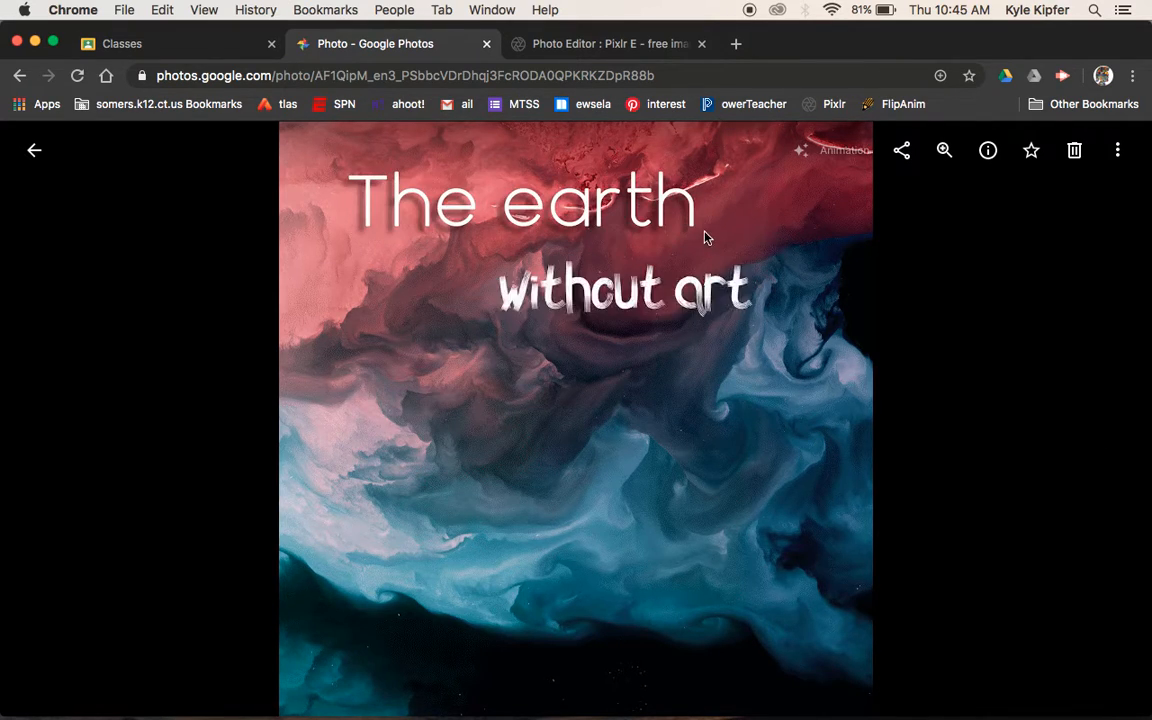
Switch to Pixlr E and search its stock images for "earth"
left_click(605, 44)
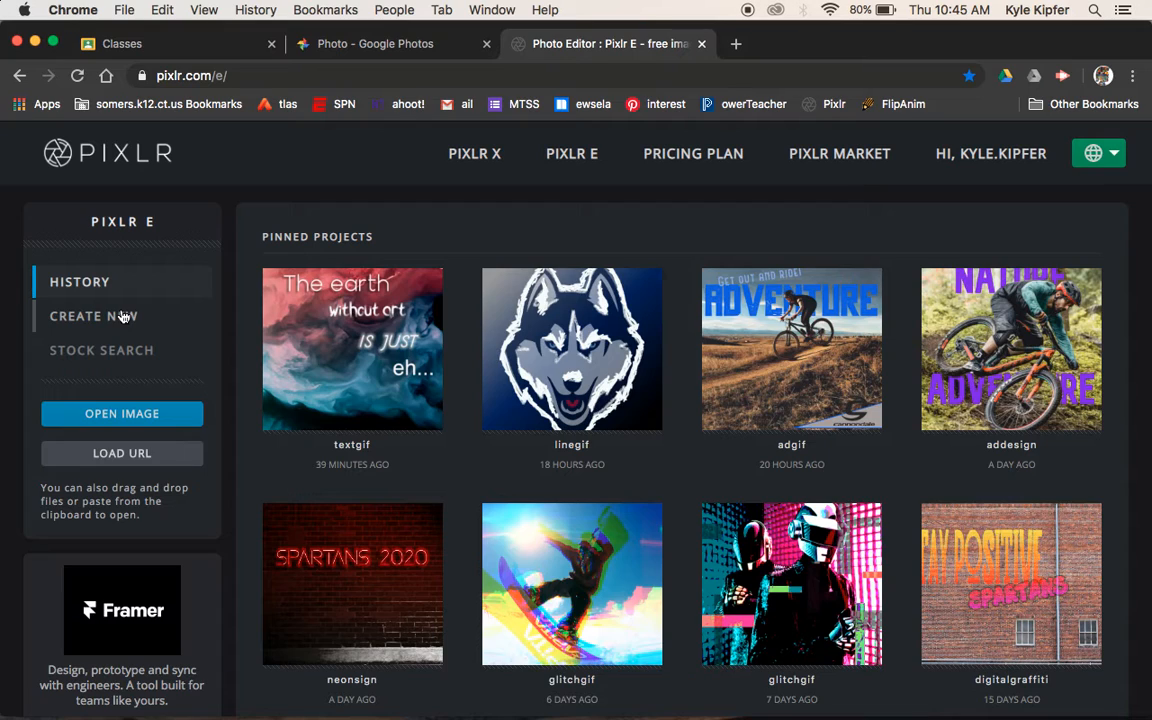
left_click(136, 349)
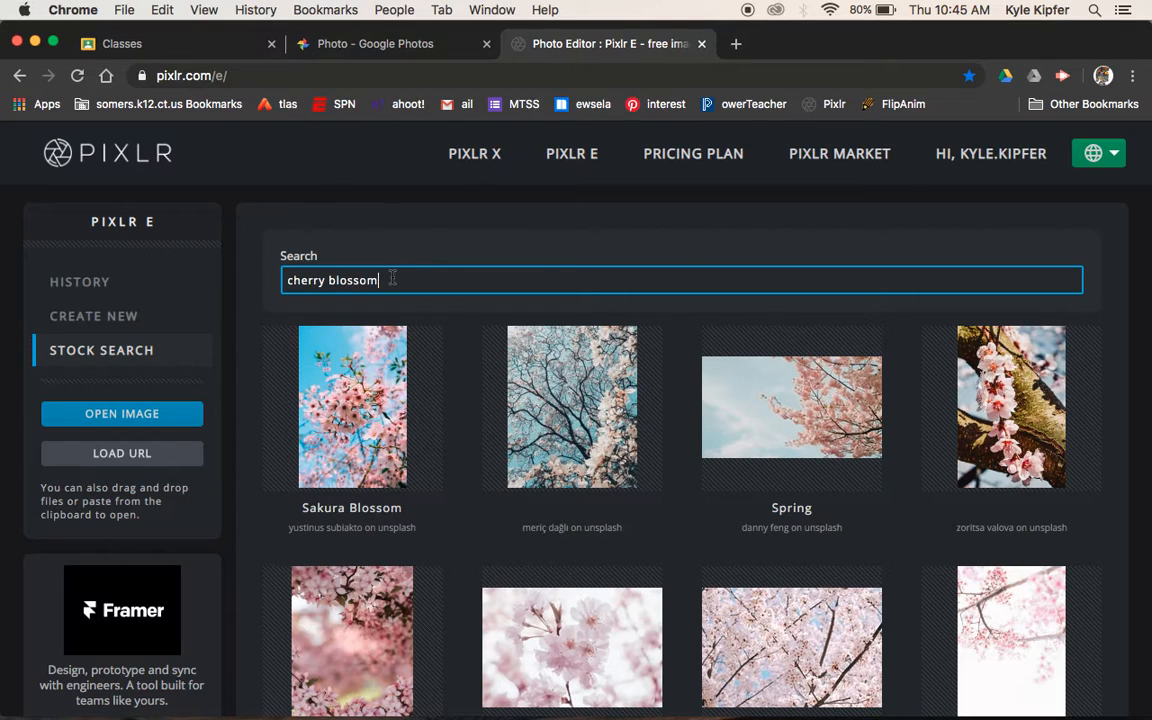
left_click_drag(392, 279, 148, 252)
type("earth")
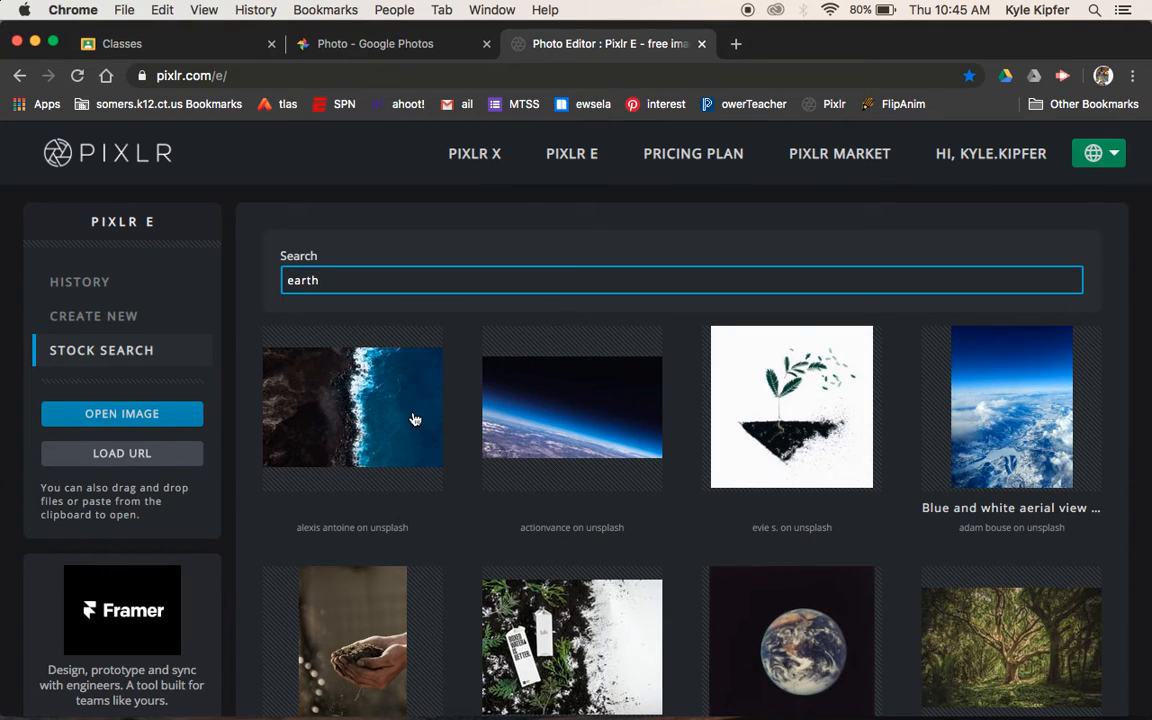
Open the NASA image of the blue bubble nebula from the stock results, pre-resized to Full HD at 1920 x 1823
scroll(426, 389, "down", 2)
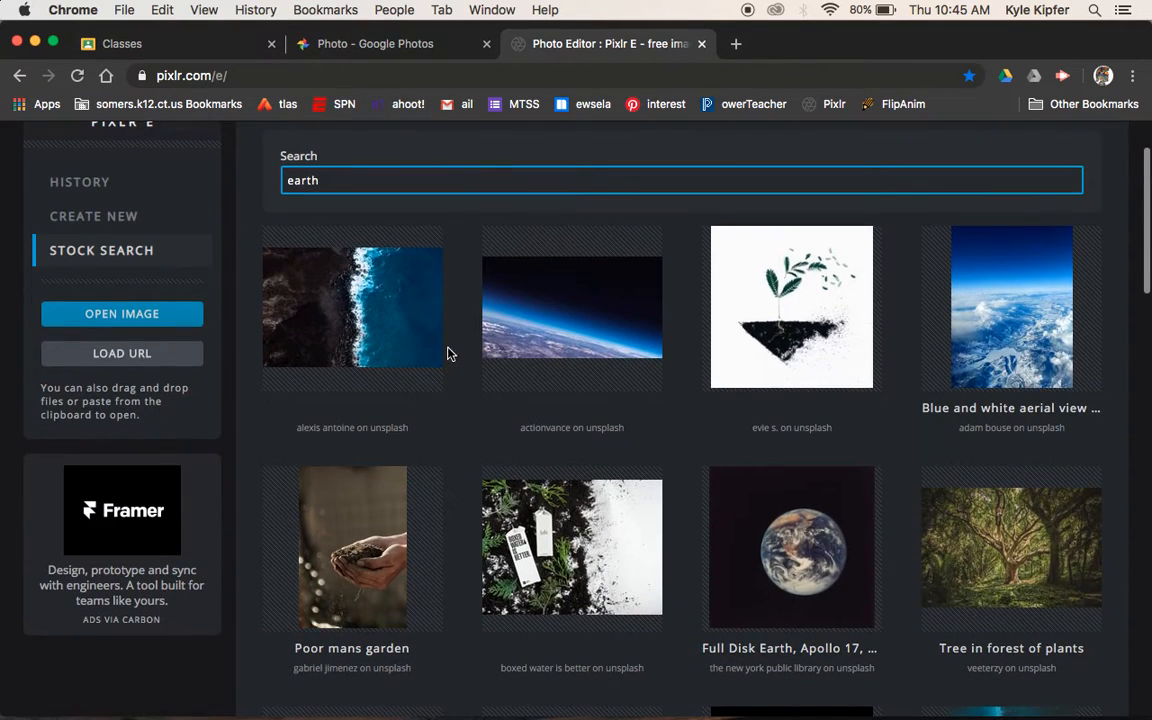
scroll(450, 348, "down", 6)
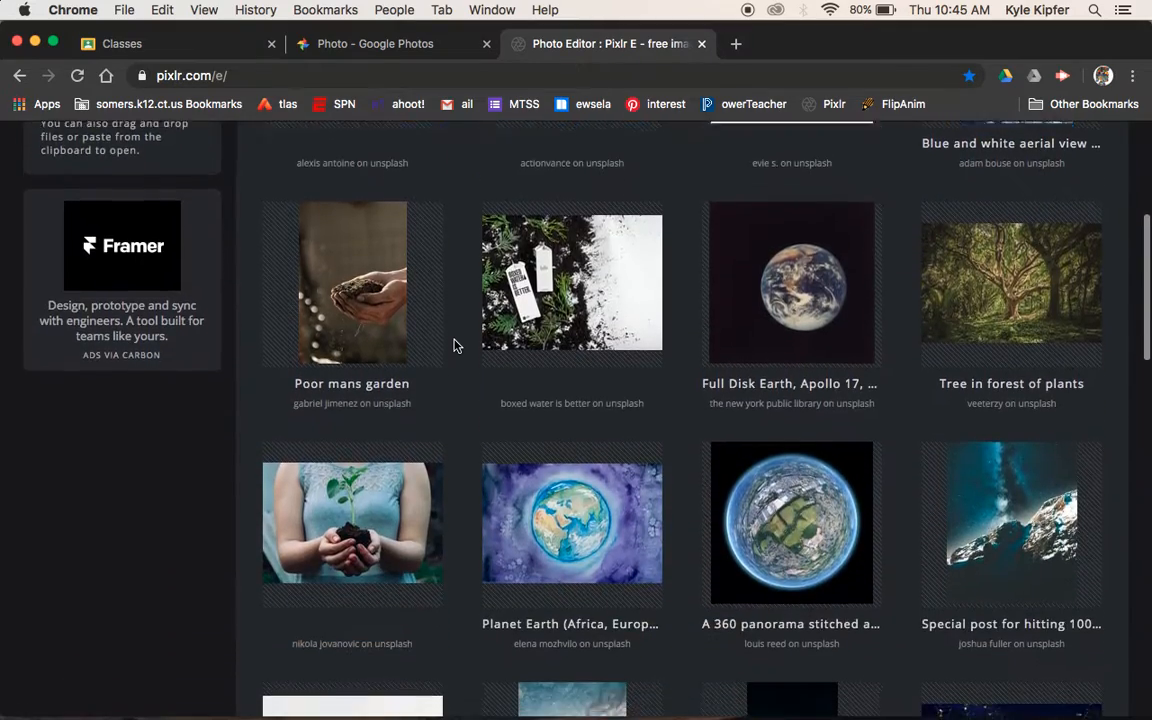
scroll(453, 345, "down", 10)
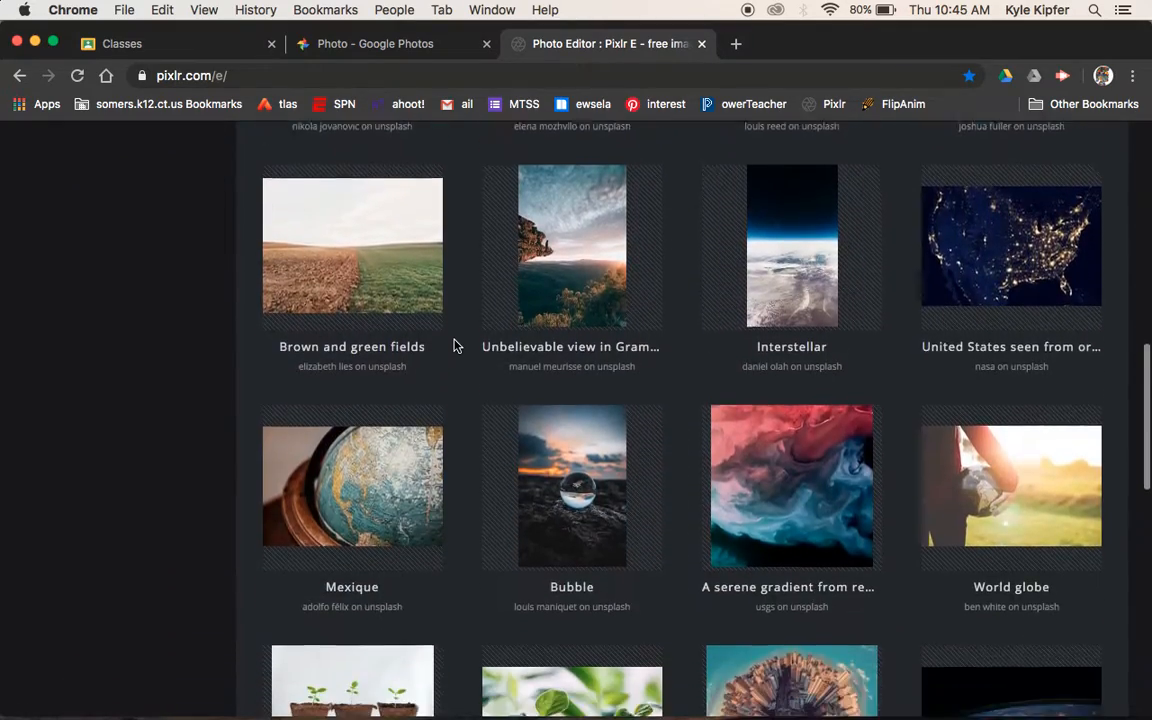
scroll(453, 345, "down", 8)
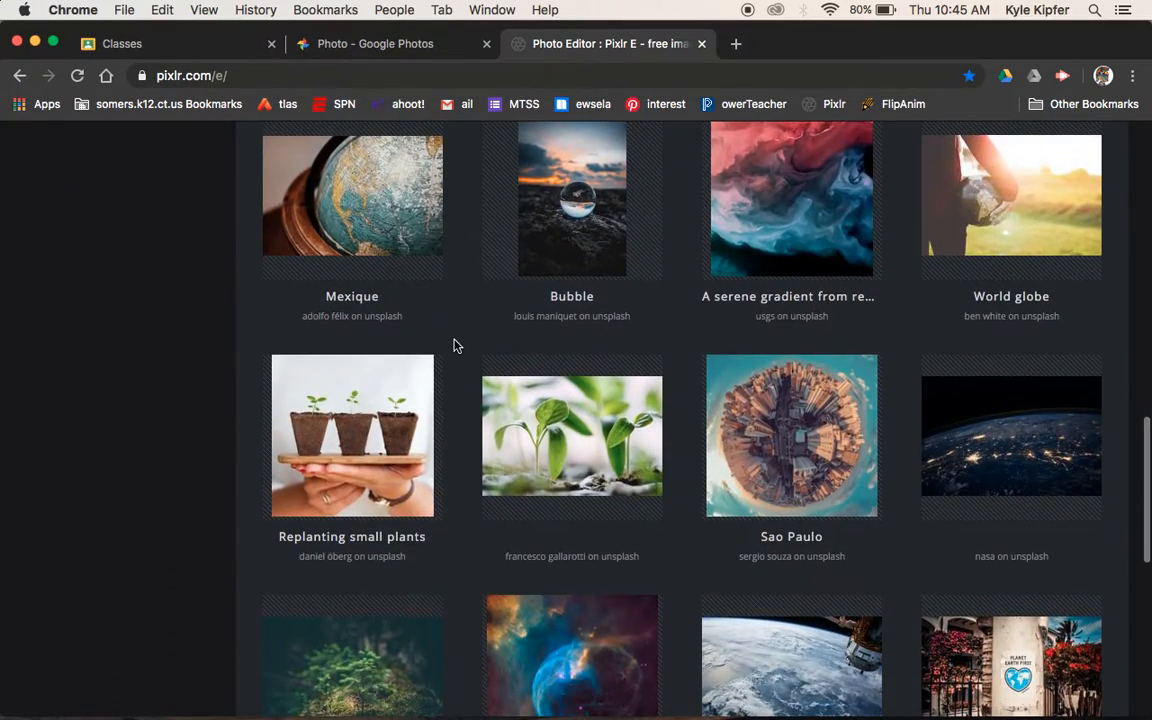
scroll(453, 345, "down", 7)
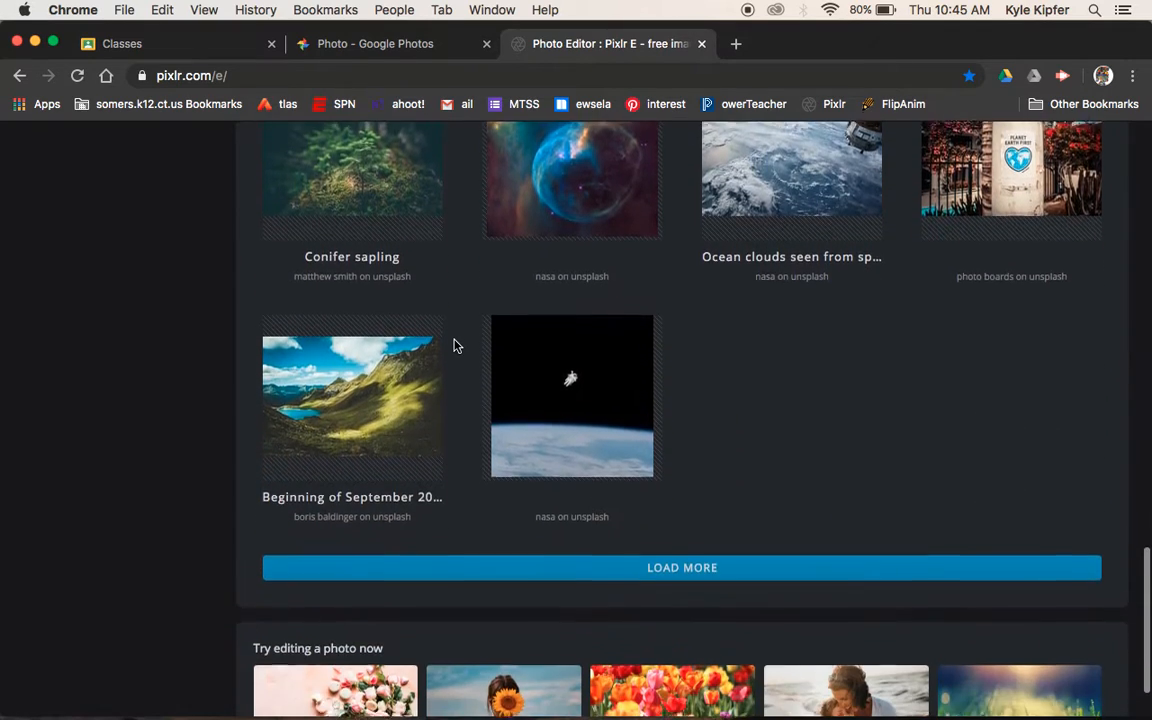
scroll(453, 345, "up", 3)
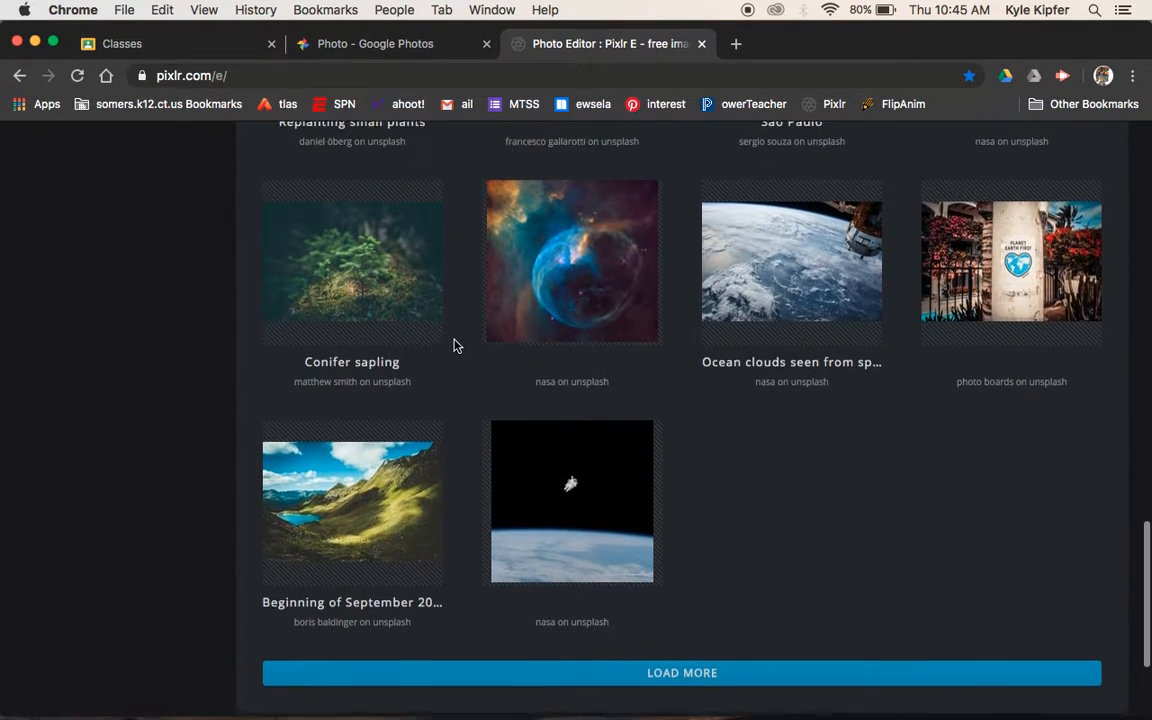
scroll(453, 345, "up", 6)
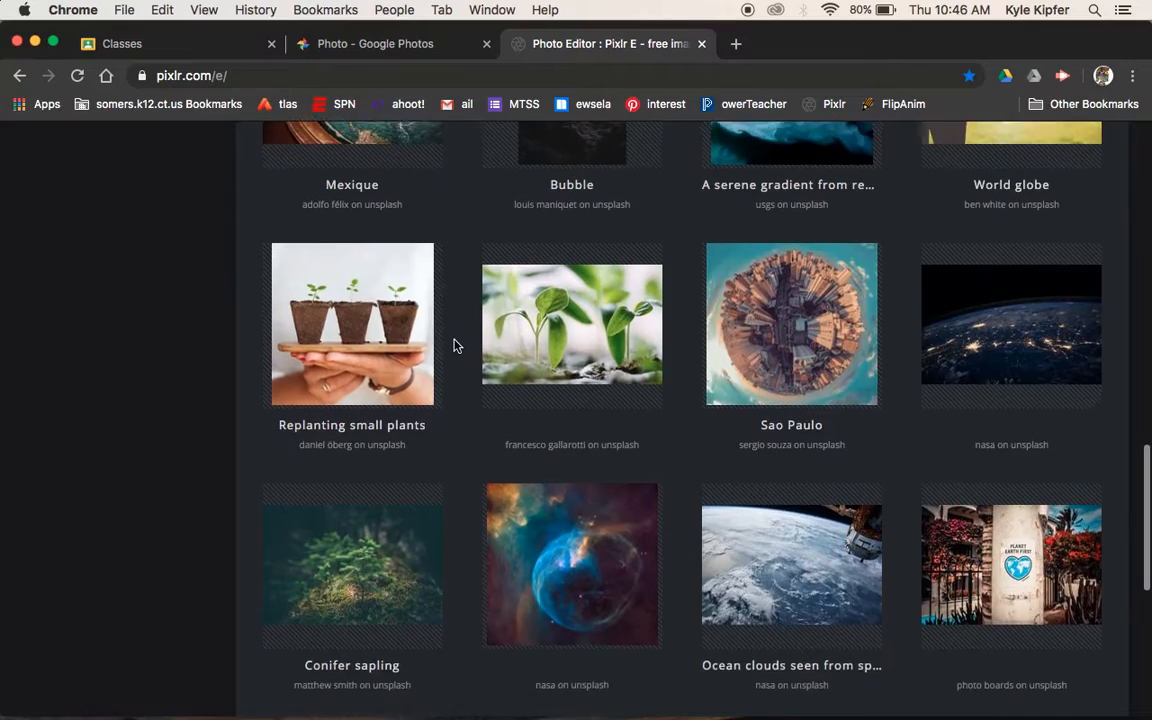
scroll(453, 345, "up", 9)
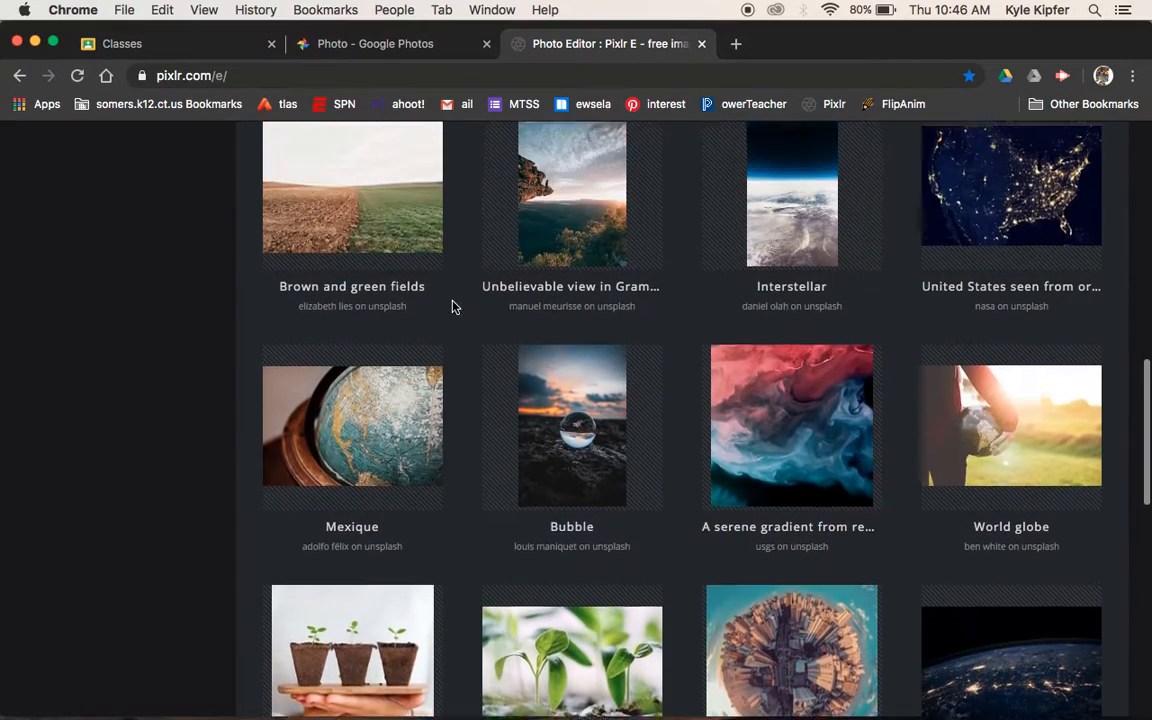
scroll(452, 307, "up", 13)
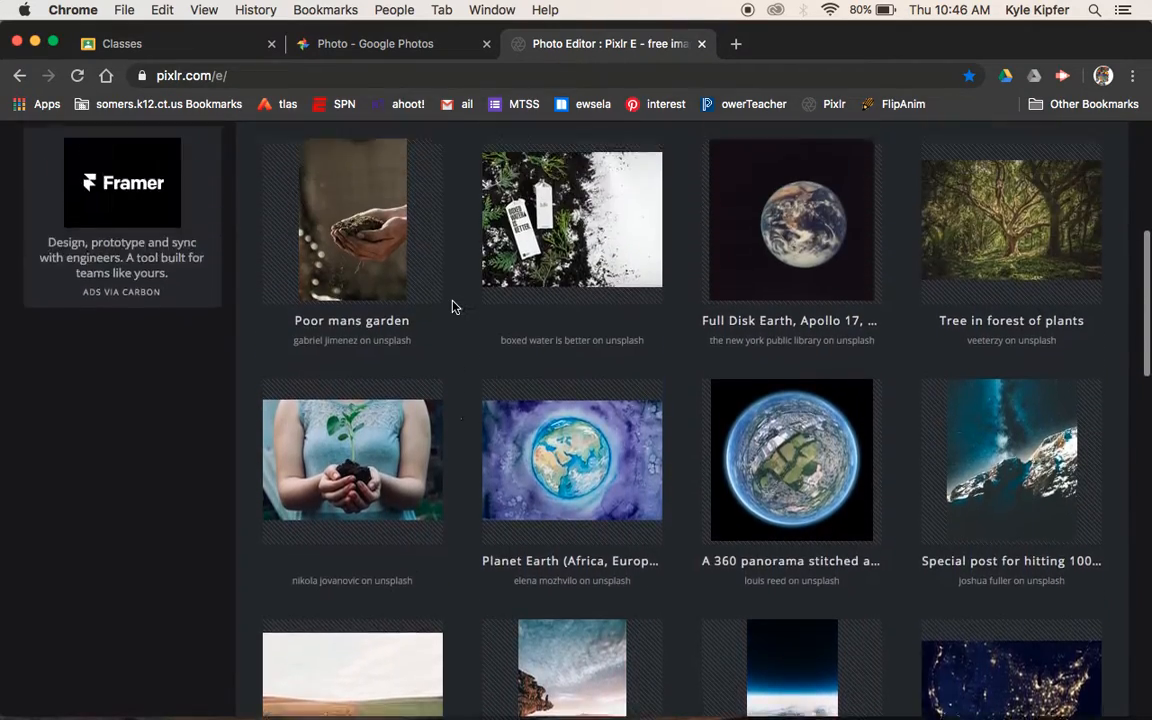
scroll(452, 307, "up", 1)
scroll(452, 307, "down", 14)
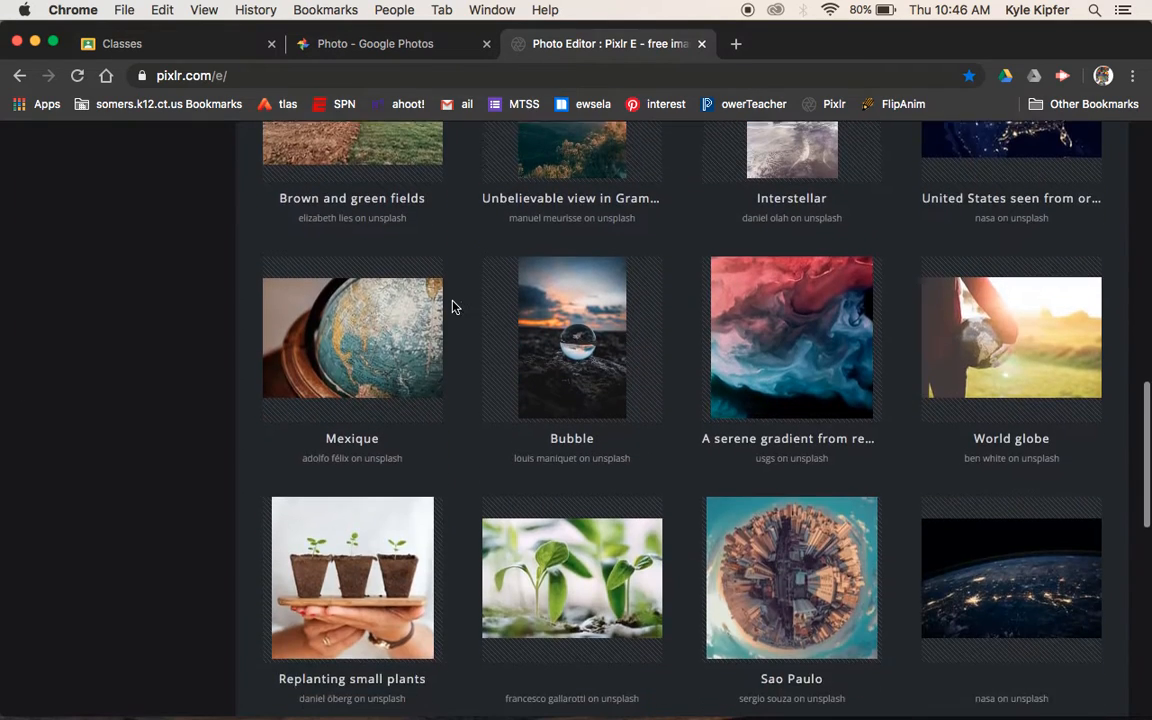
scroll(452, 307, "down", 10)
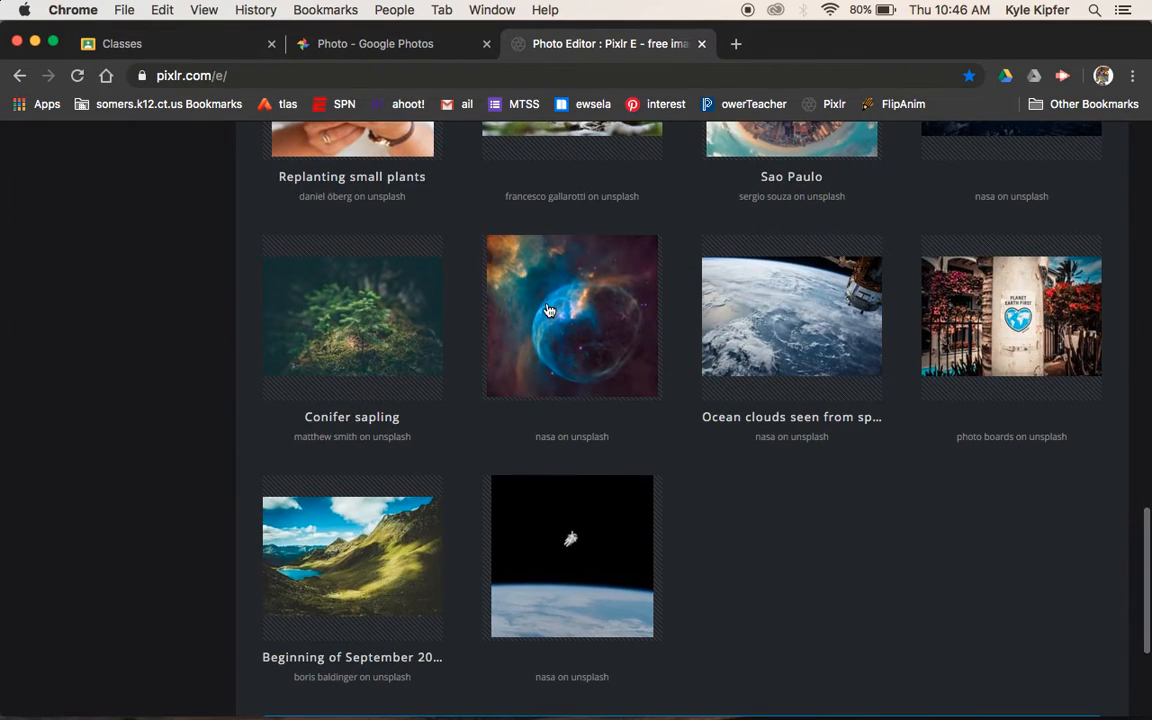
left_click(548, 310)
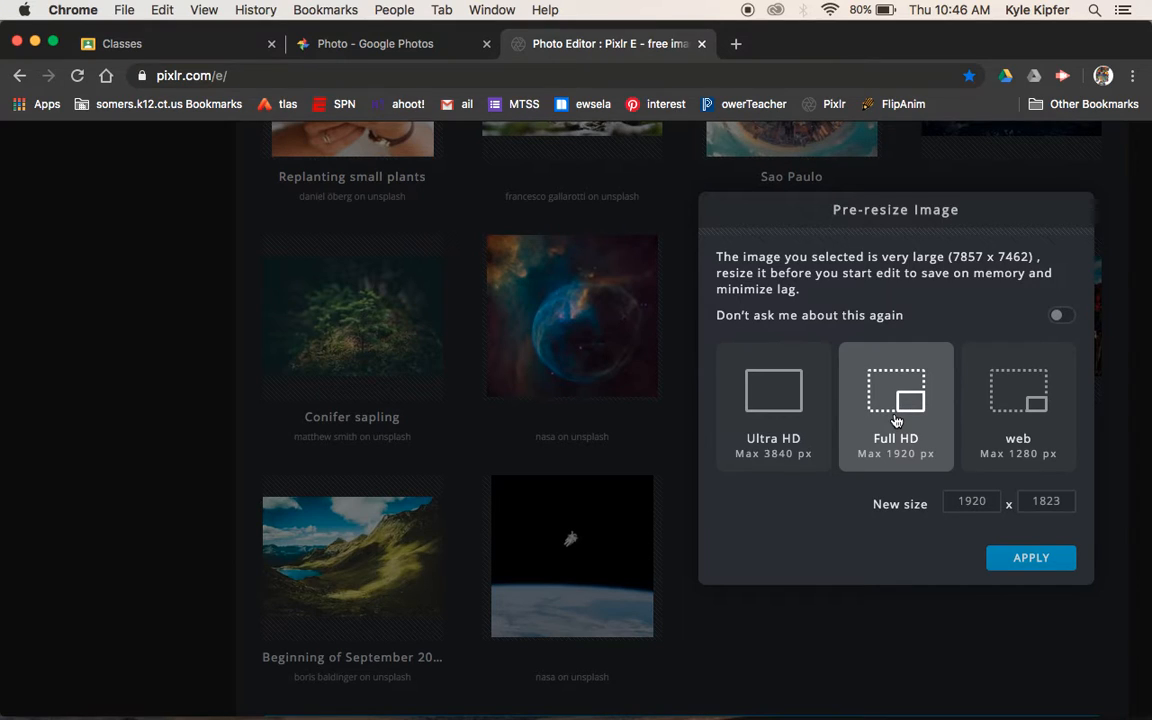
left_click(1028, 556)
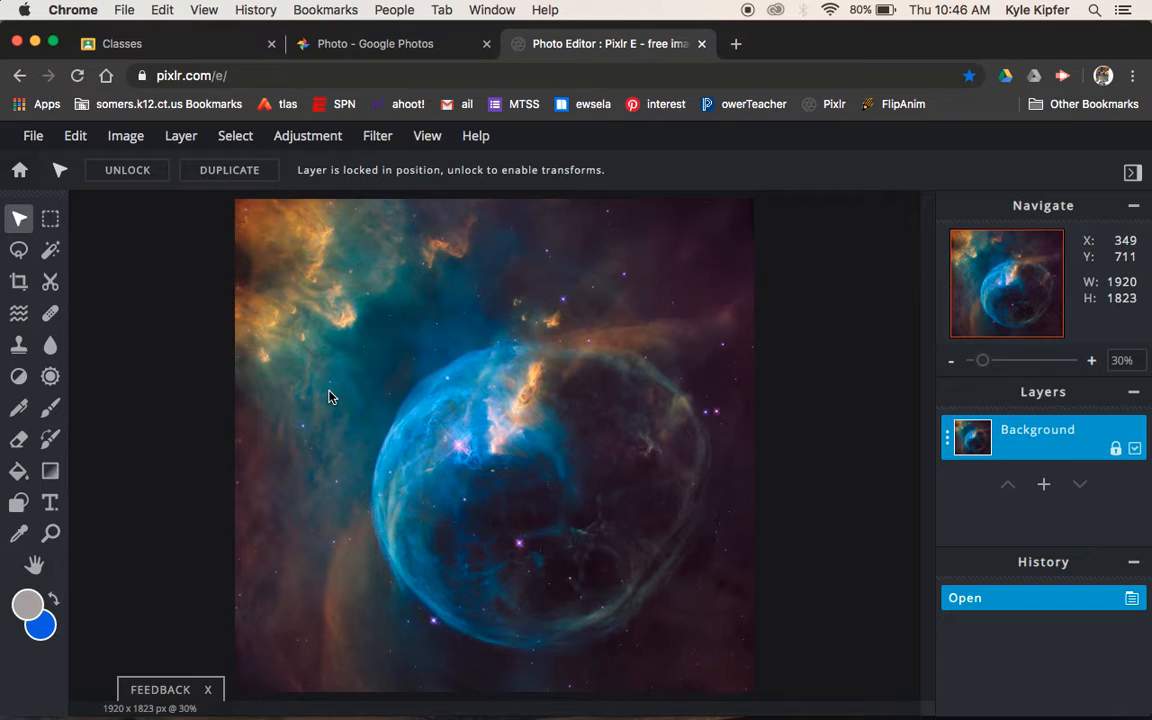
Add a text layer reading "The earth" and move it to the upper edge of the image
left_click(51, 504)
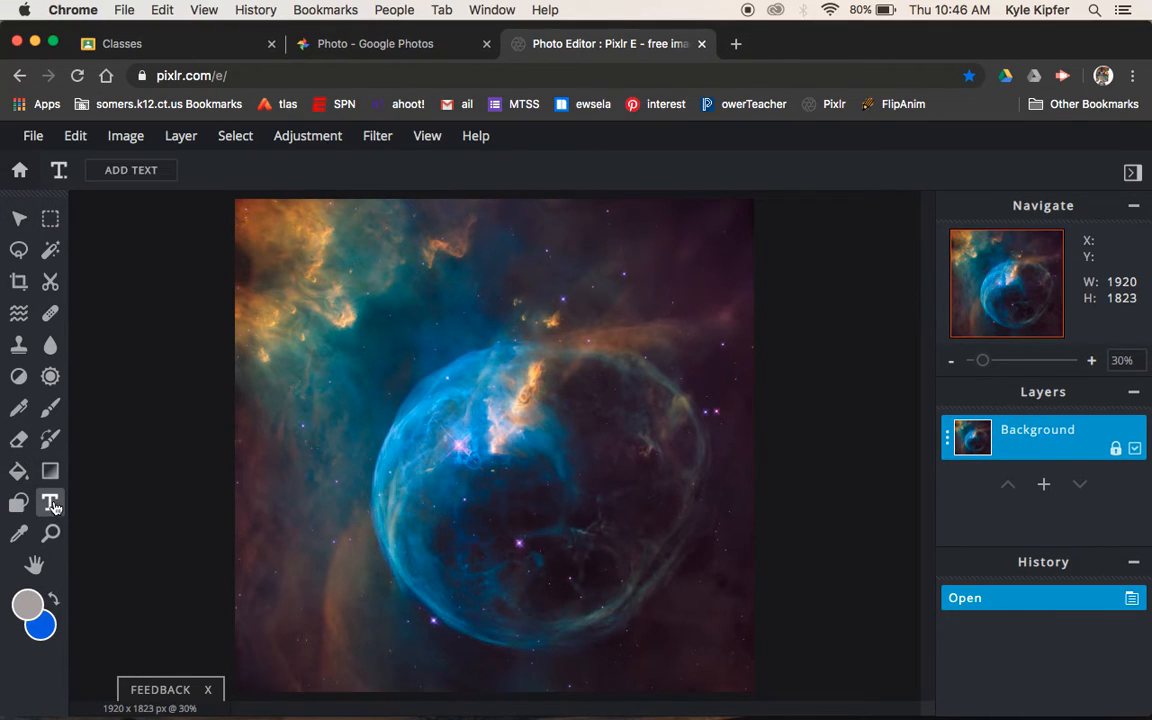
left_click(364, 267)
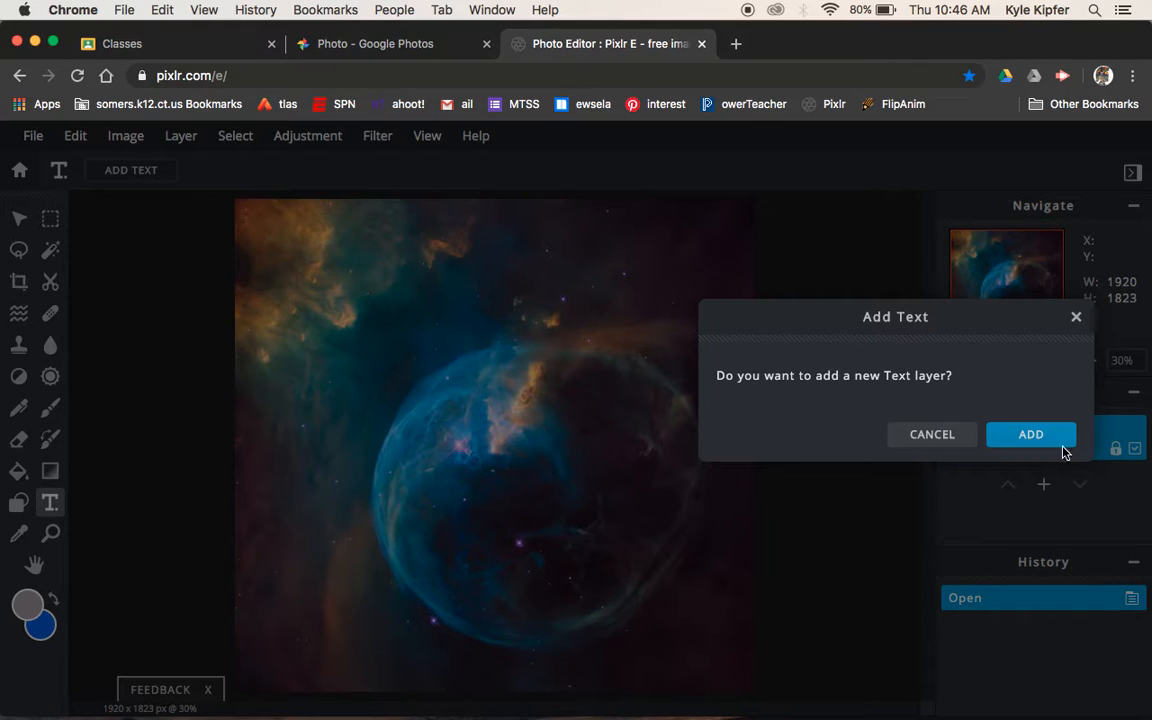
left_click(1032, 436)
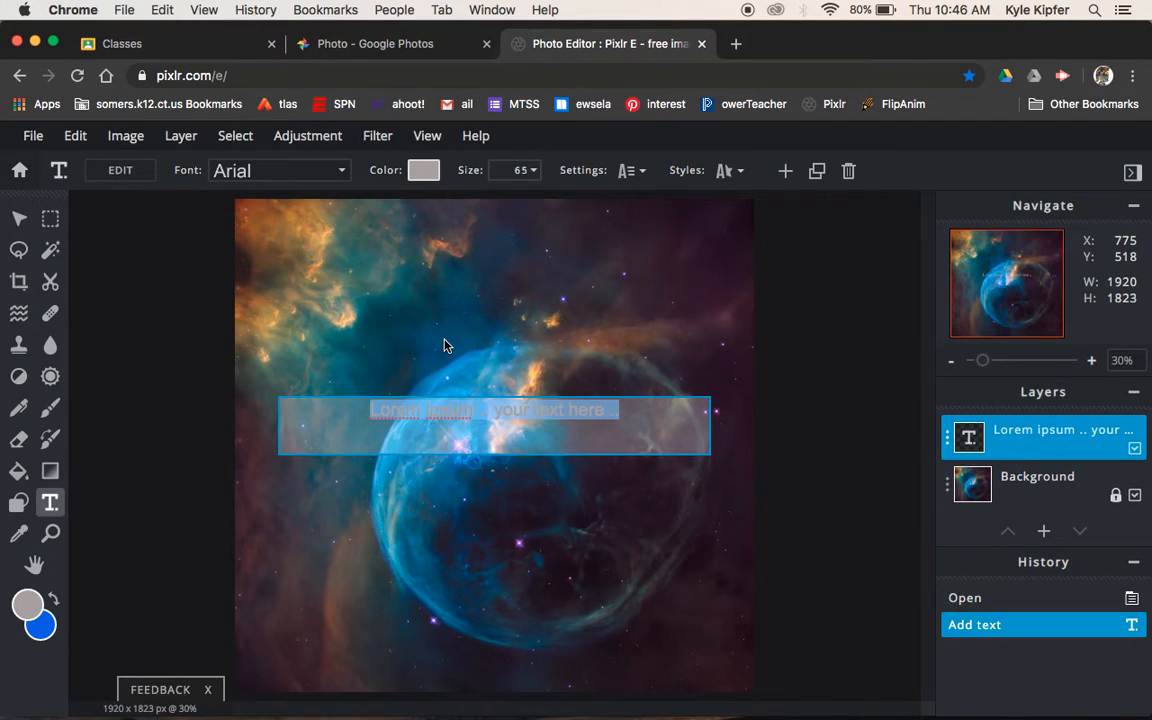
type("The eart")
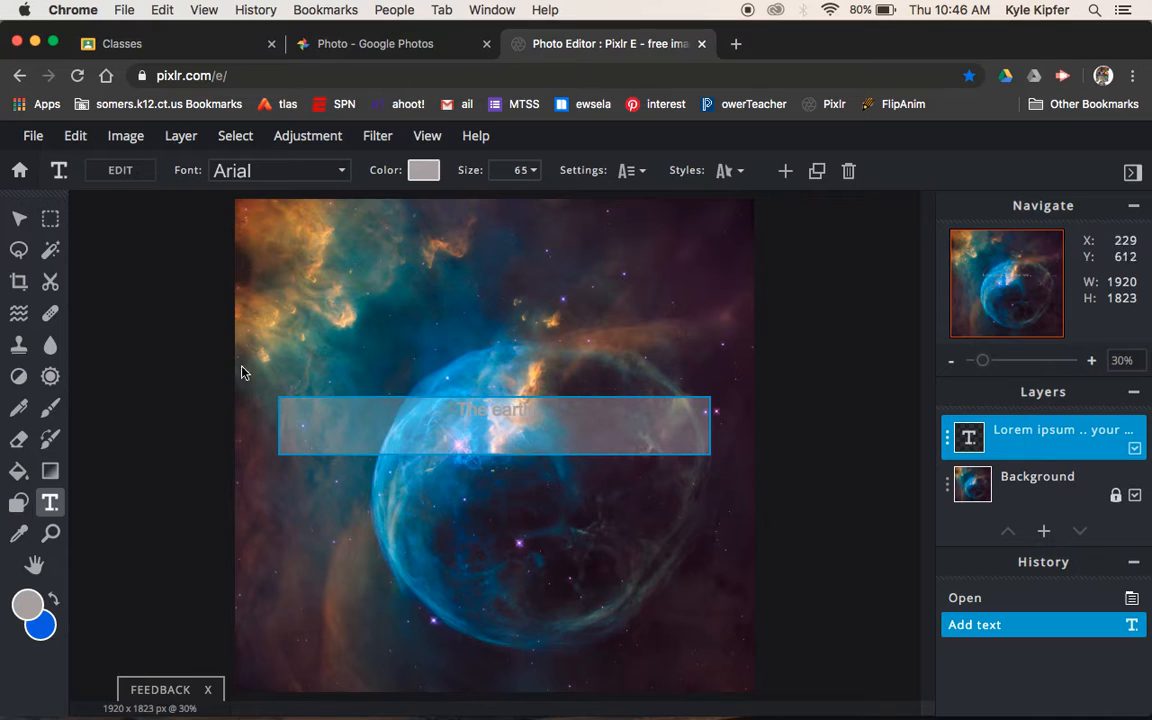
left_click(19, 218)
left_click_drag(507, 409, 458, 228)
Add a second text layer reading "without art" and place it below and to the right of "The earth"
left_click(50, 503)
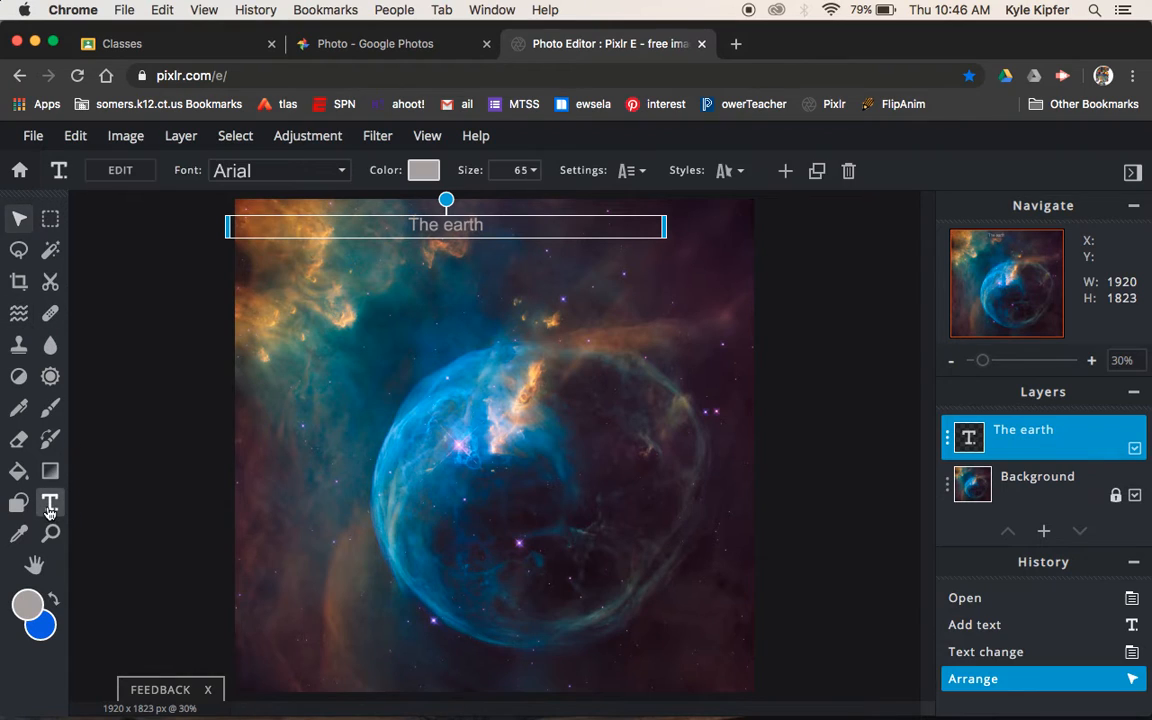
left_click(485, 320)
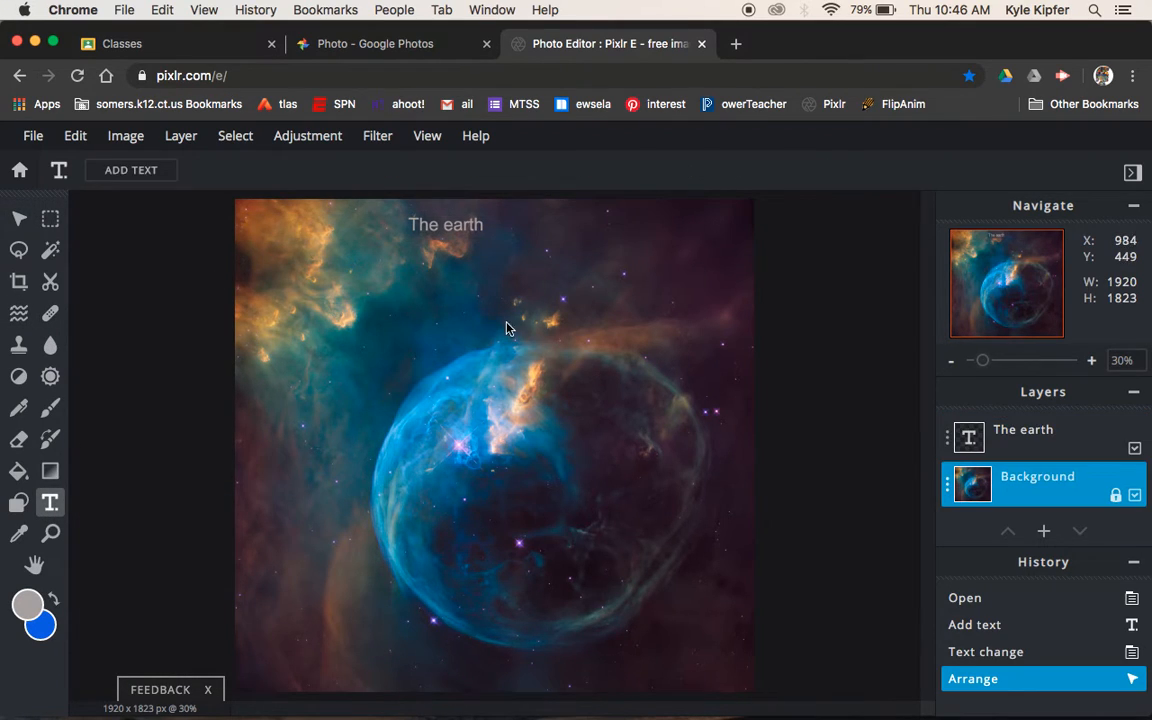
left_click(507, 328)
left_click(1020, 435)
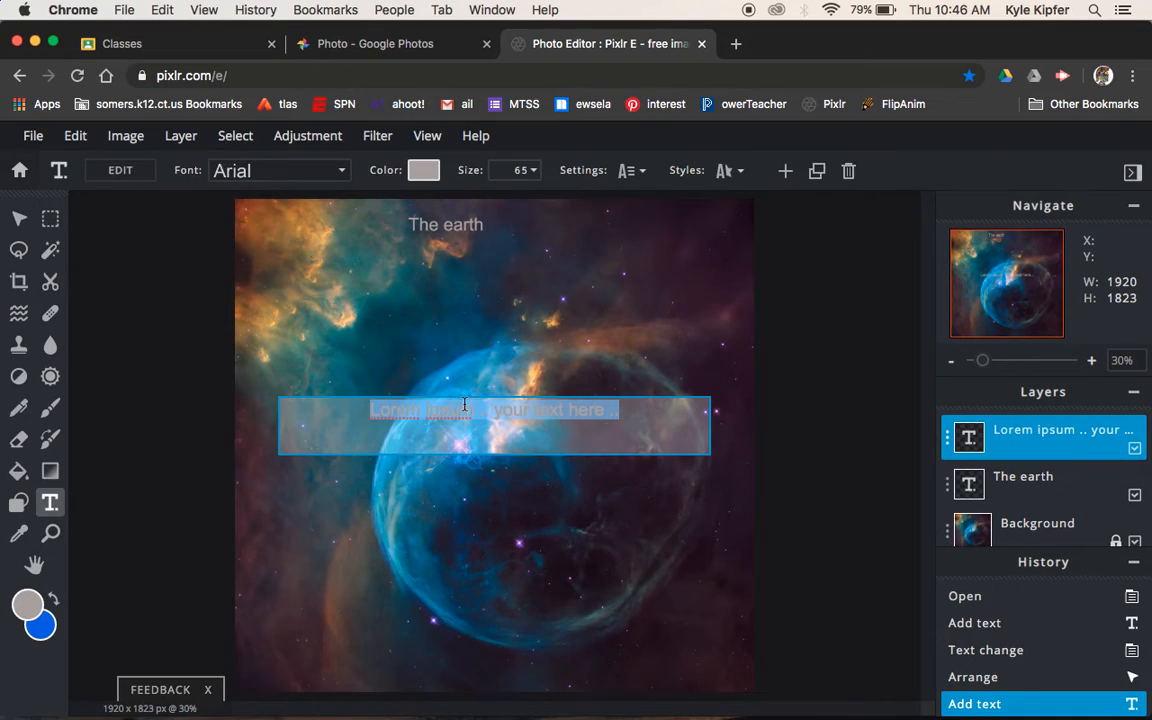
type("Without a")
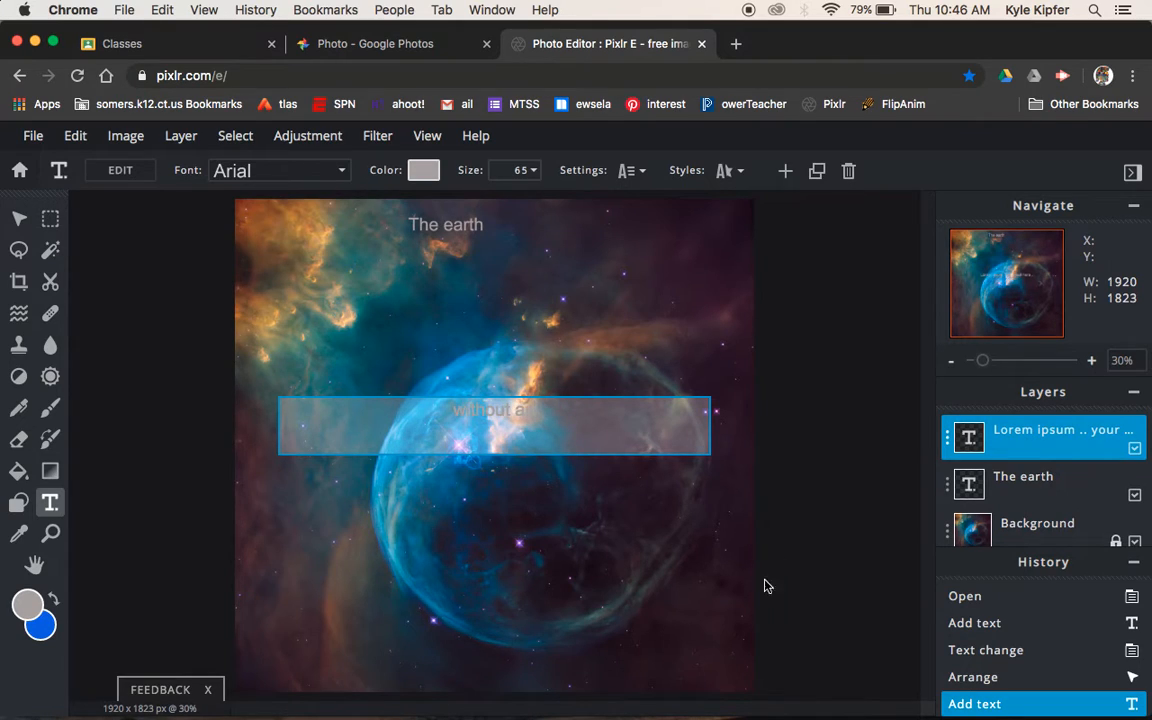
left_click(800, 453)
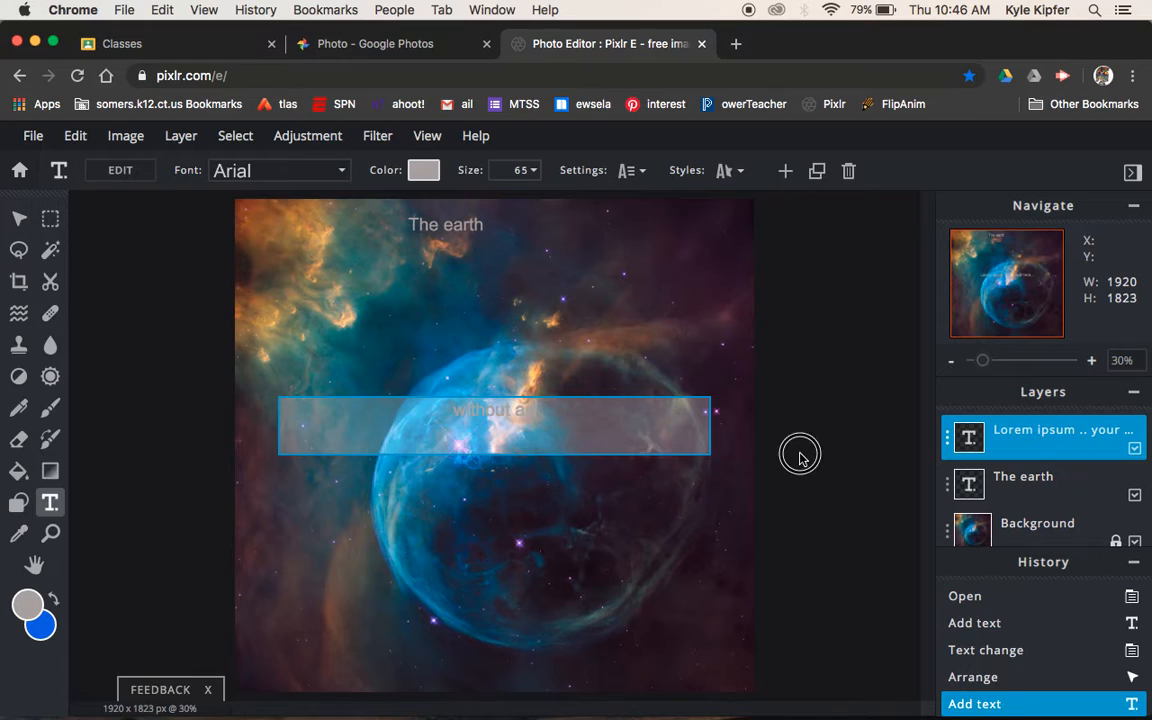
left_click_drag(514, 406, 550, 262)
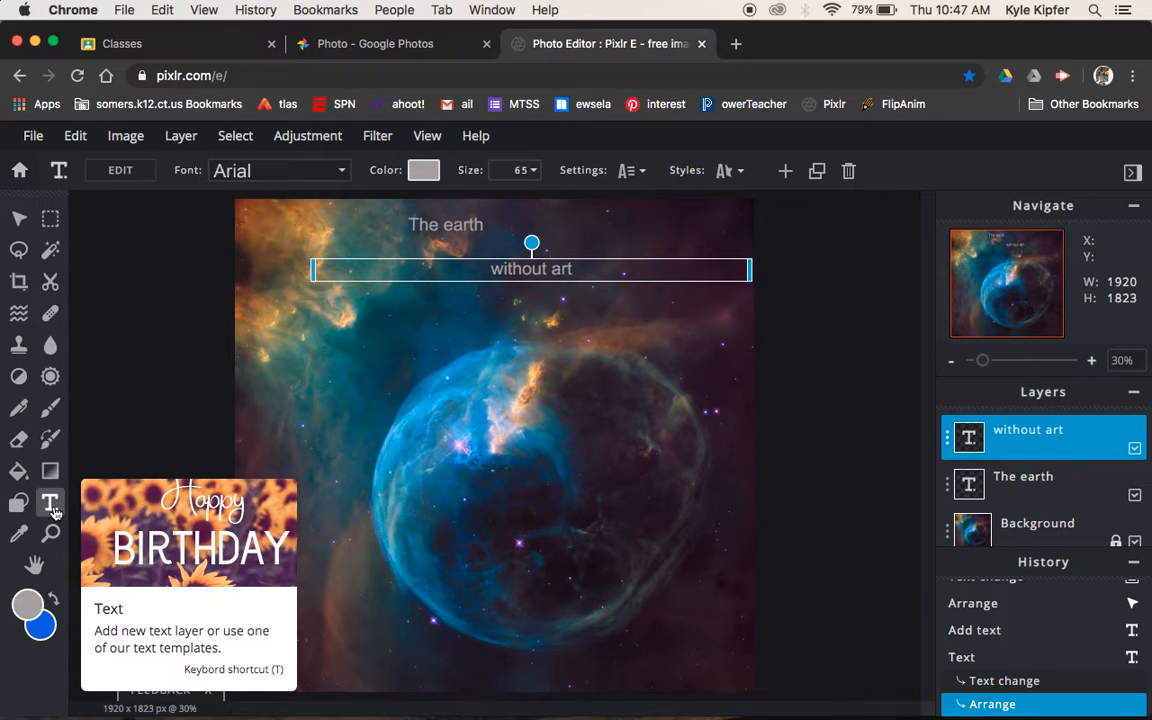
Add a third text layer reading "is just" and place it below and to the right of "without art"
left_click(329, 386)
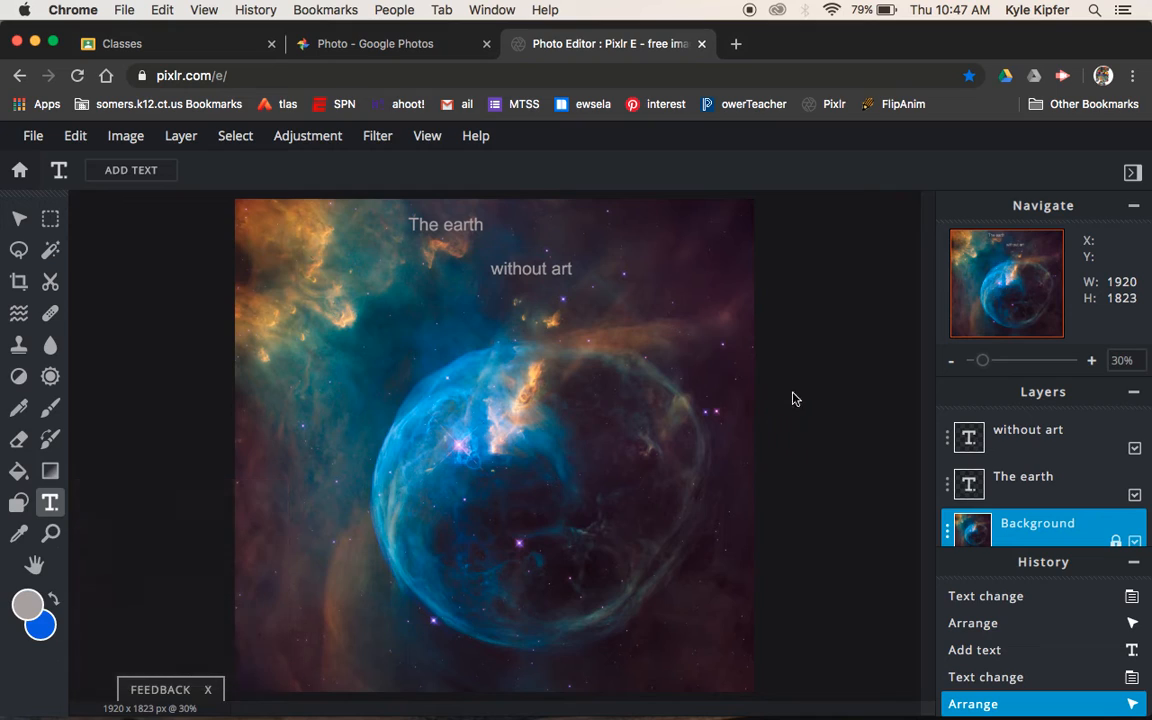
left_click(564, 355)
left_click(1040, 440)
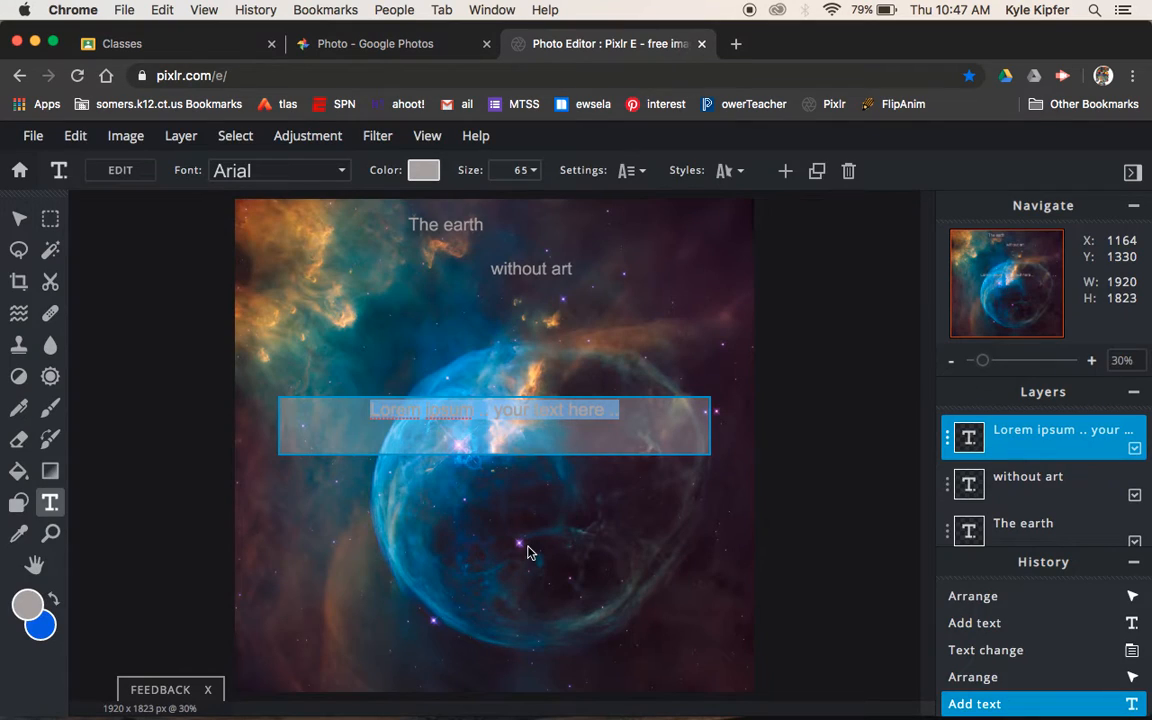
type("is just")
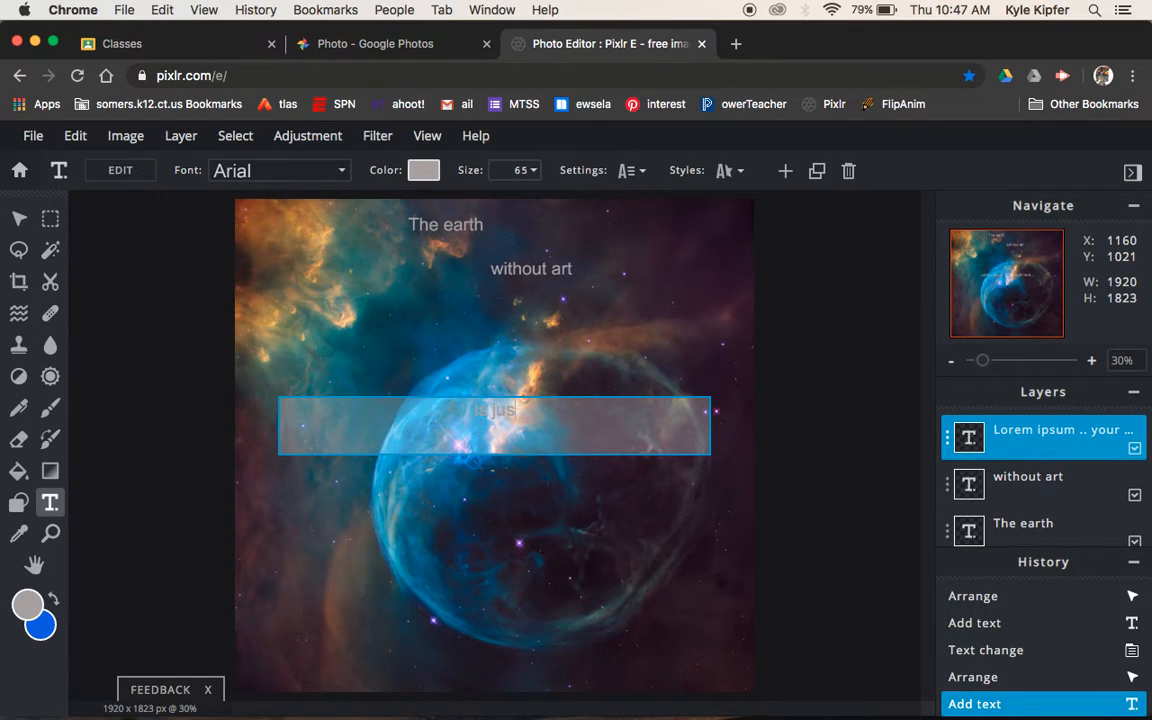
left_click(18, 220)
left_click(507, 437)
left_click_drag(489, 409, 597, 309)
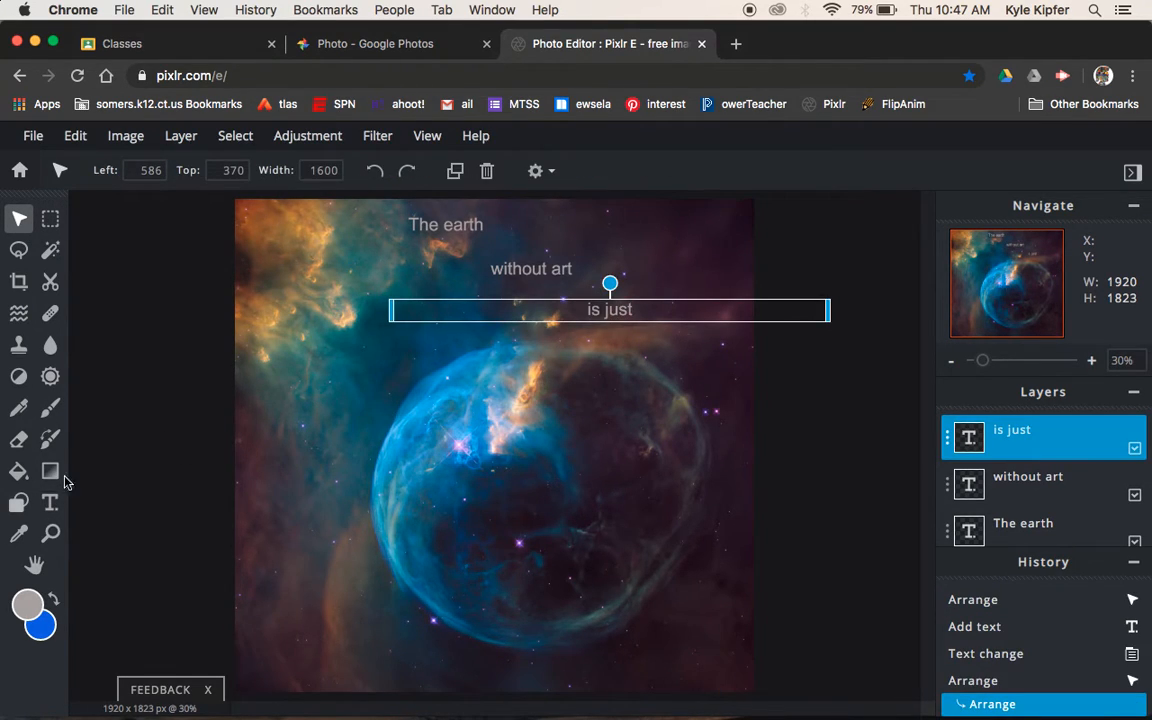
Add a fourth text layer reading "eh..." to the image
left_click(50, 502)
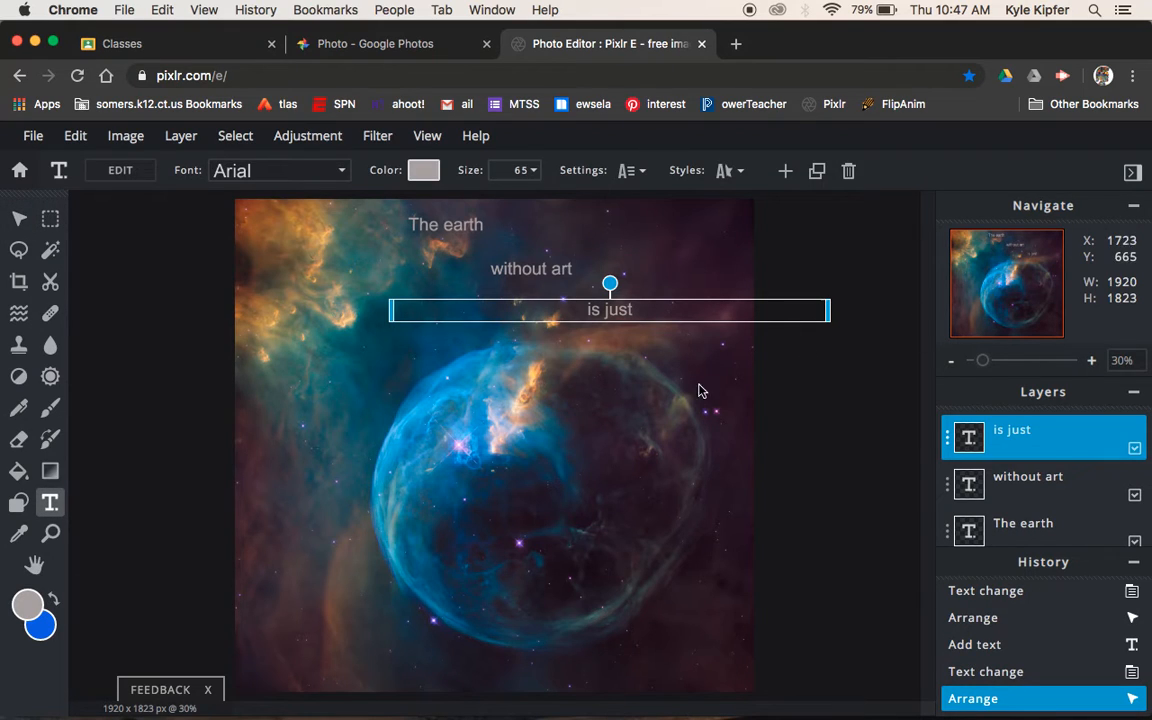
left_click(662, 404)
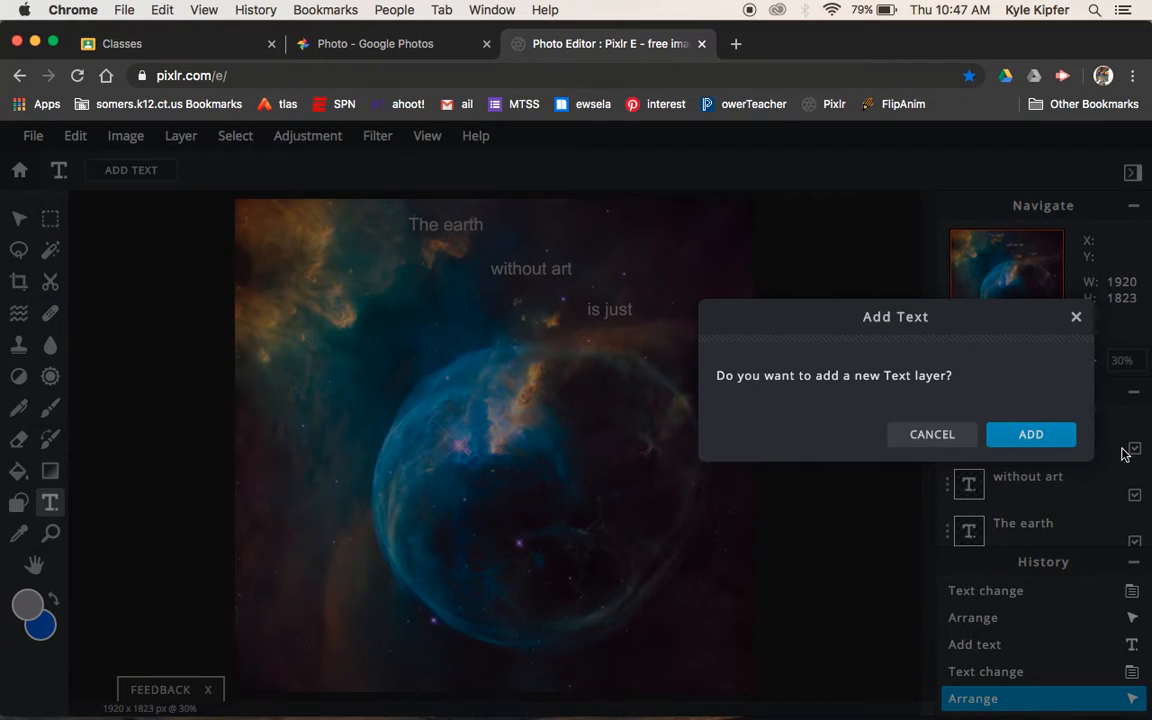
left_click(1029, 435)
type("eh...")
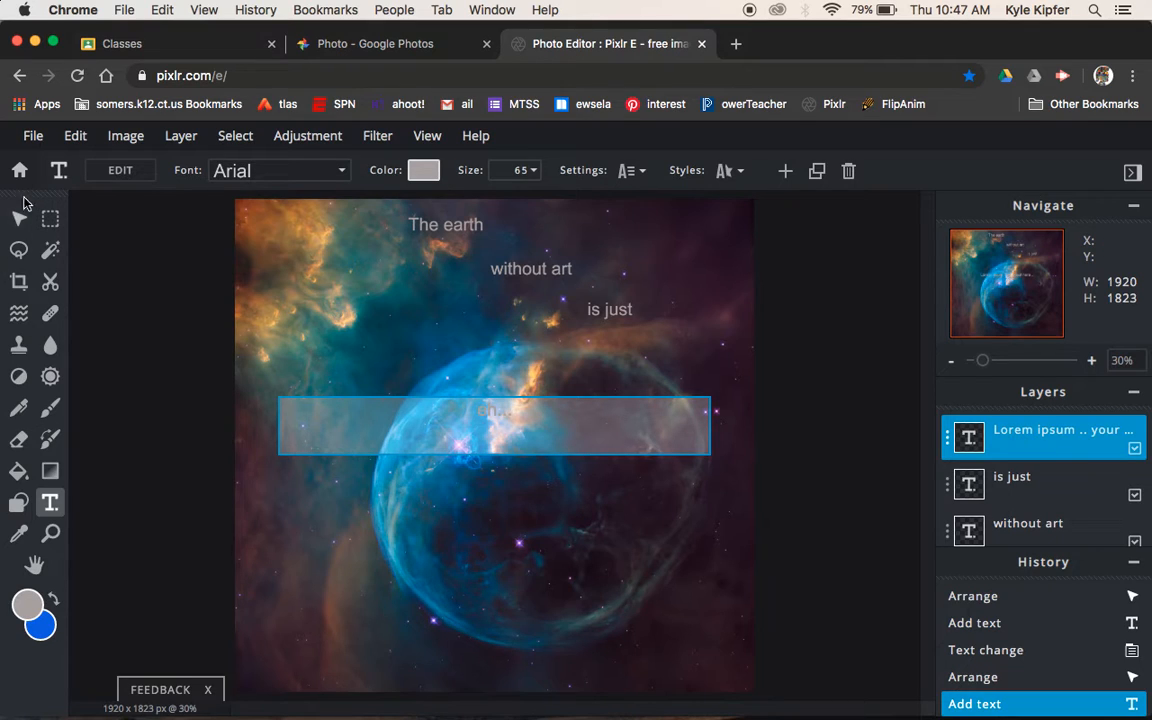
Spread the four text layers diagonally across the image, from "The earth" at the upper left to "eh..." at the lower right
left_click(20, 214)
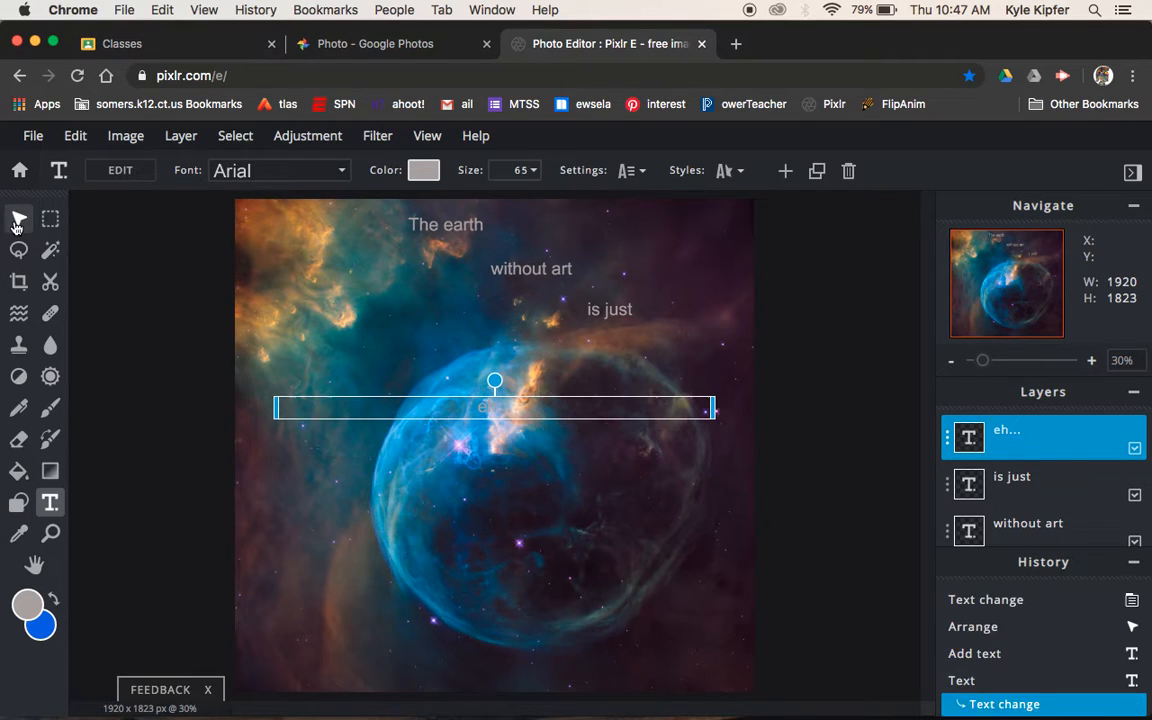
left_click_drag(486, 408, 640, 618)
left_click_drag(609, 312, 541, 522)
left_click_drag(535, 266, 404, 355)
left_click_drag(475, 224, 382, 257)
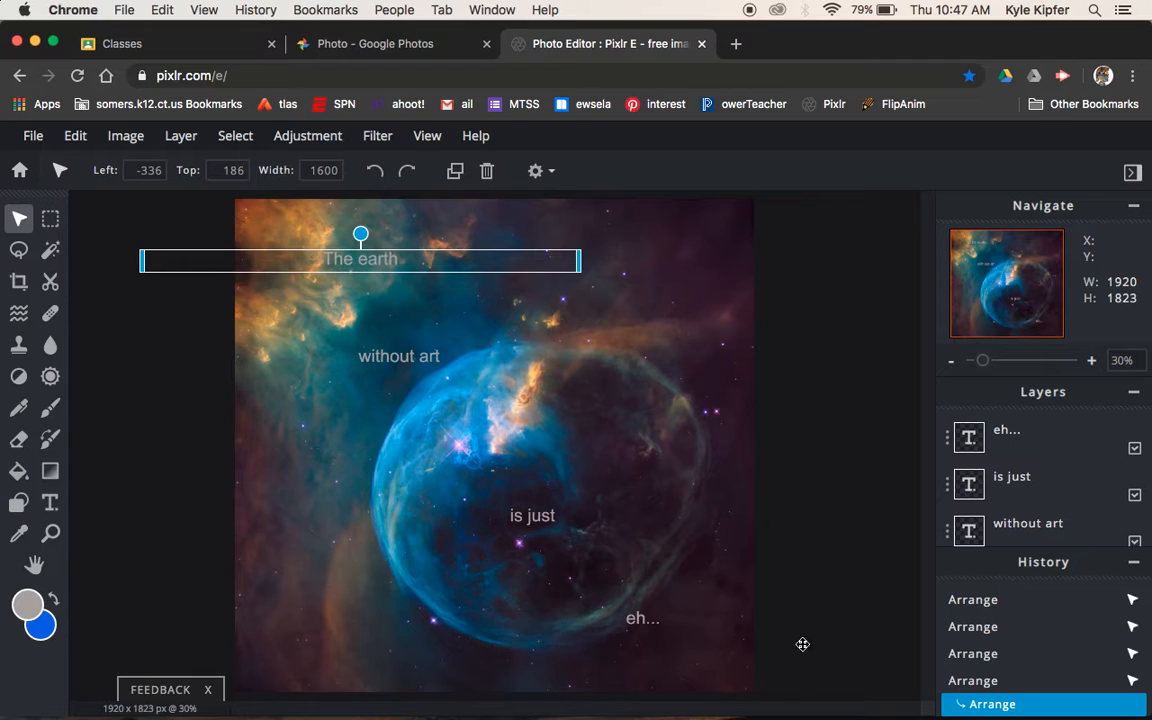
Change the colour of the "The earth" text to near-white, #FEFBFB
double_click(388, 262)
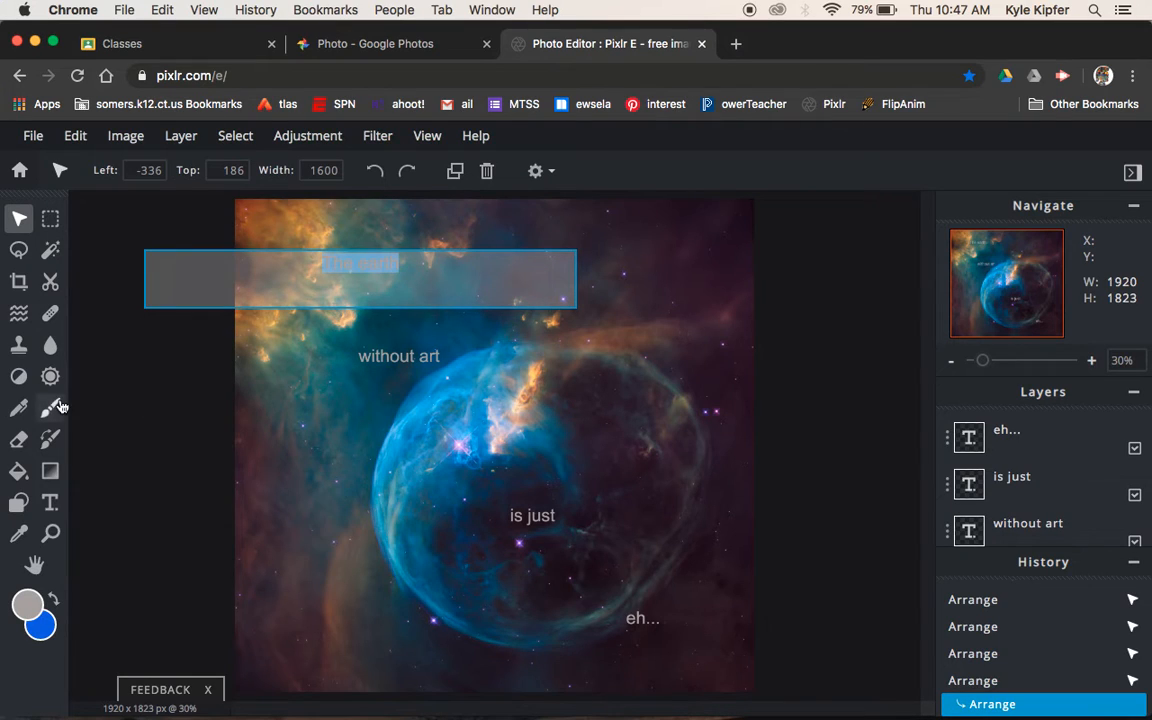
left_click(51, 499)
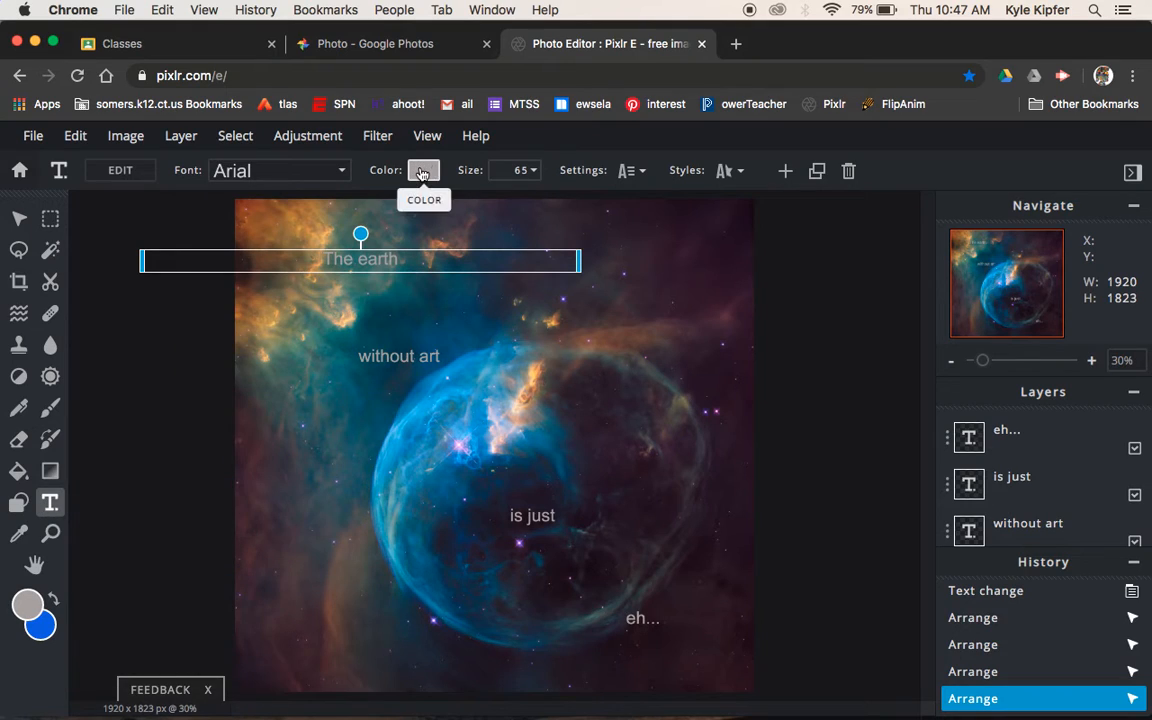
left_click(421, 173)
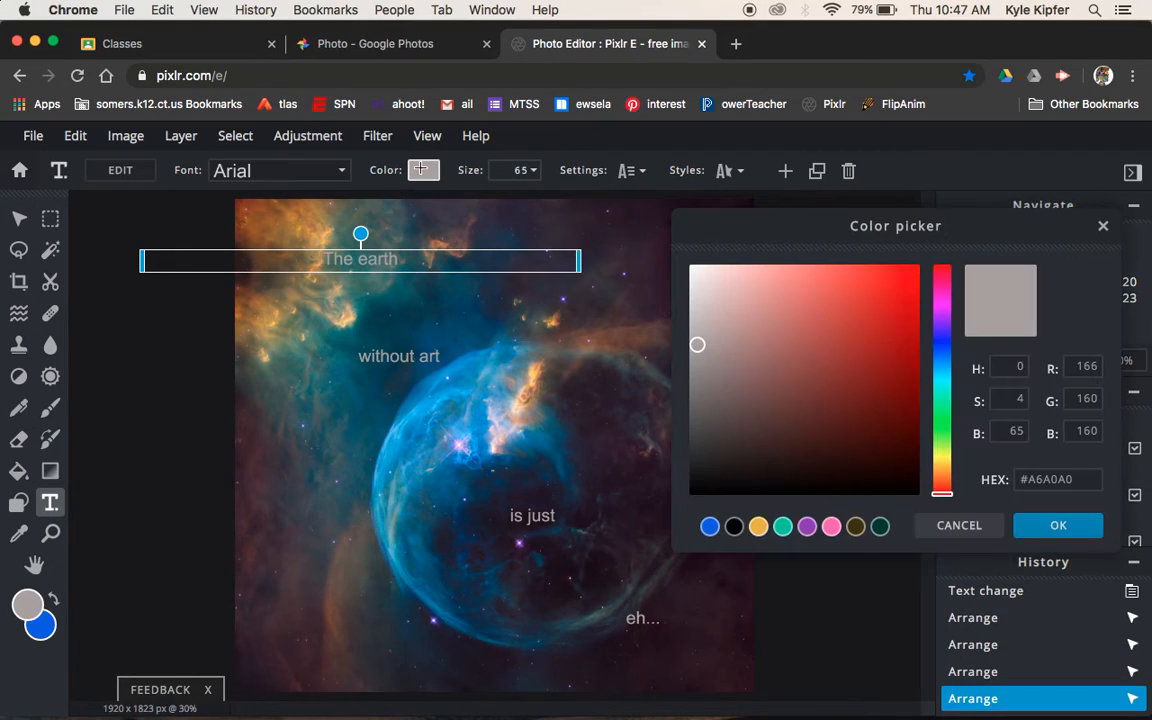
left_click(693, 268)
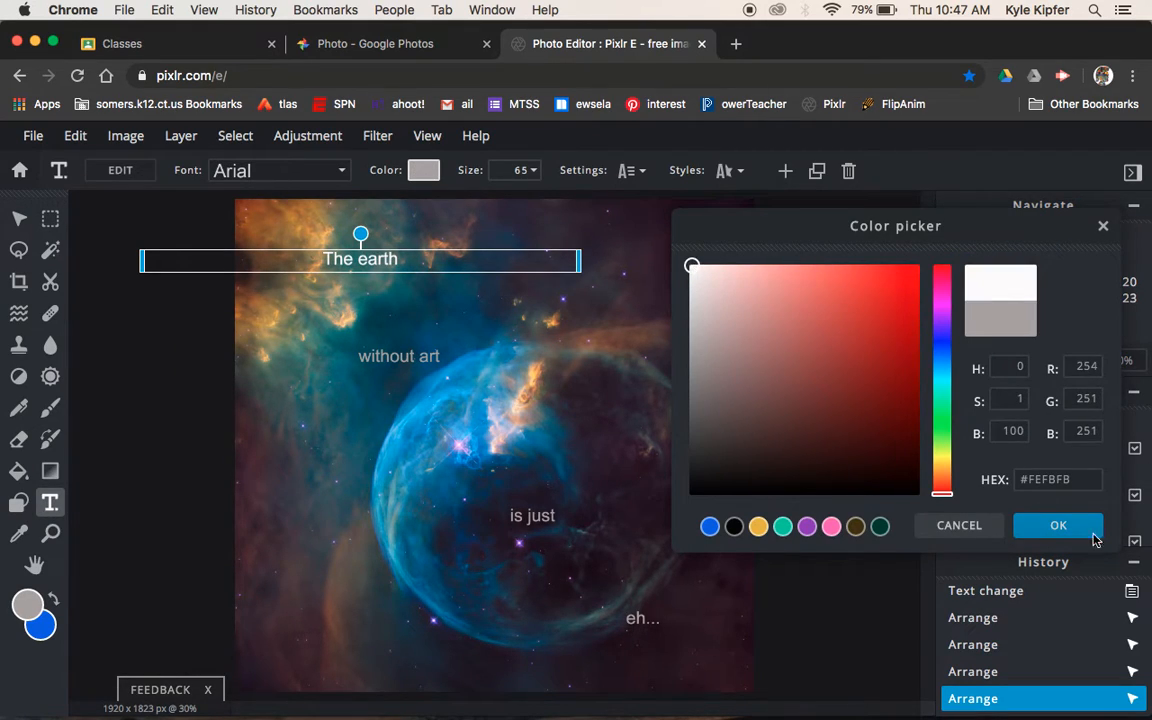
left_click(1060, 525)
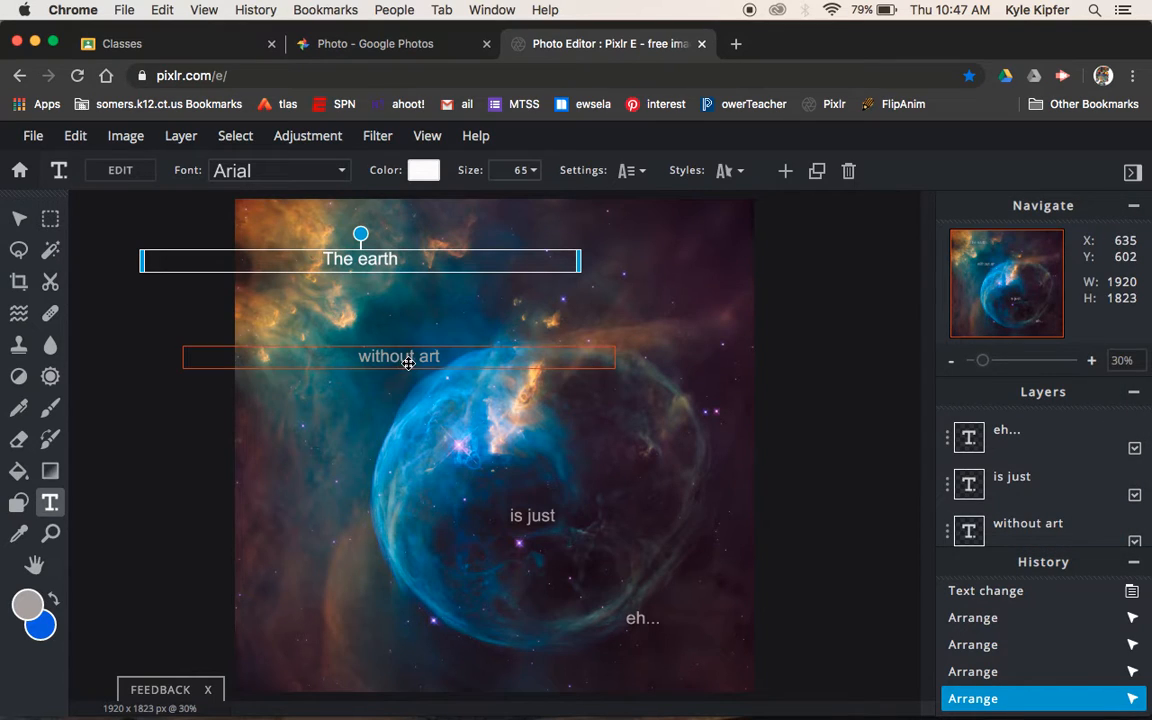
Change the colour of the "without art" text to near-white
left_click(408, 363)
left_click(424, 170)
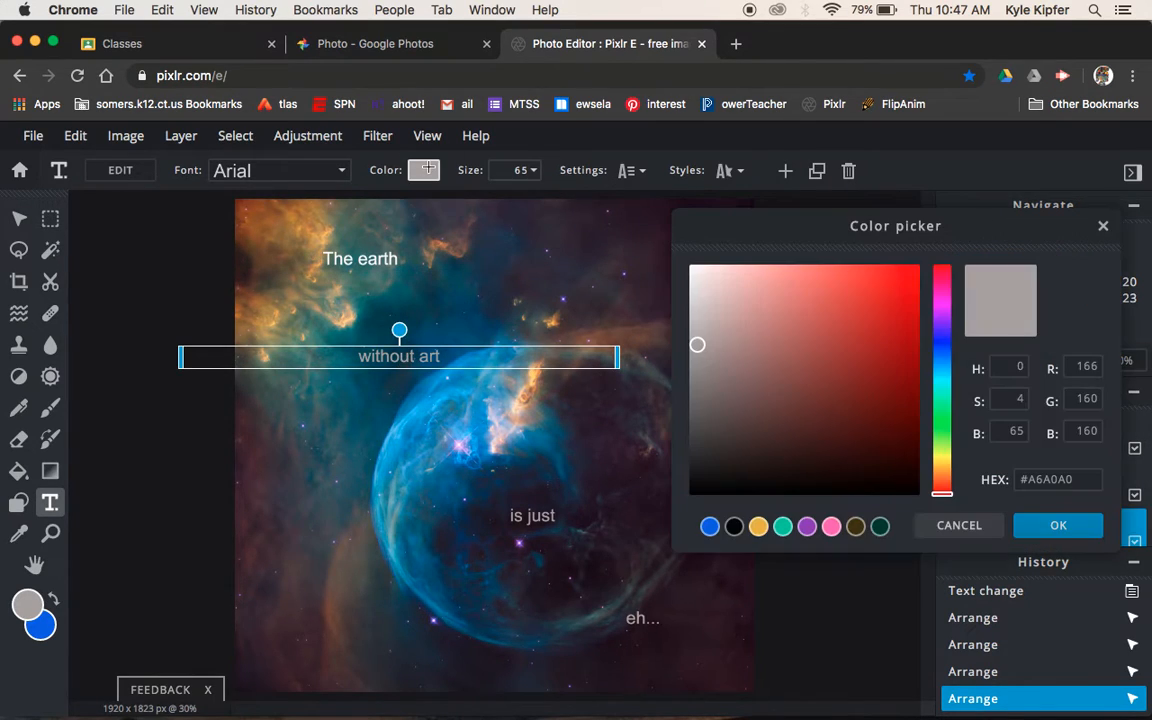
left_click(691, 268)
left_click(1066, 530)
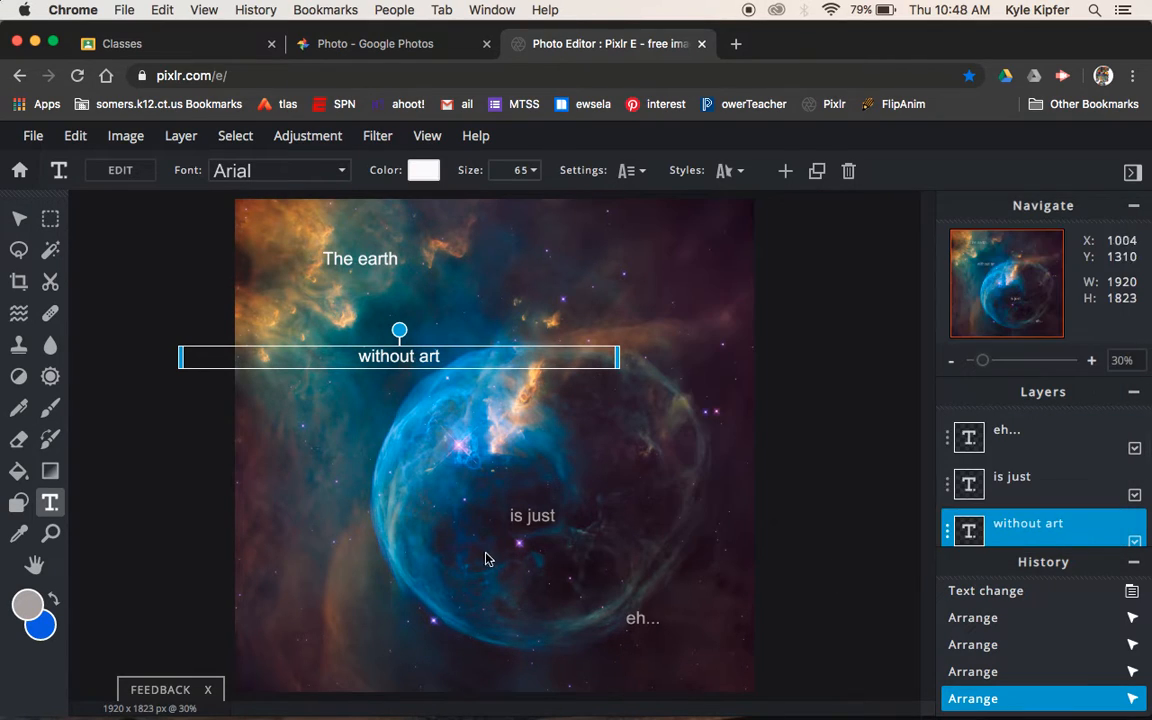
Change the colour of the "is just" text to near-white, #FDF9F9
left_click(500, 515)
left_click(421, 171)
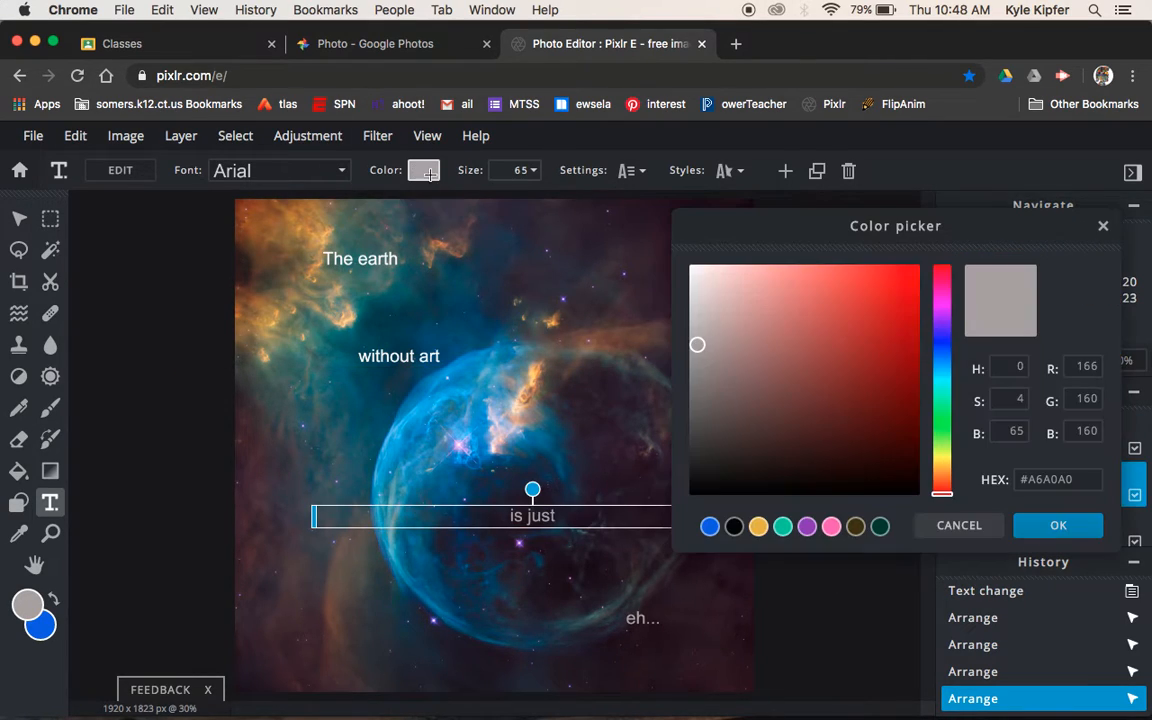
left_click(691, 267)
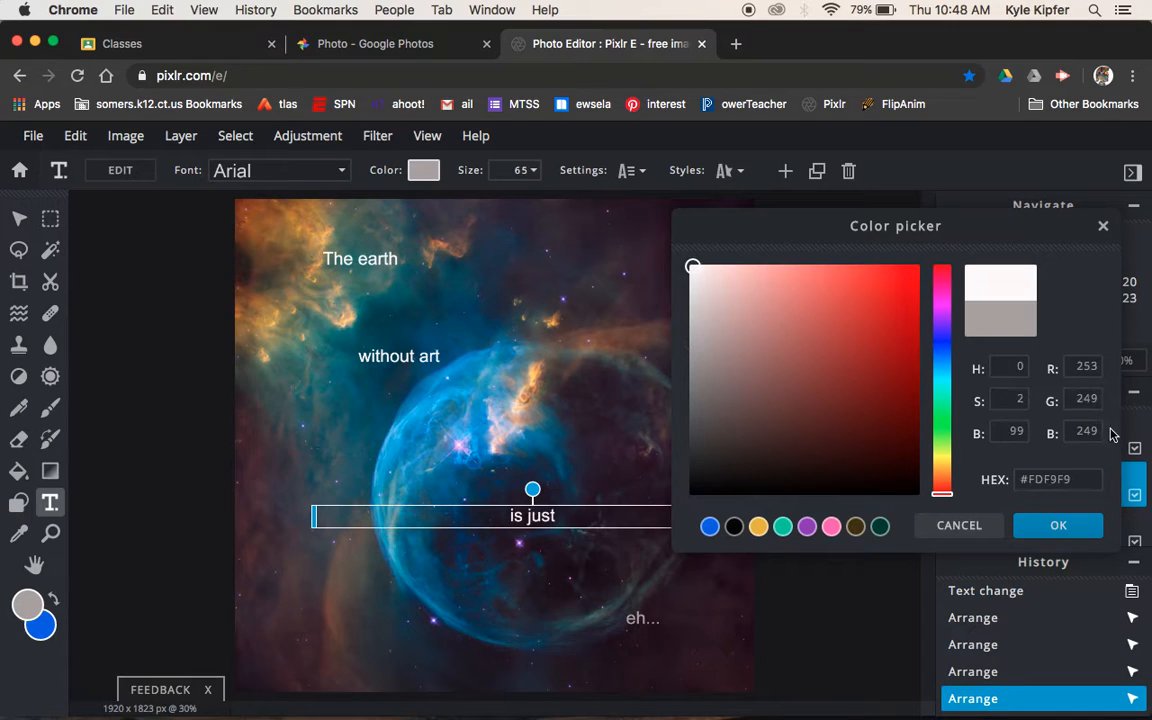
left_click(1058, 525)
Change the colour of the "eh..." text to near-white
left_click(655, 619)
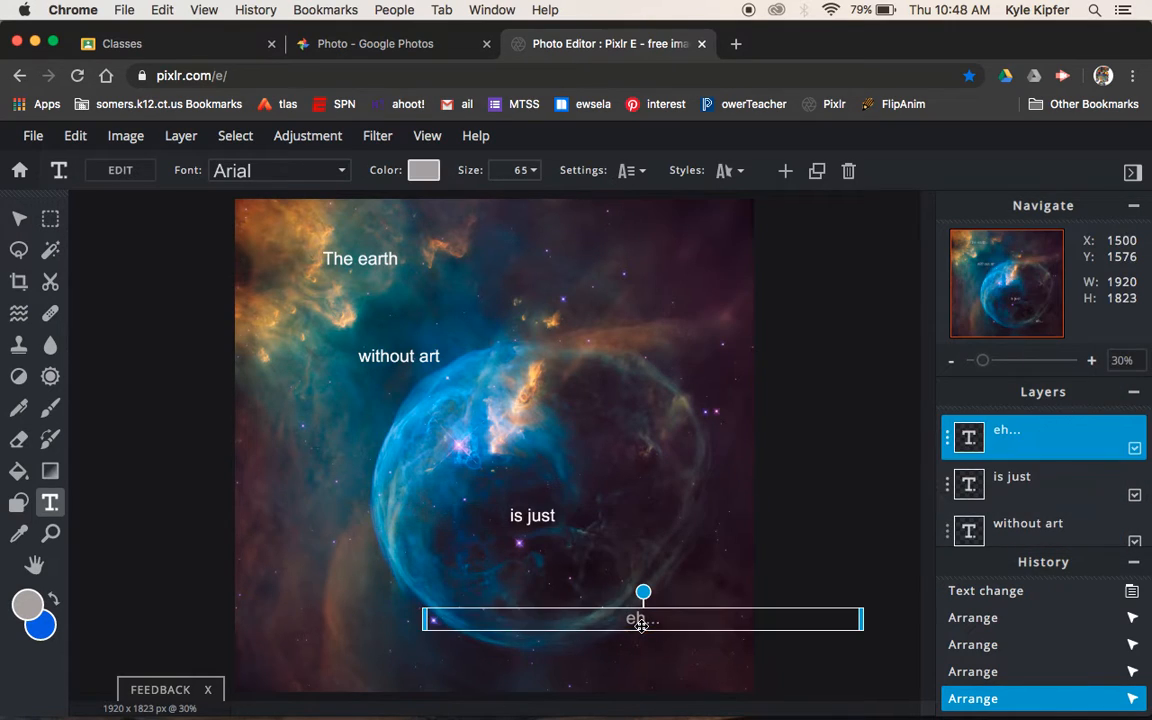
left_click(421, 171)
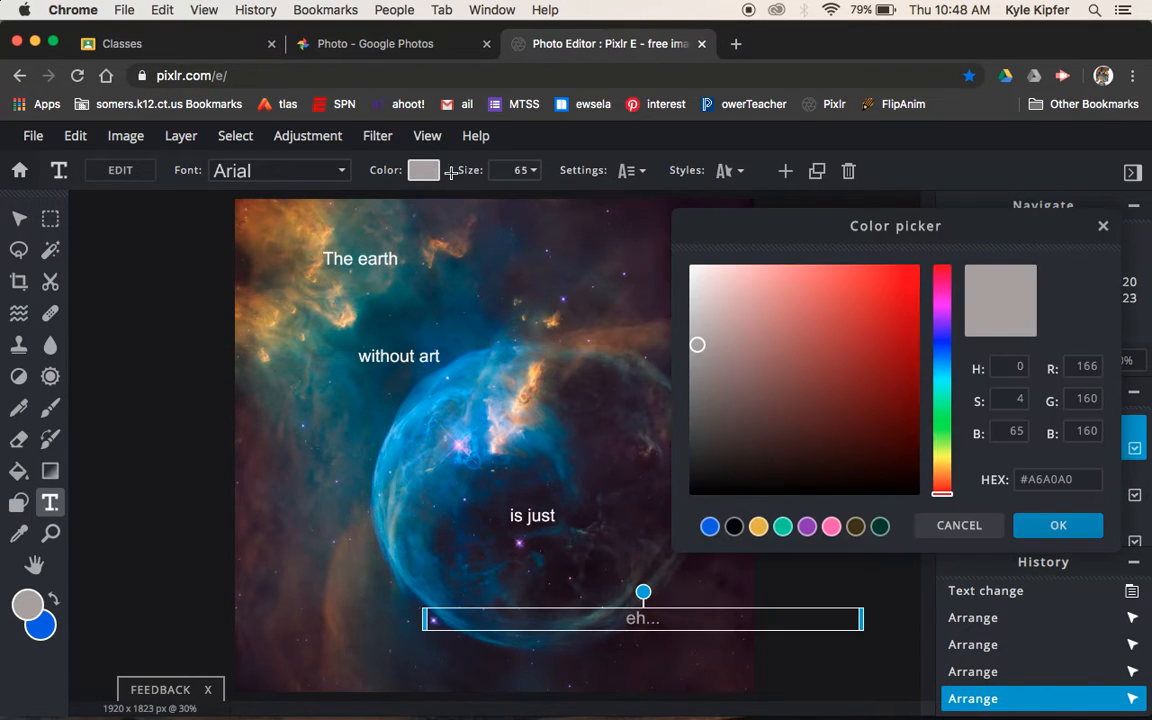
left_click(692, 269)
left_click(1058, 525)
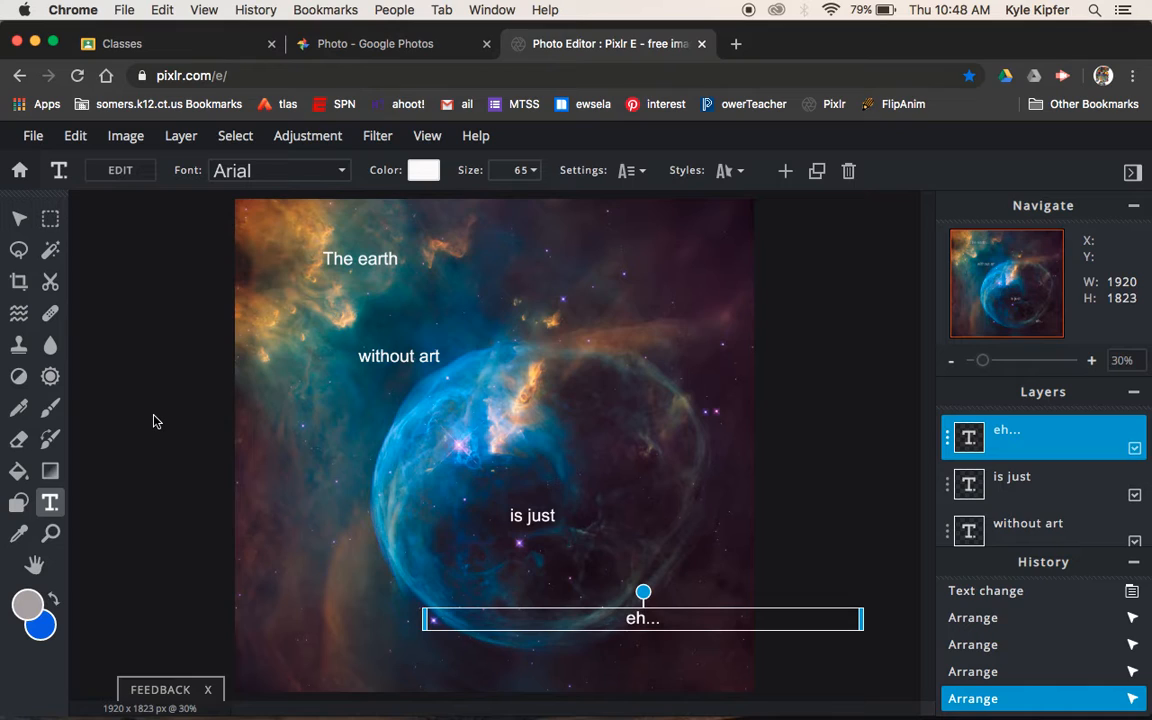
Browse the available fonts and preview several of them on the "The earth" text
left_click(377, 264)
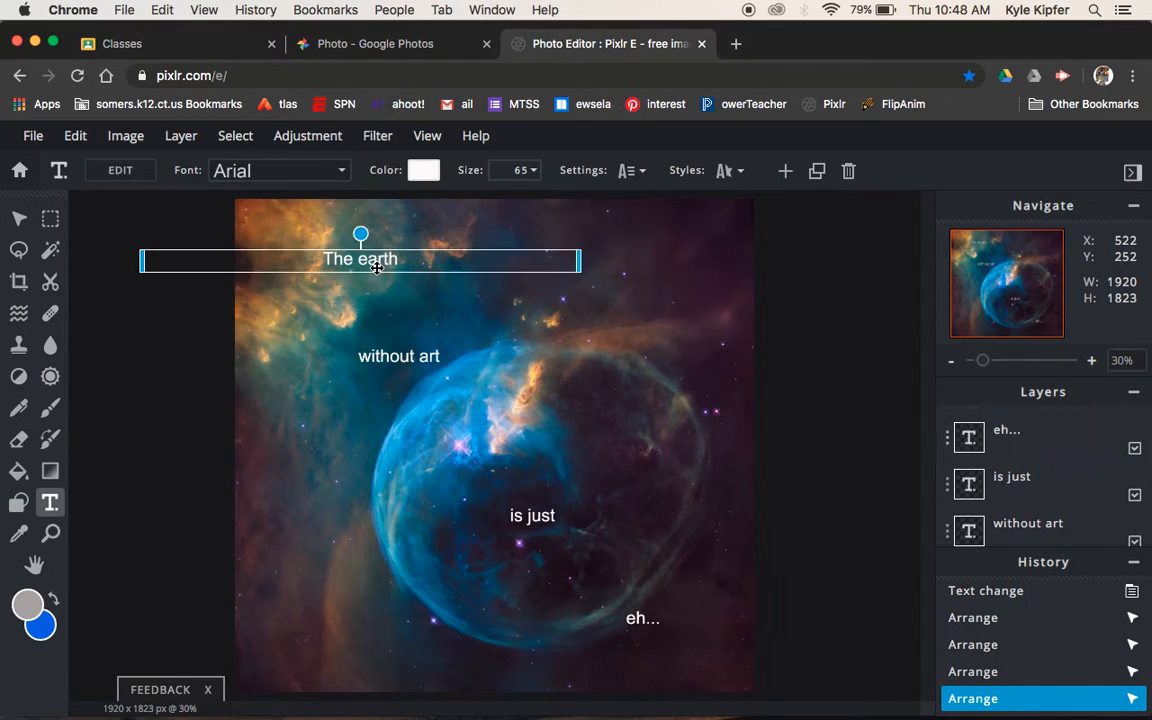
left_click(345, 172)
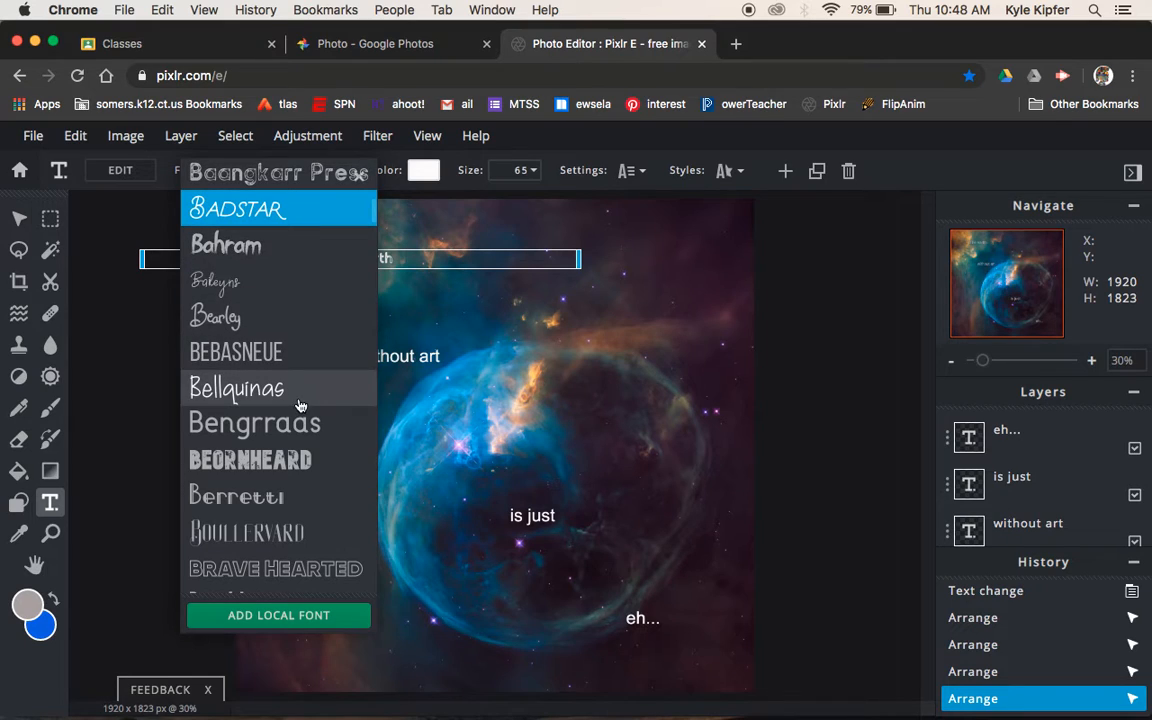
scroll(298, 395, "down", 1)
scroll(298, 400, "down", 5)
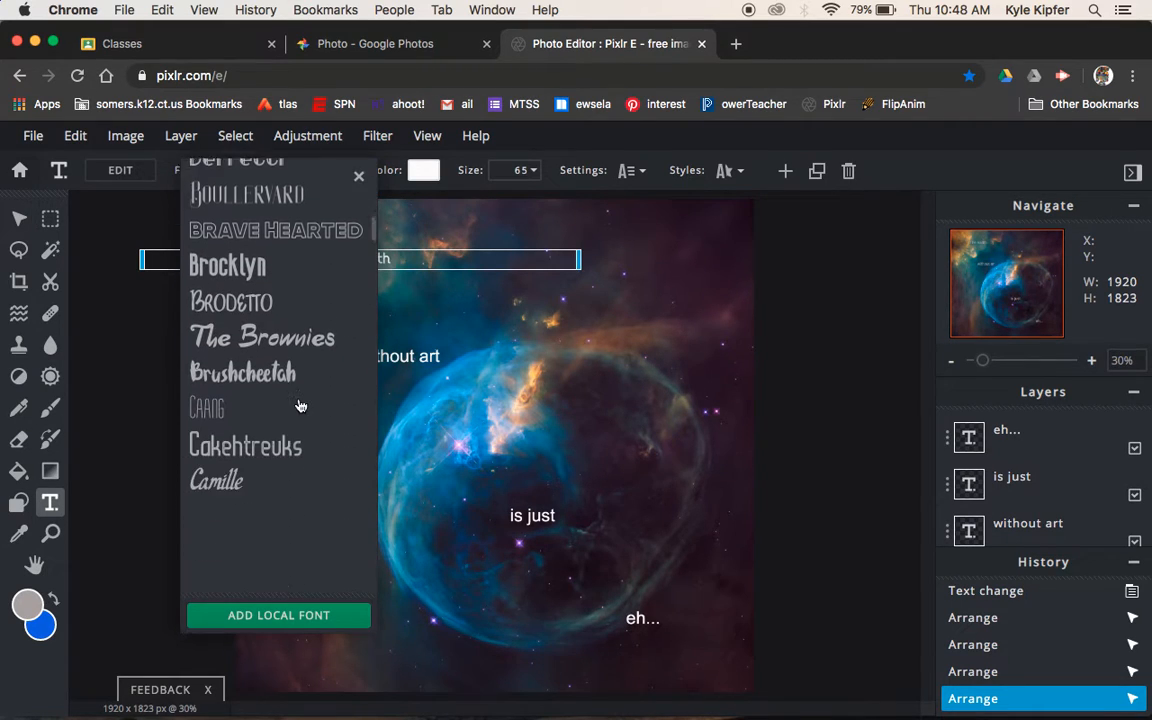
scroll(294, 362, "down", 2)
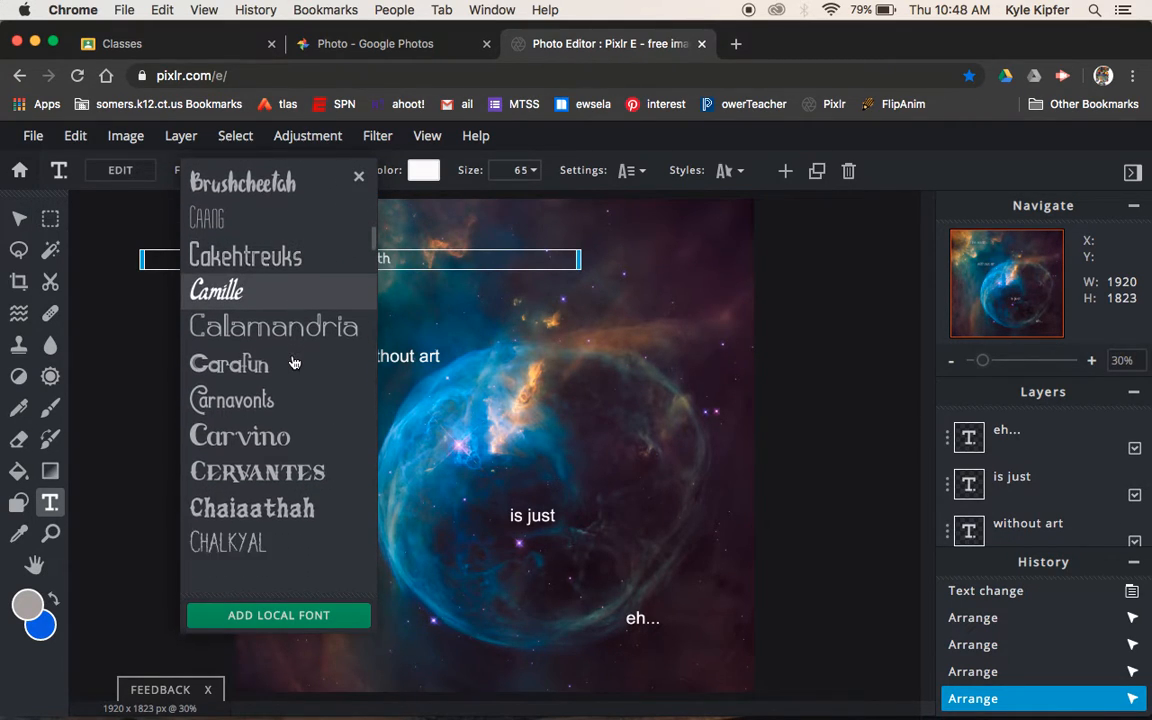
scroll(286, 330, "down", 1)
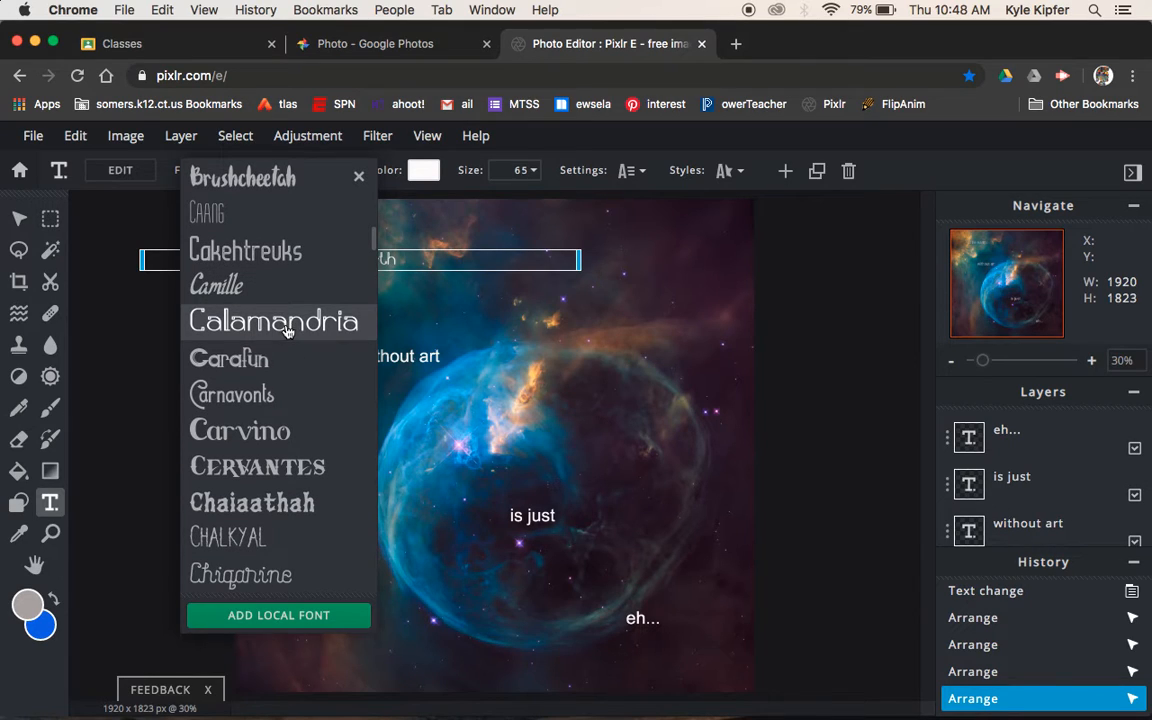
scroll(284, 430, "down", 6)
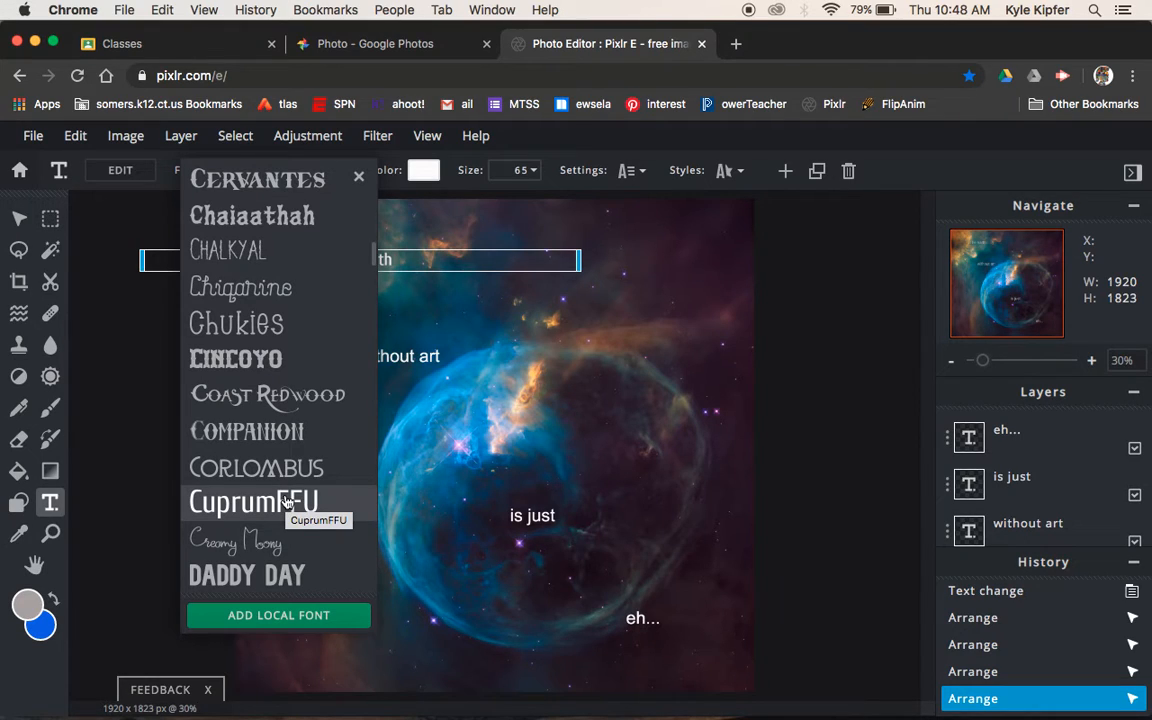
scroll(285, 502, "down", 3)
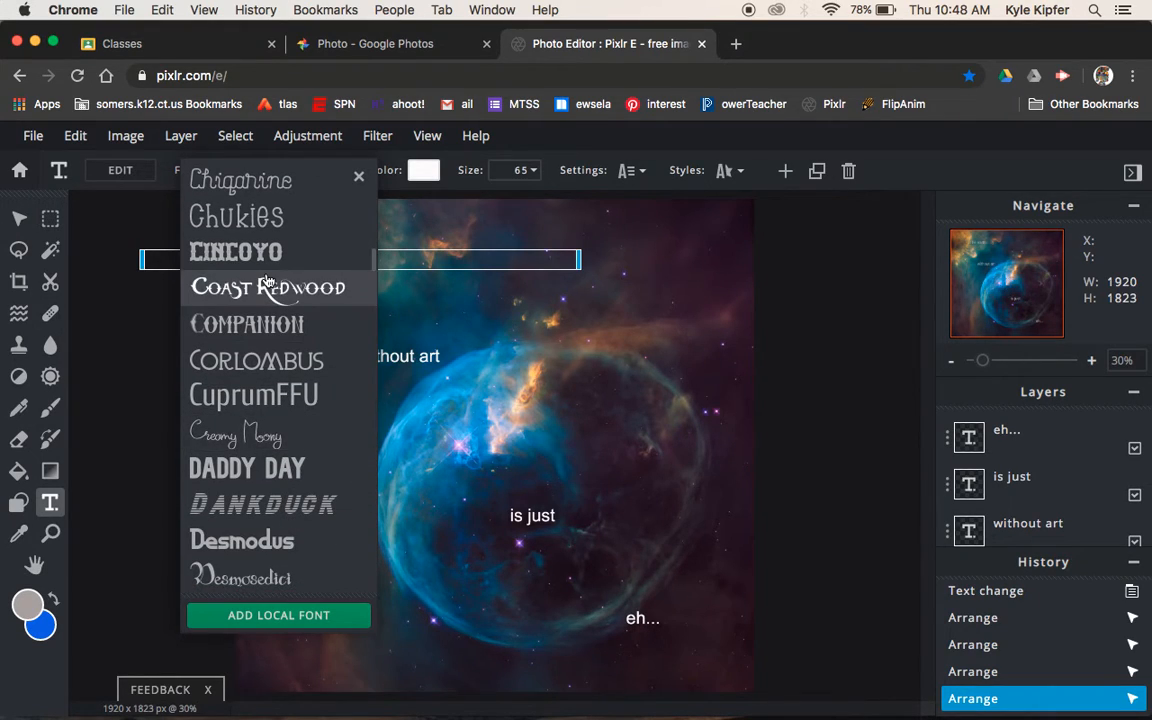
left_click(857, 276)
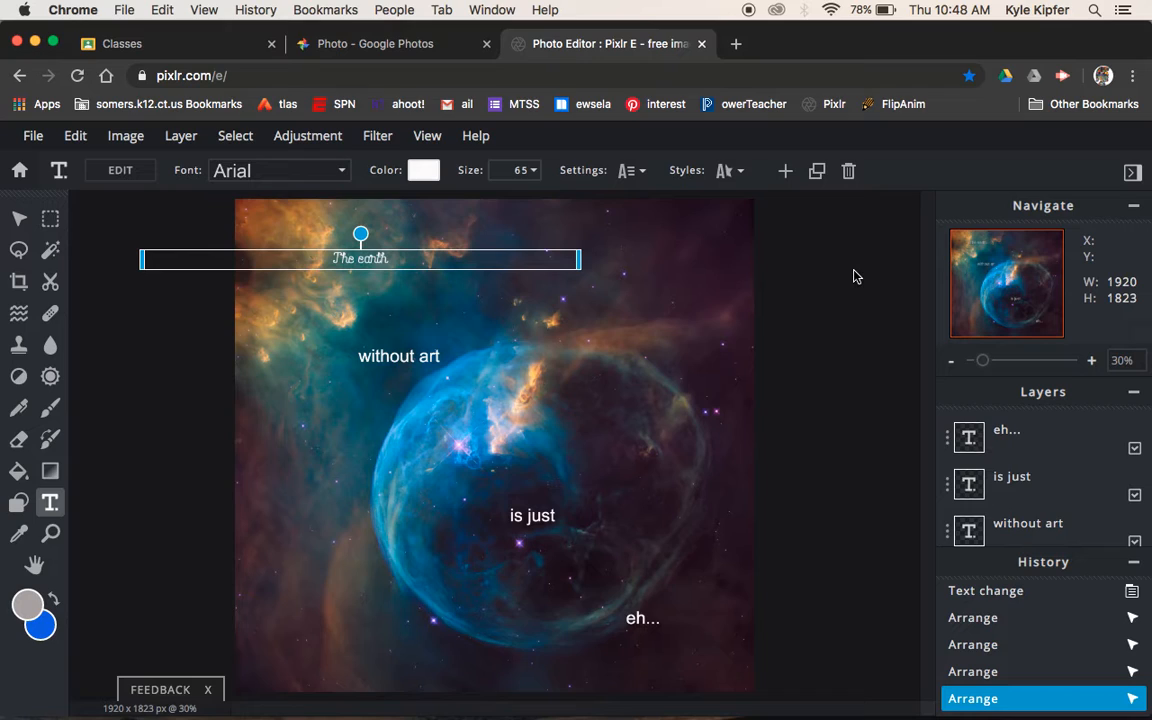
Enlarge the "The earth" text to size 234 and preview another font on it
left_click(531, 170)
left_click_drag(397, 203, 421, 202)
left_click(337, 171)
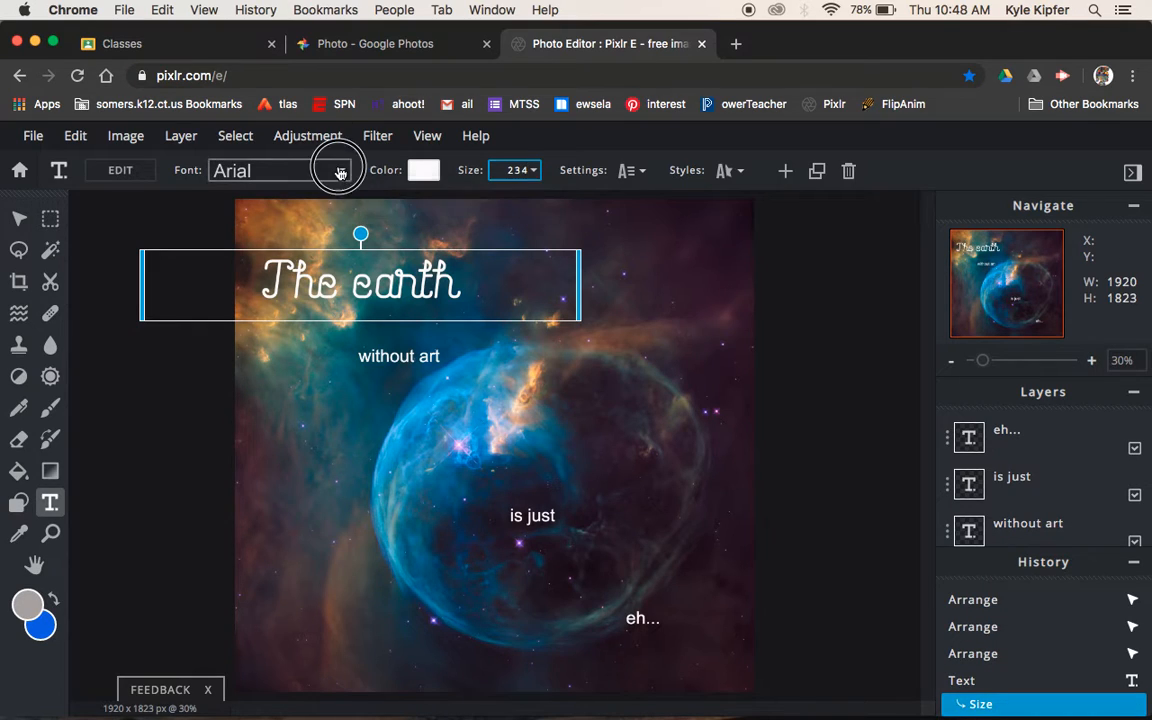
left_click(118, 391)
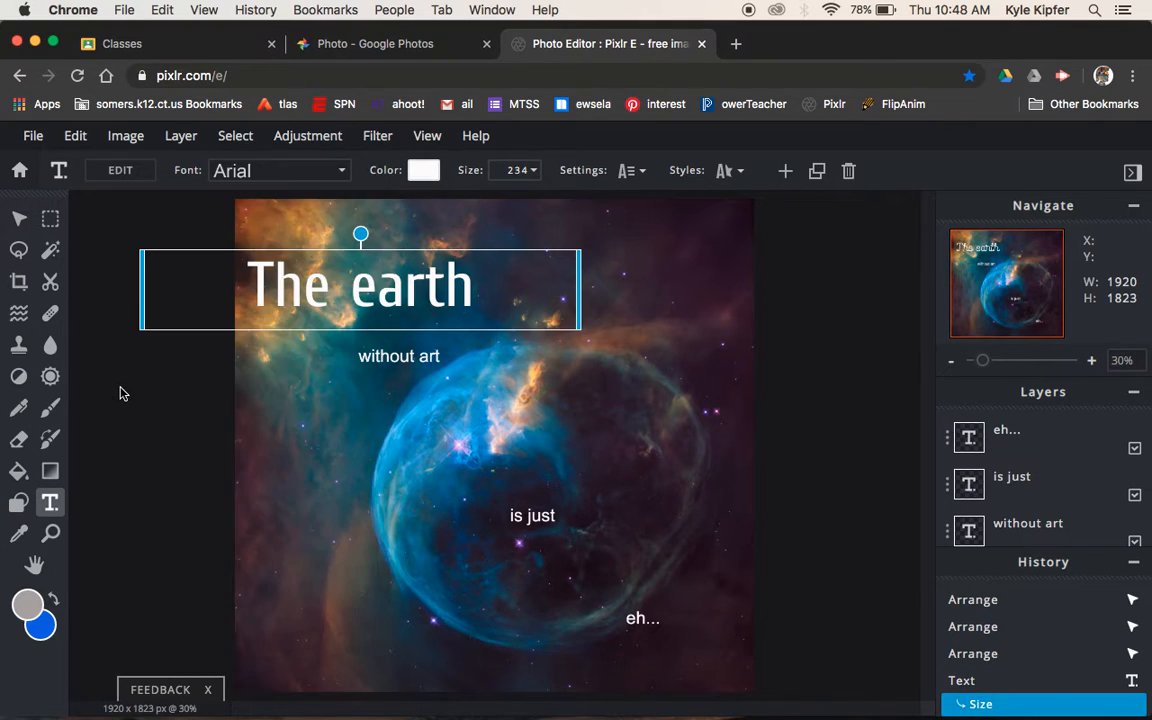
Move "The earth" slightly up and to the right, and set its font to Companion
left_click_drag(434, 288, 465, 262)
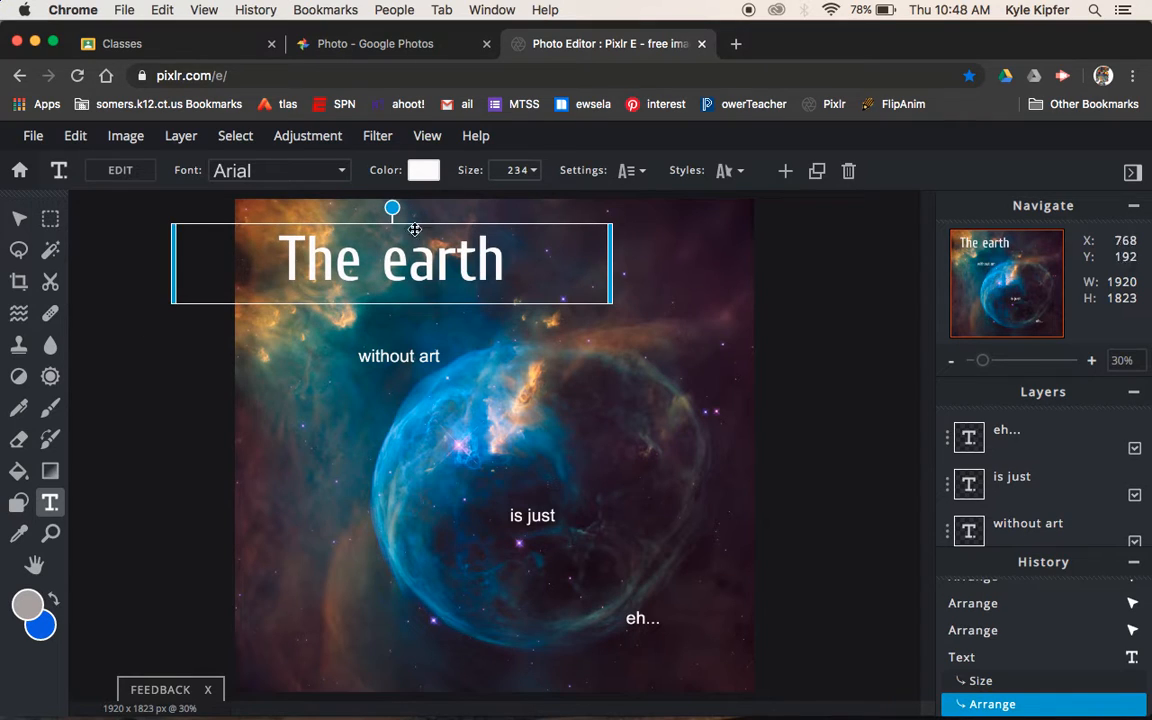
left_click(337, 171)
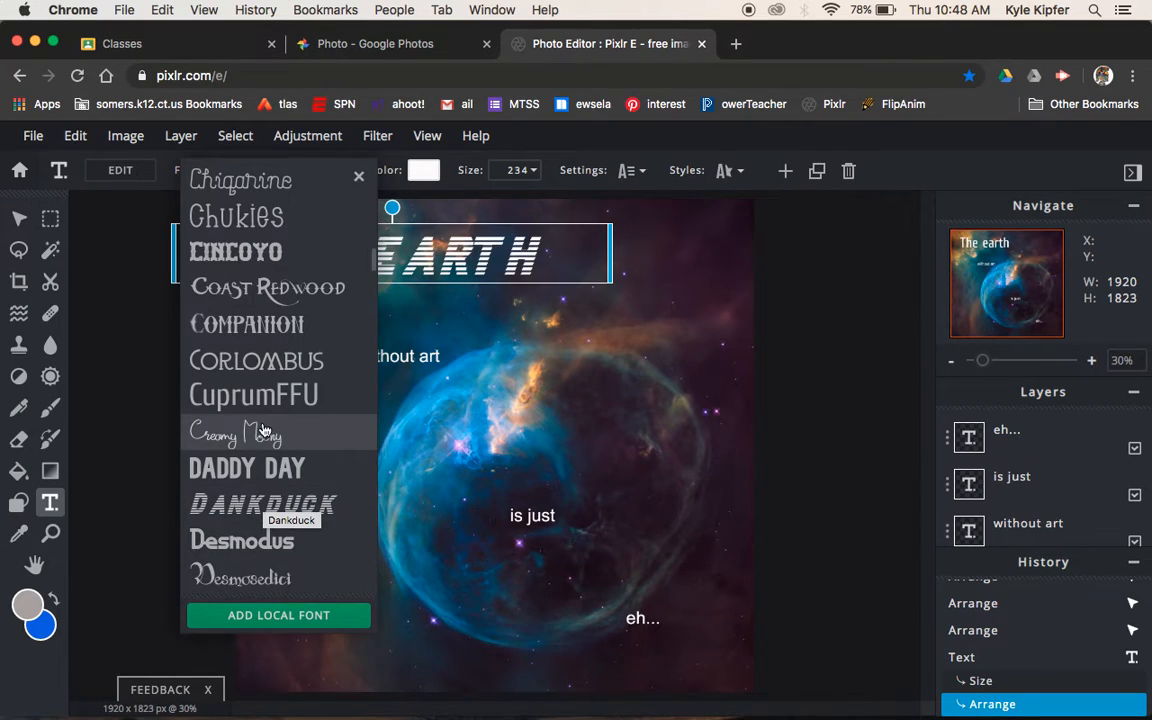
left_click(240, 333)
Set the "without art" text in the Heater font at size 155
left_click(421, 358)
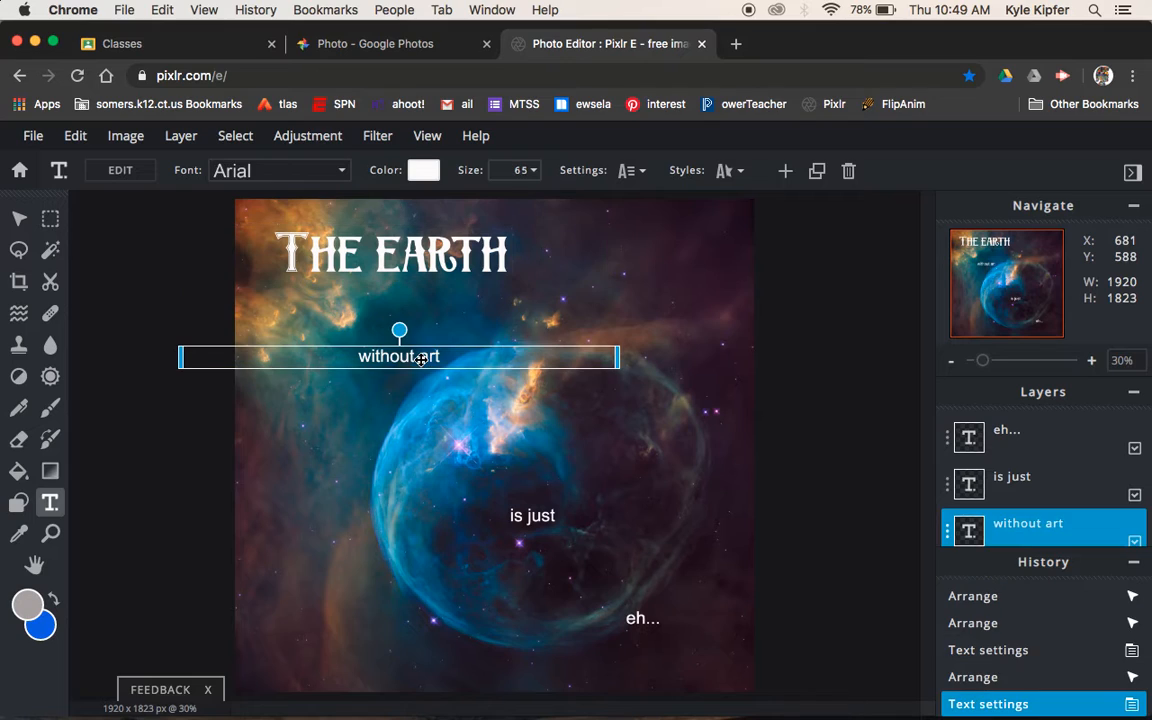
left_click(325, 171)
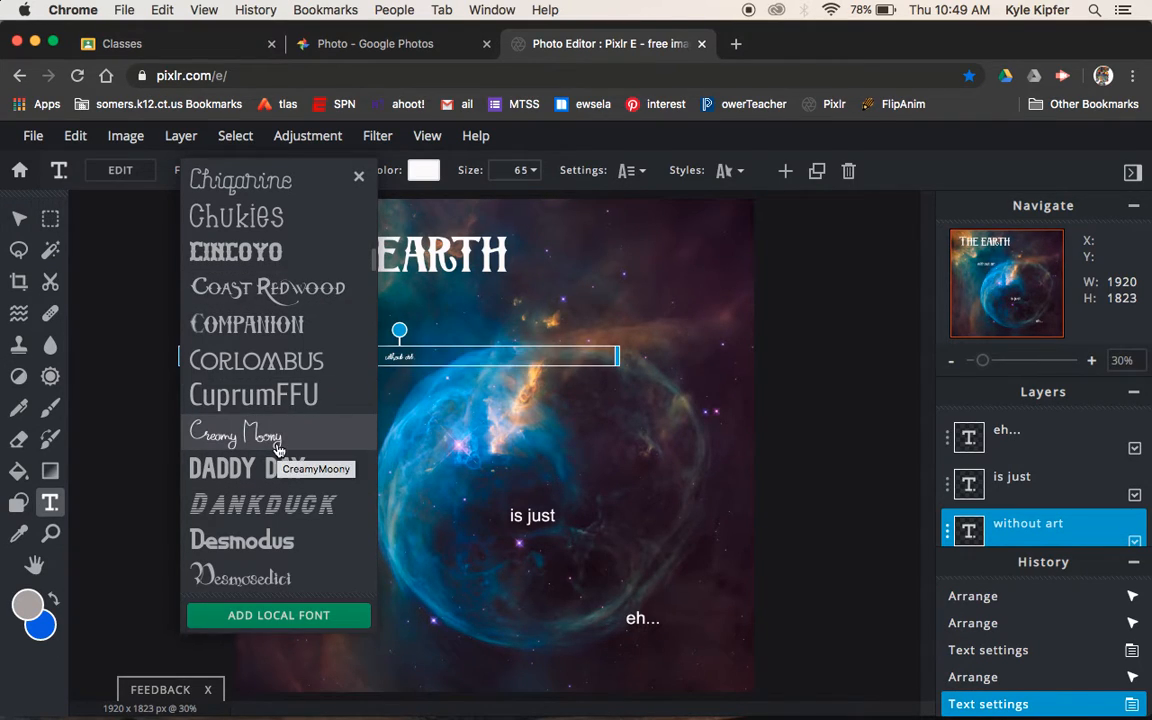
scroll(280, 455, "down", 5)
scroll(278, 452, "down", 4)
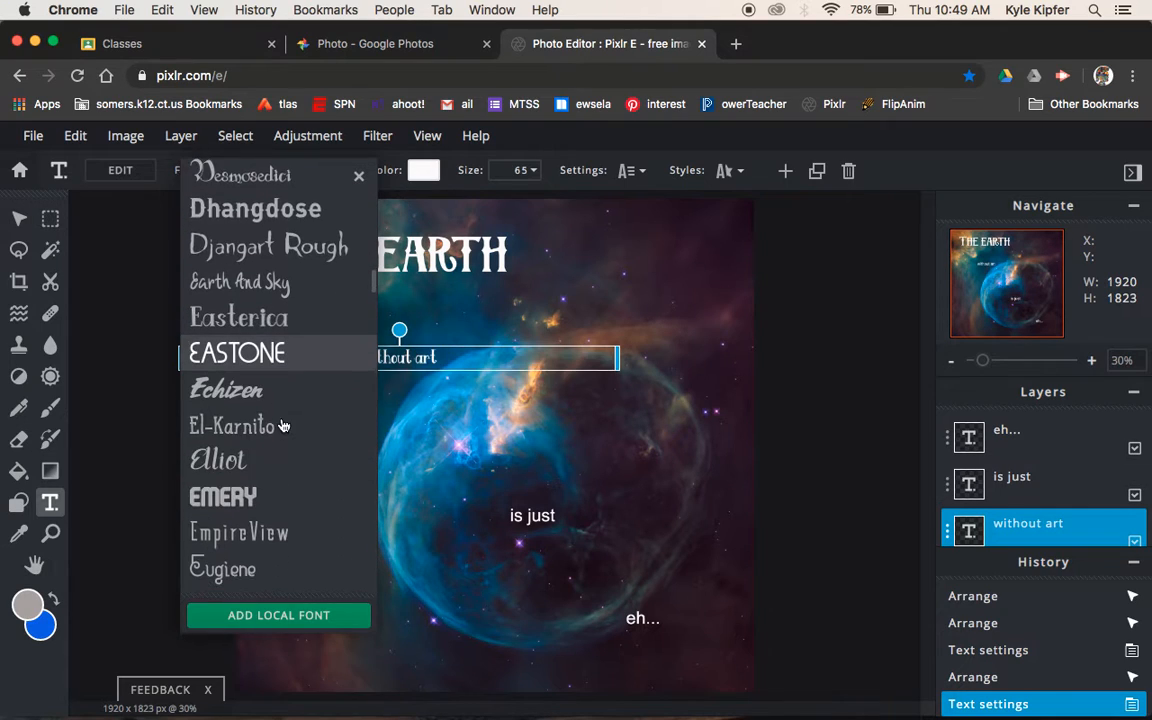
scroll(274, 360, "down", 5)
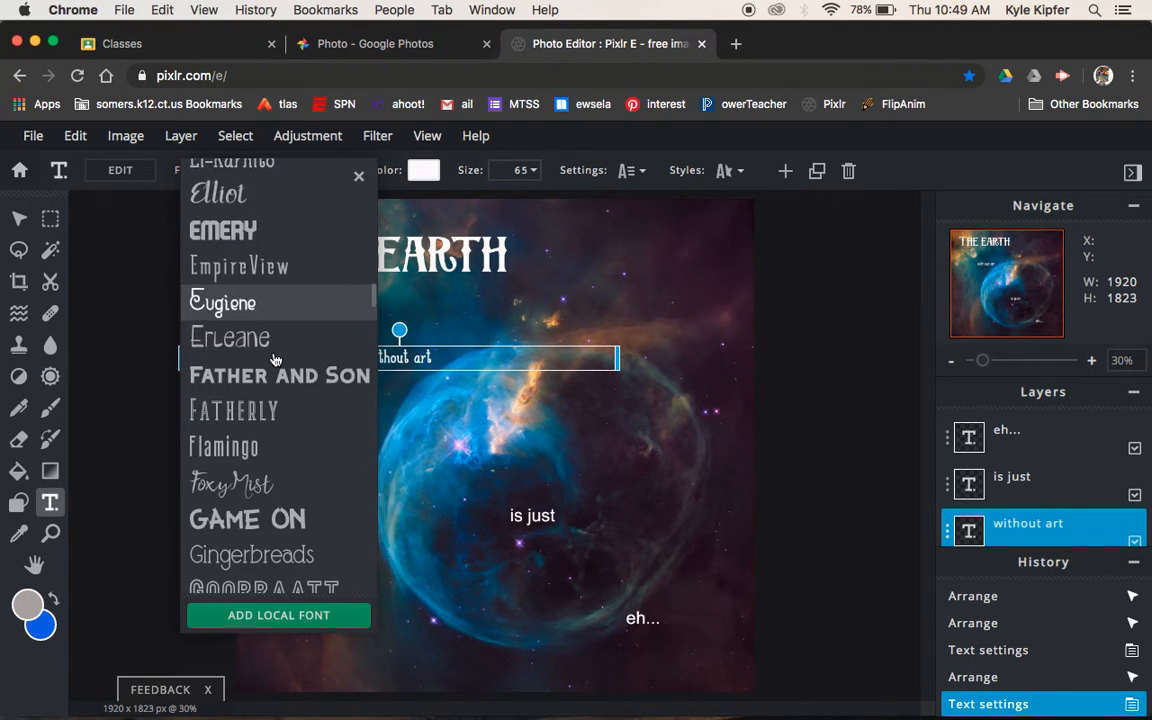
scroll(274, 372, "down", 6)
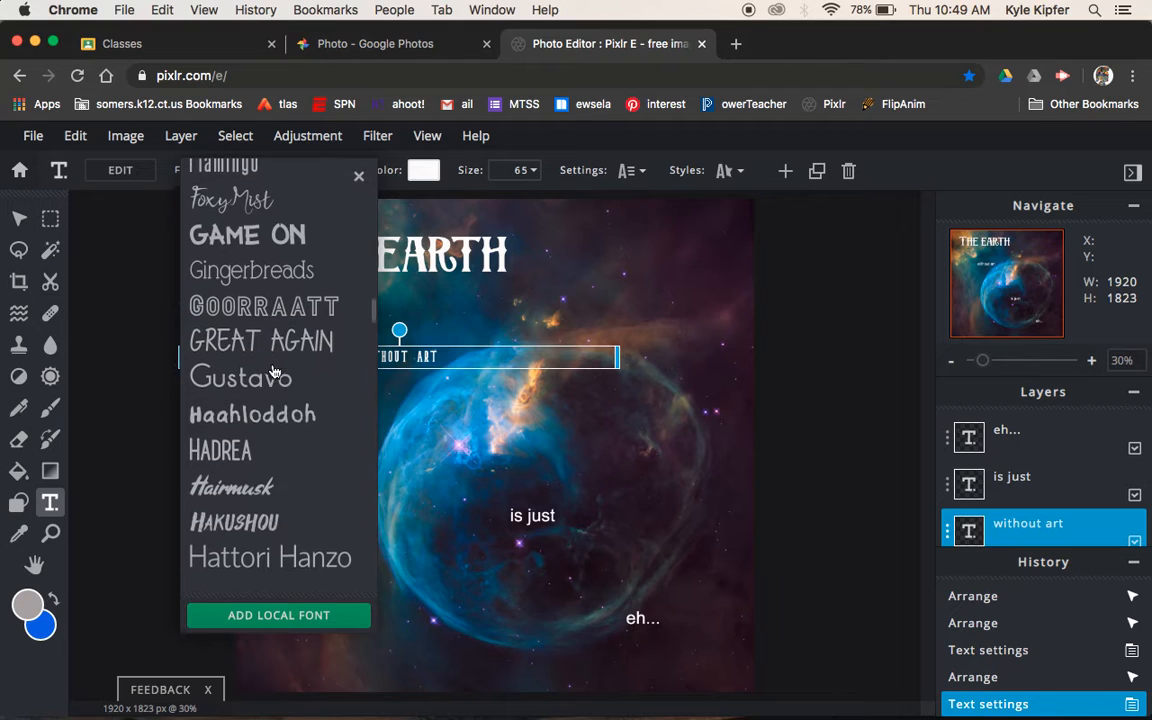
scroll(278, 346, "down", 6)
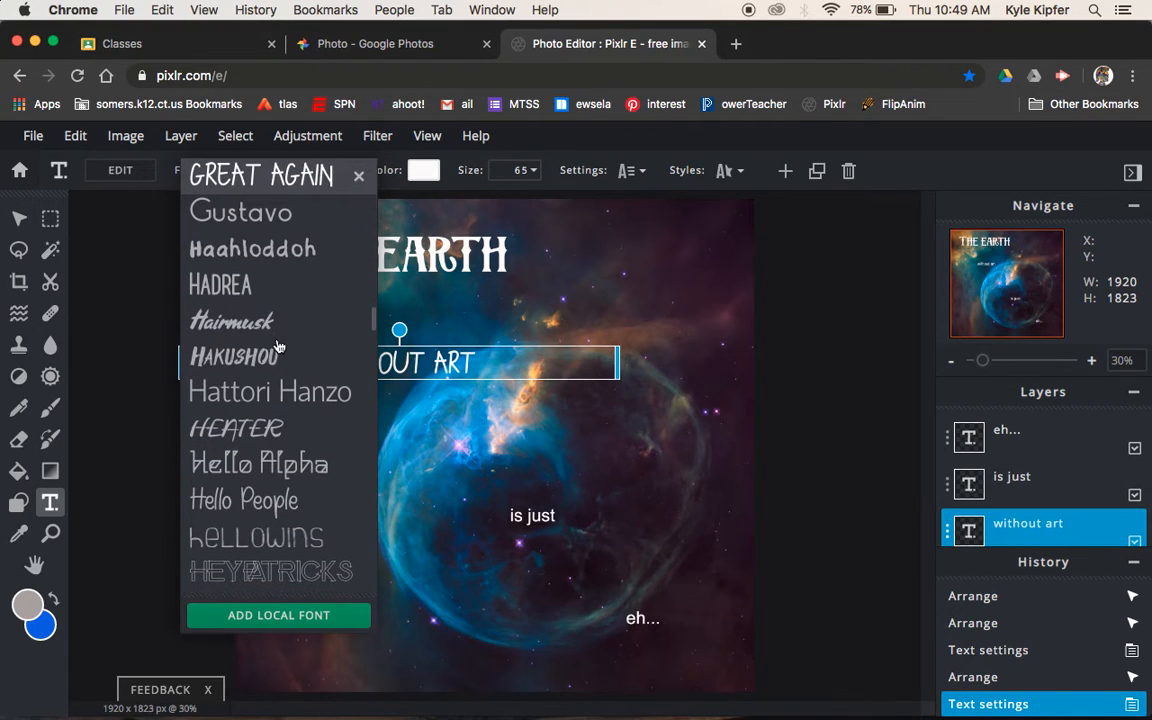
scroll(278, 346, "down", 6)
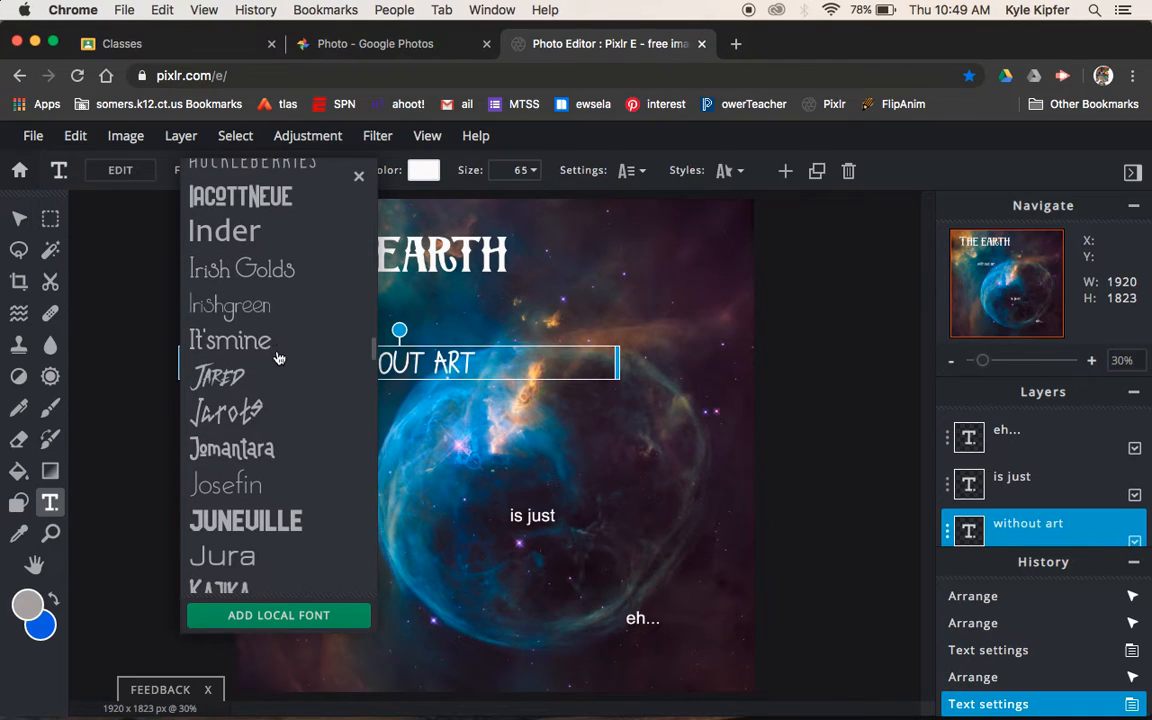
left_click(263, 413)
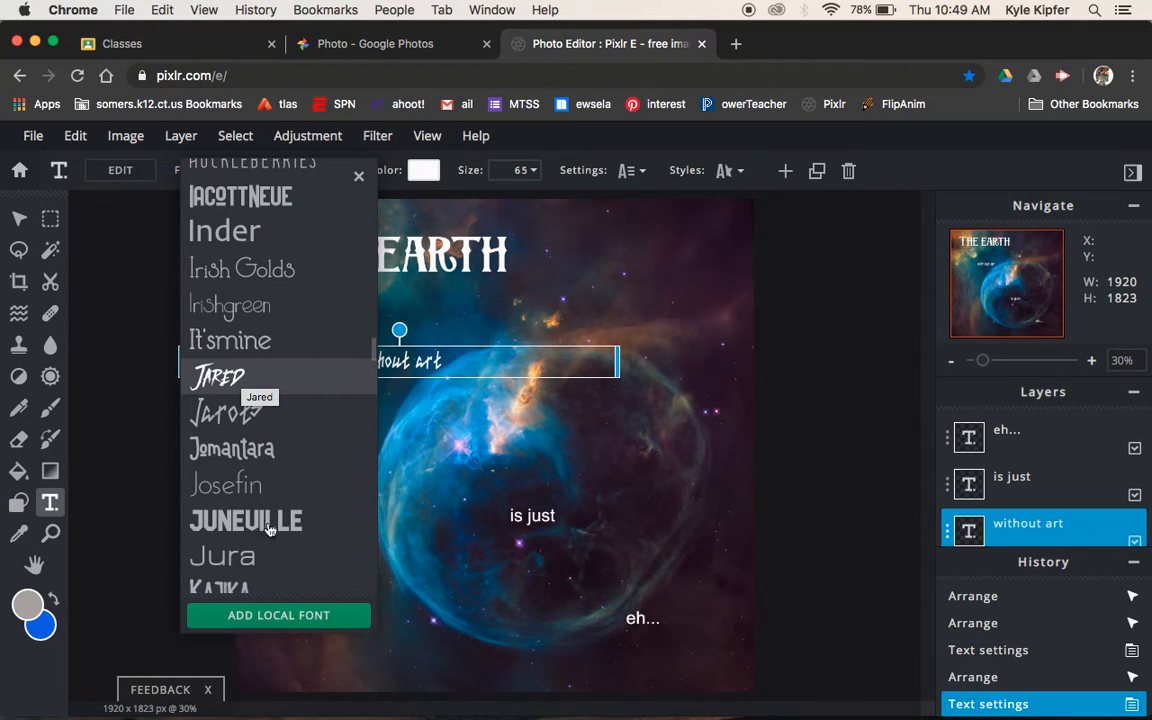
scroll(283, 301, "down", 5)
scroll(283, 301, "up", 5)
scroll(283, 301, "up", 8)
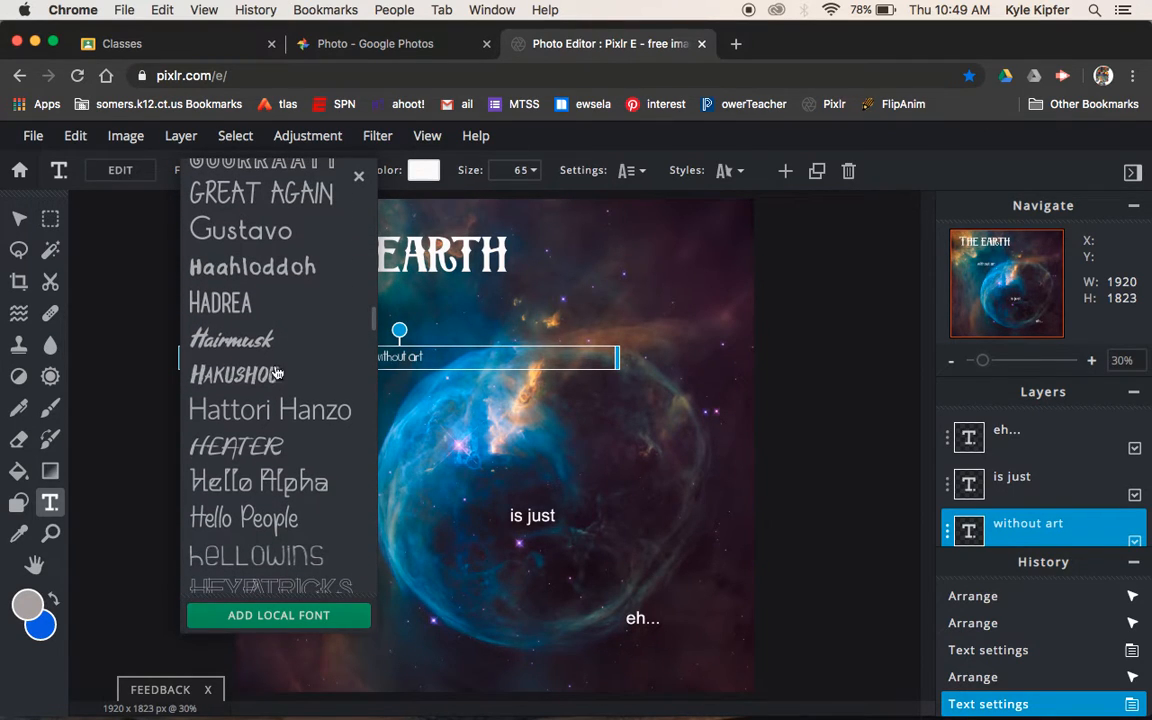
left_click(245, 437)
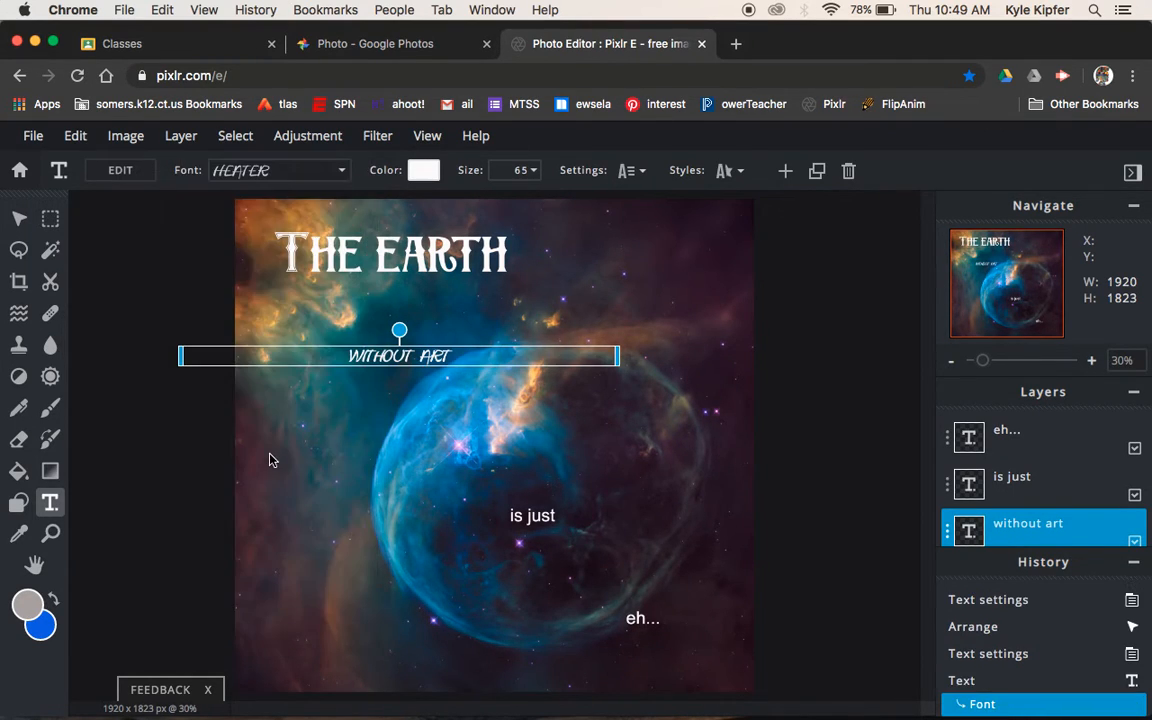
left_click(531, 169)
mouse_move(398, 203)
left_mouse_down()
mouse_move(421, 202)
mouse_move(409, 202)
left_mouse_up()
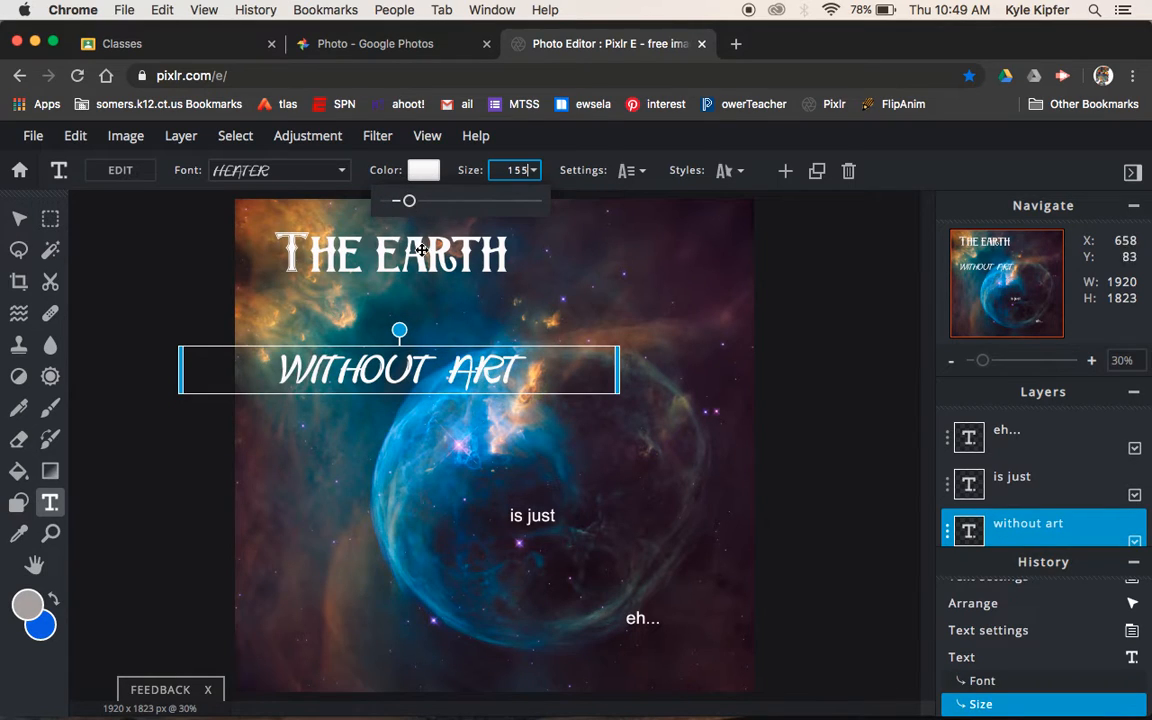
Move the "without art" text up and to the right, above the blue sphere
left_click(415, 374)
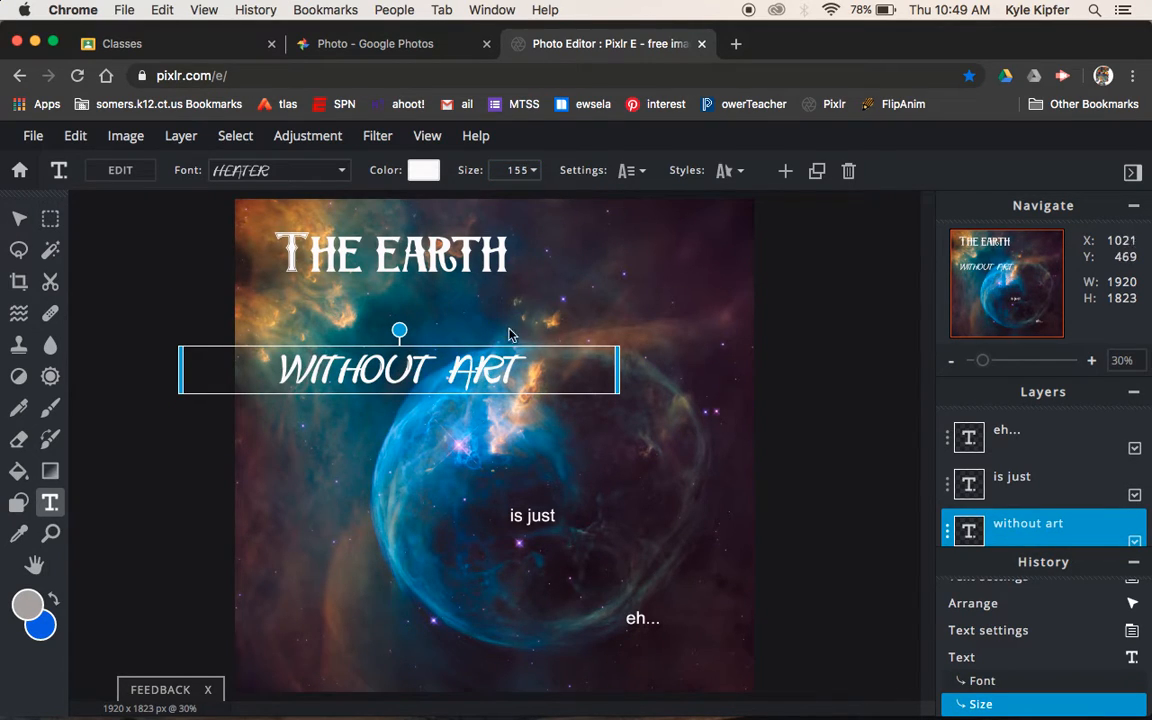
left_click_drag(474, 376, 532, 350)
Set the "is just" text in the Hadrea font at size 318
left_click(538, 520)
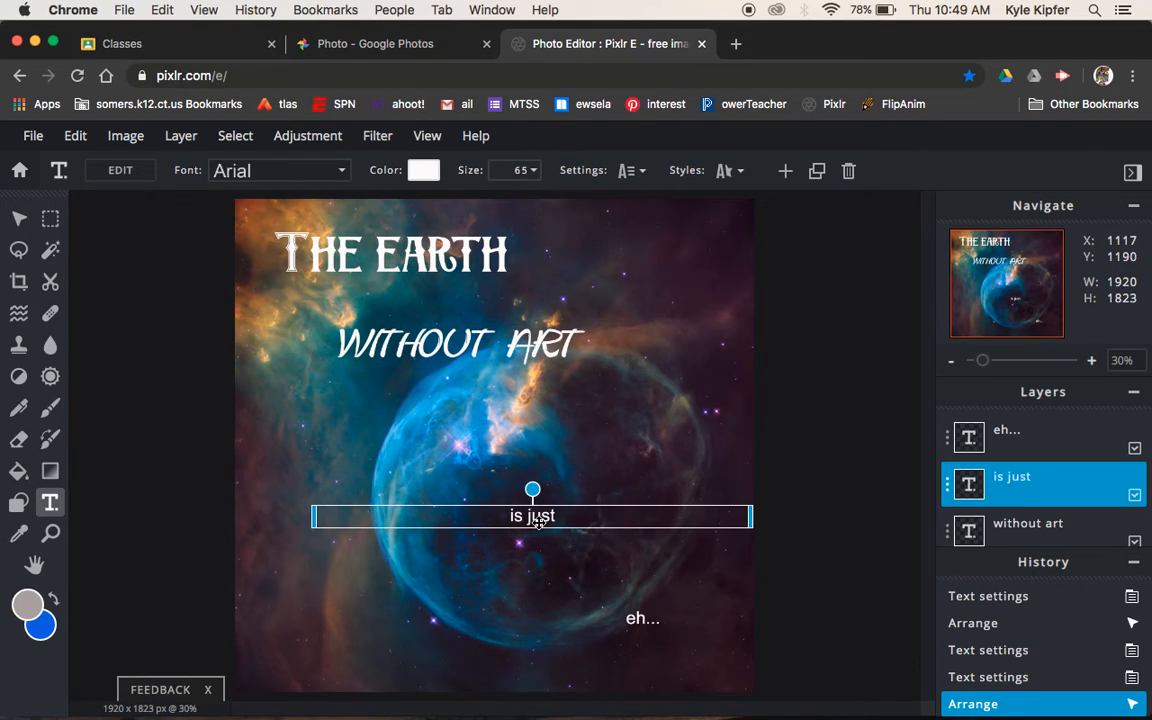
left_click(300, 170)
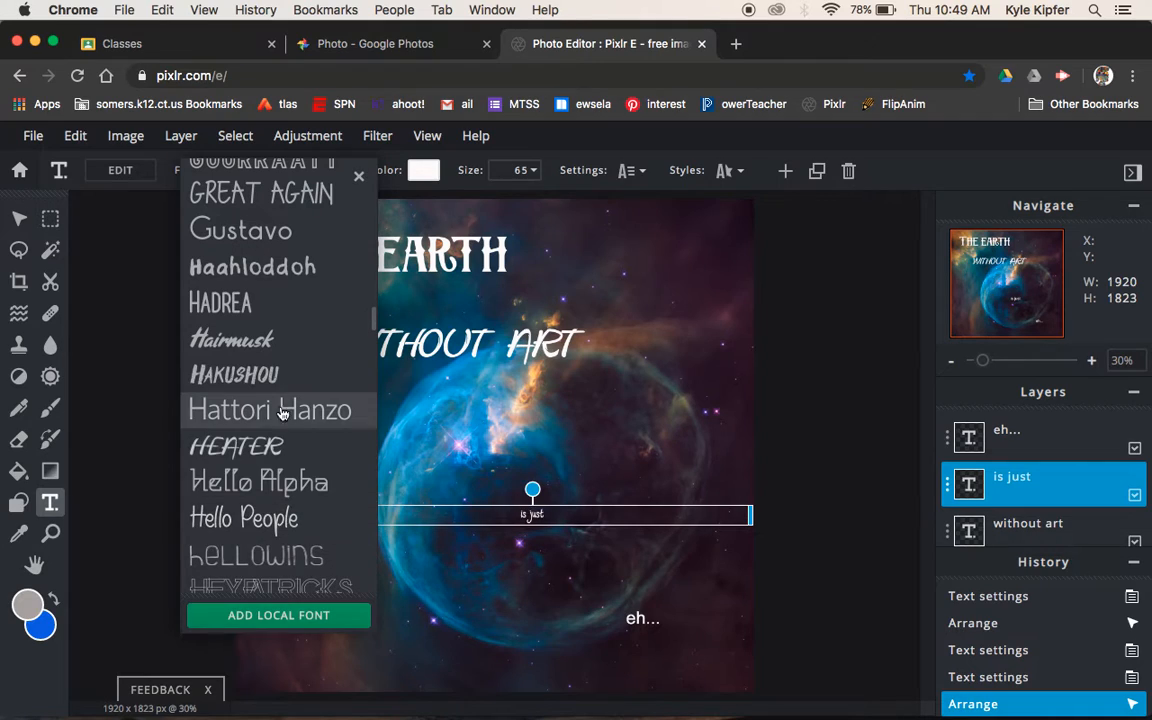
left_click(250, 315)
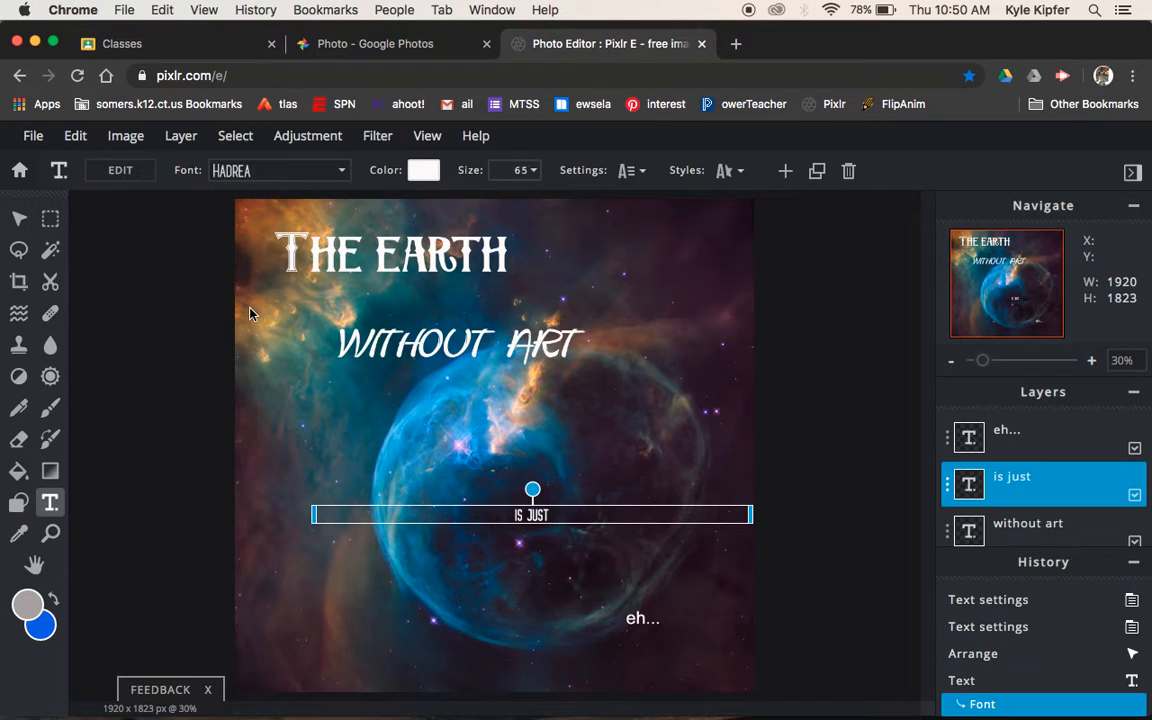
left_click(530, 170)
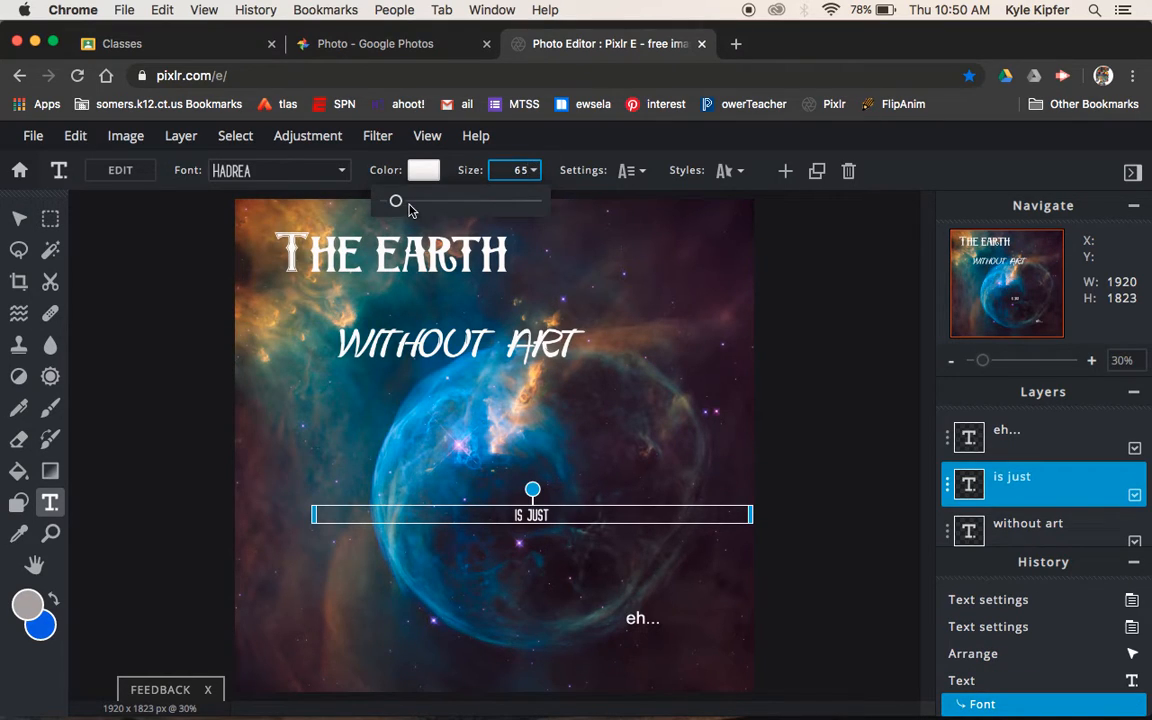
left_click_drag(396, 205, 433, 202)
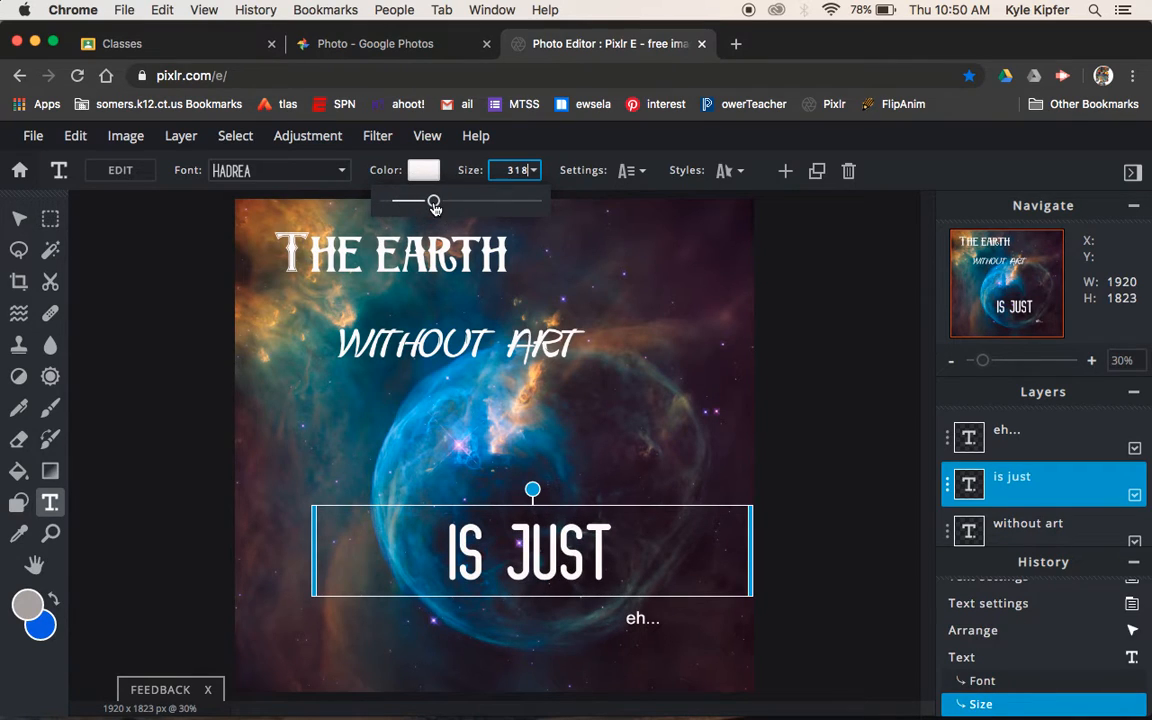
left_click(568, 512)
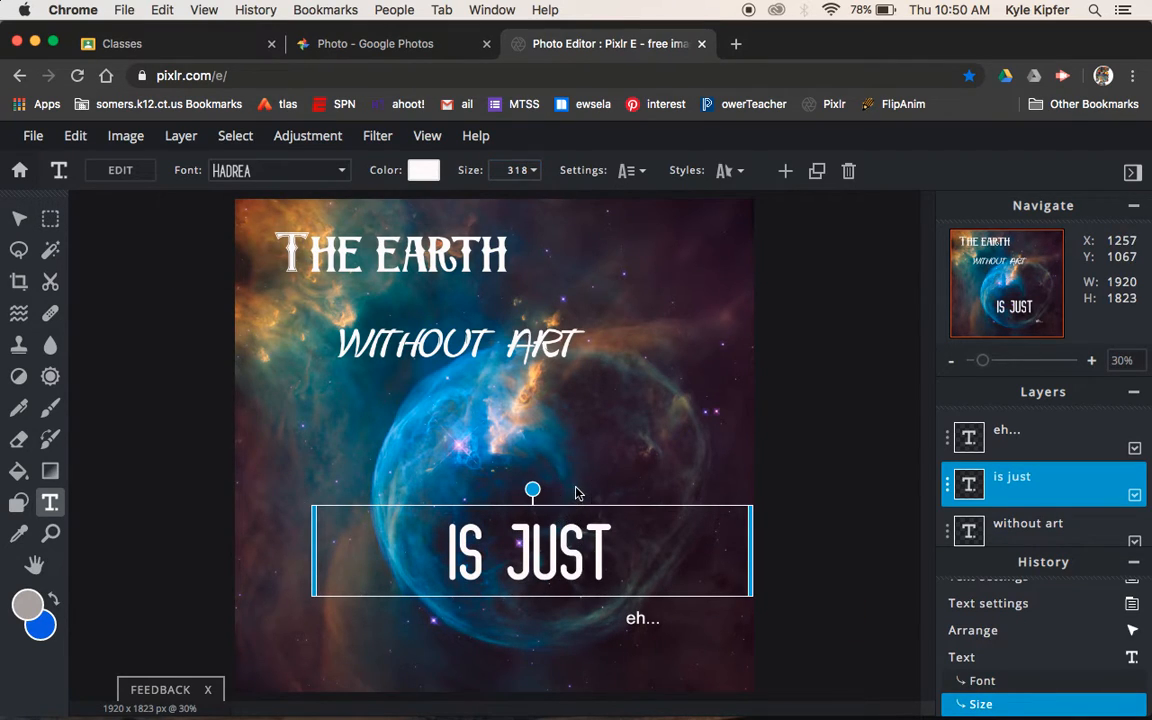
Rebalance the text spacing by moving "is just" up and nudging "without art" and "The earth" slightly down
left_click_drag(577, 552, 586, 490)
left_click_drag(531, 353, 527, 370)
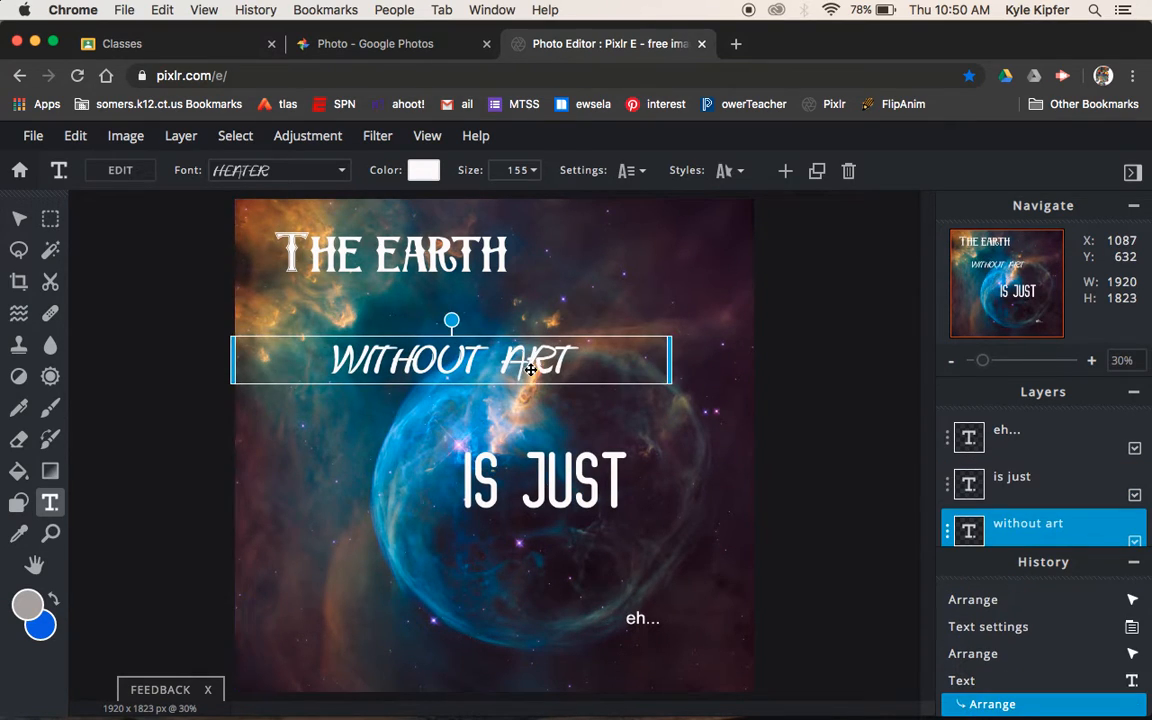
left_click(469, 261)
left_click_drag(469, 261, 471, 275)
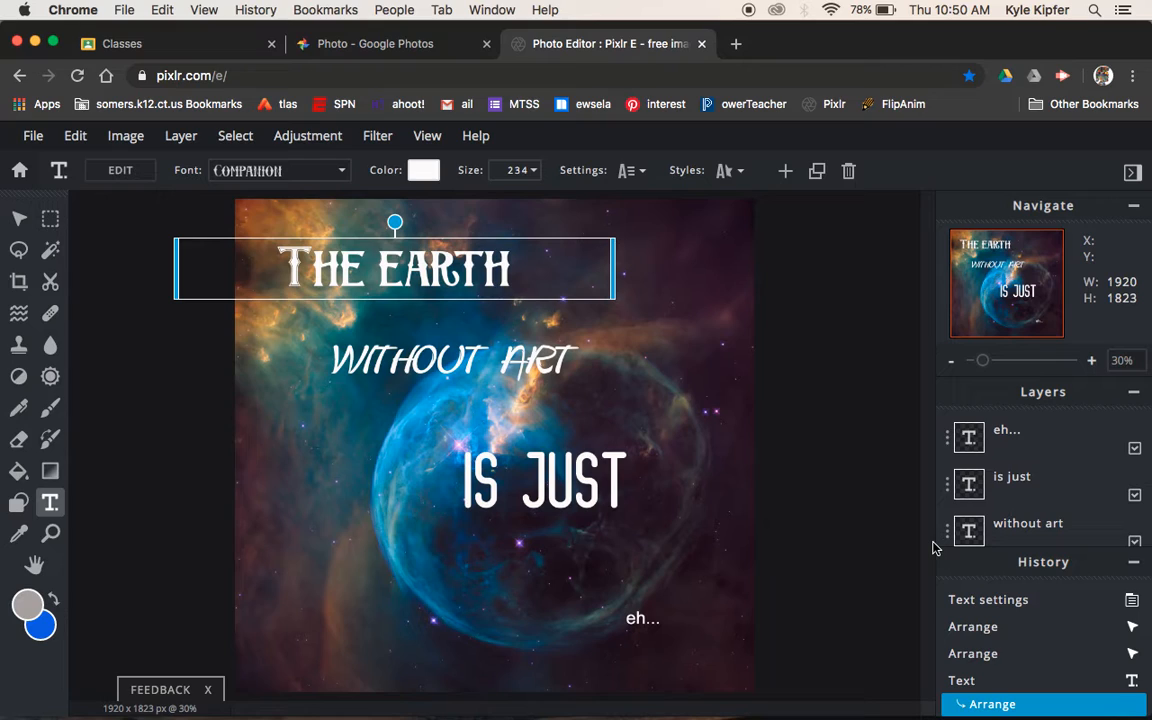
Enlarge the "eh..." text to size 234 and move it up closer beneath "is just"
left_click(630, 618)
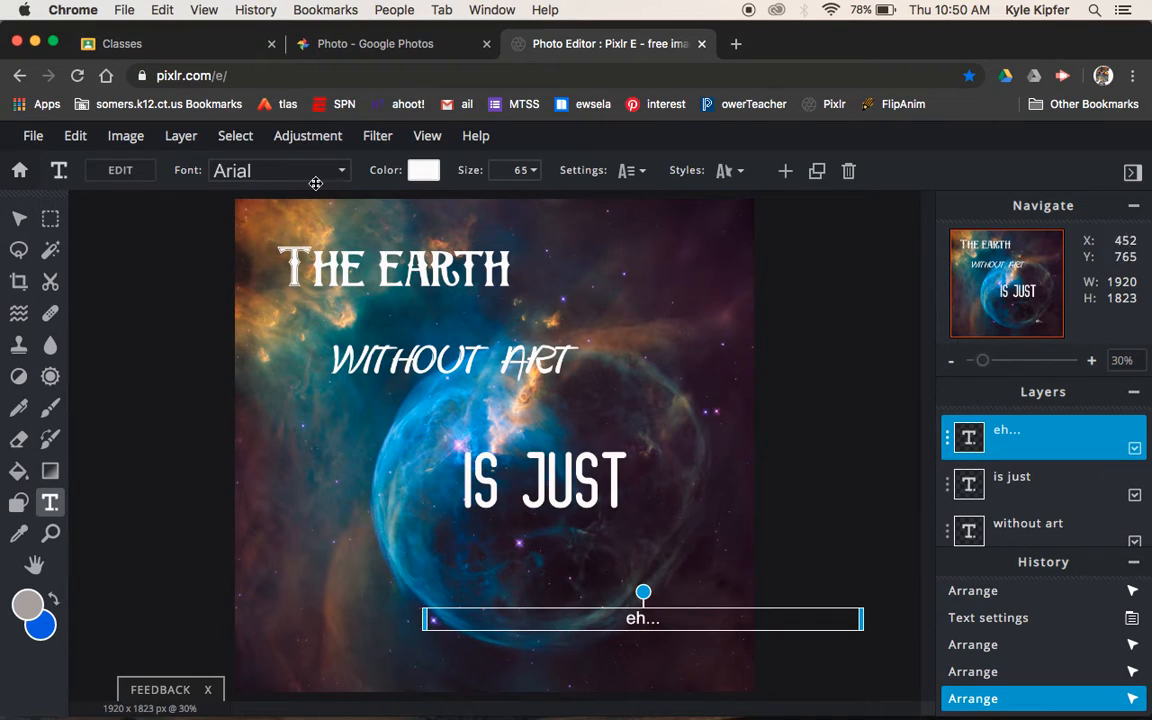
left_click(525, 171)
left_click_drag(398, 207, 421, 205)
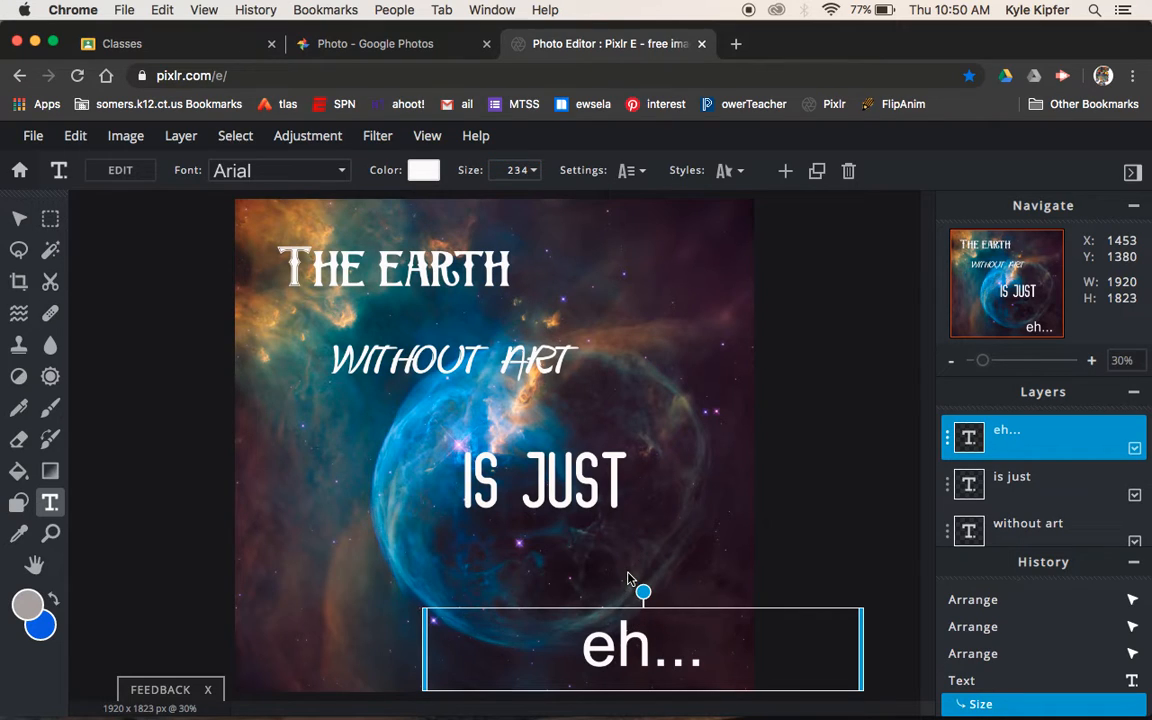
left_click_drag(630, 640, 625, 569)
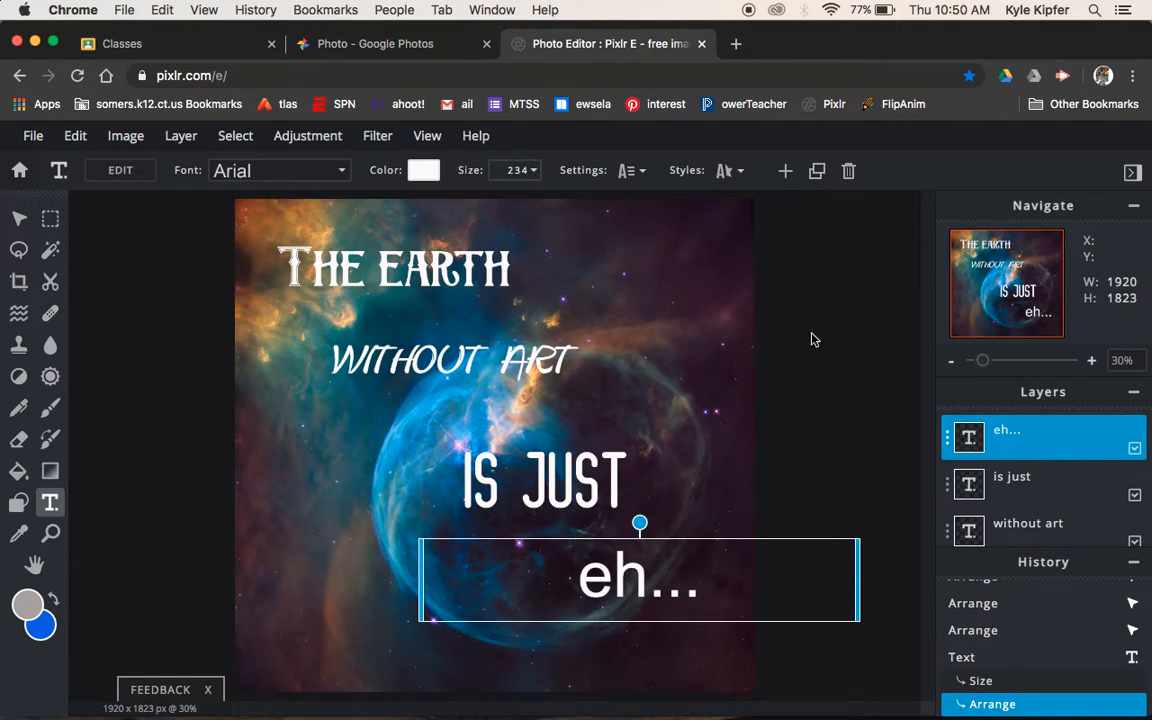
left_click(866, 353)
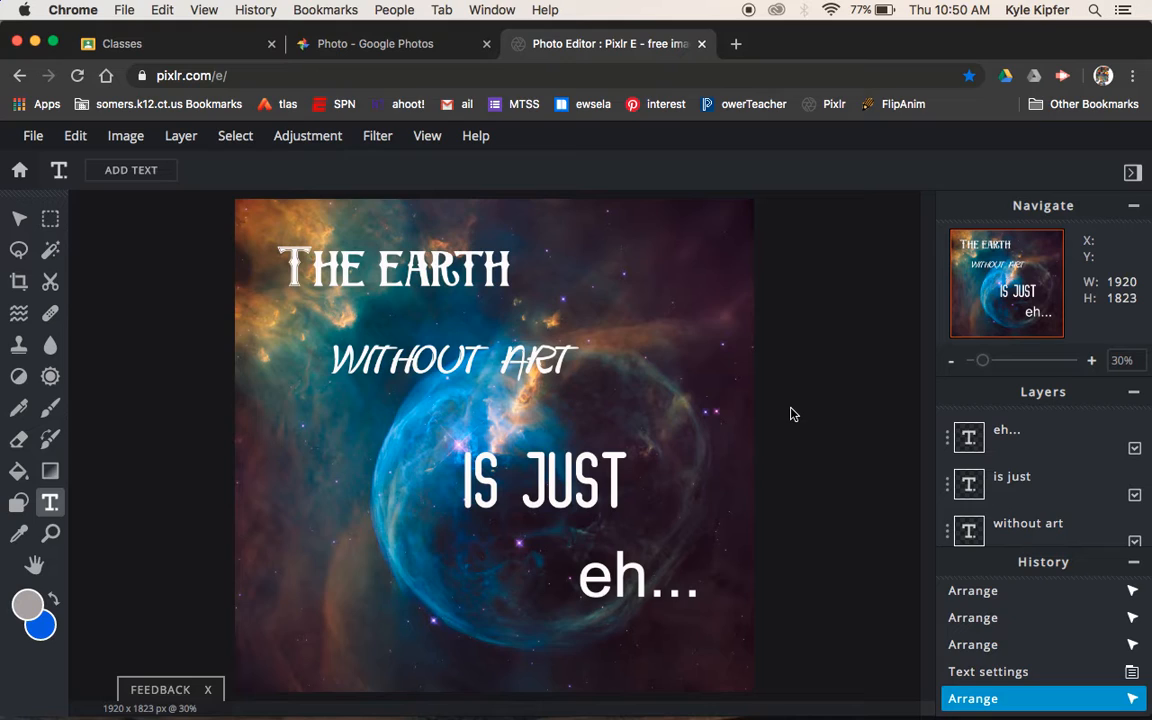
Rasterize the "The earth" text layer
scroll(1055, 521, "down", 3)
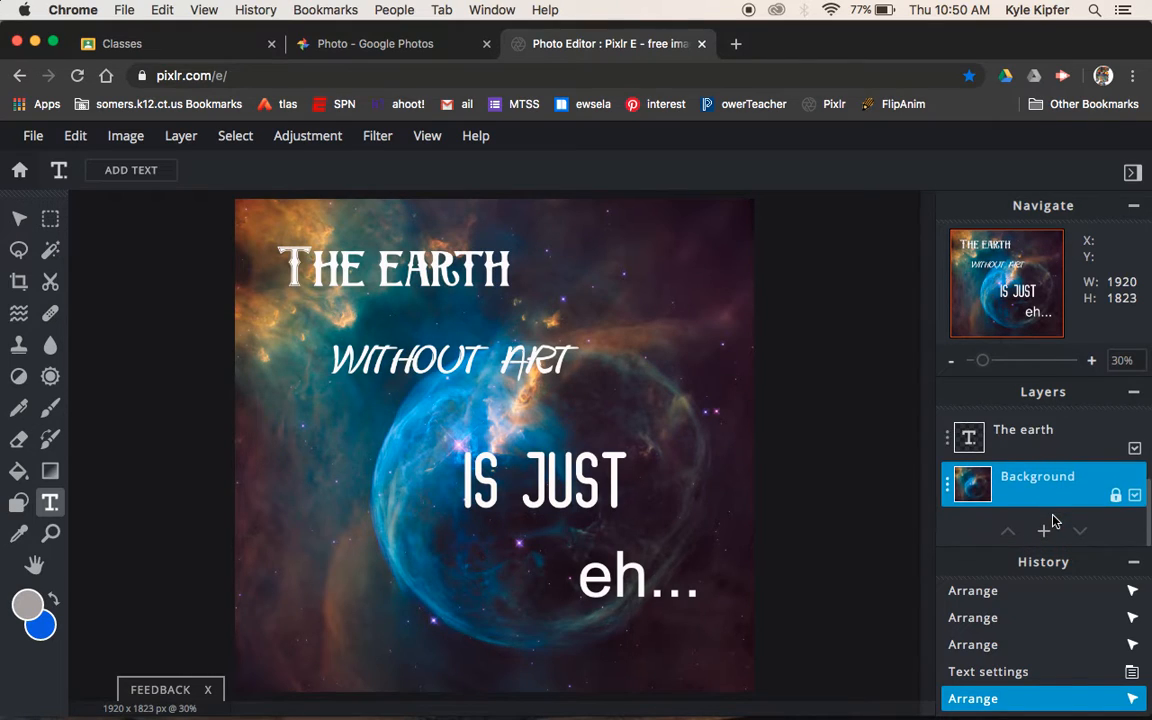
scroll(1053, 520, "up", 3)
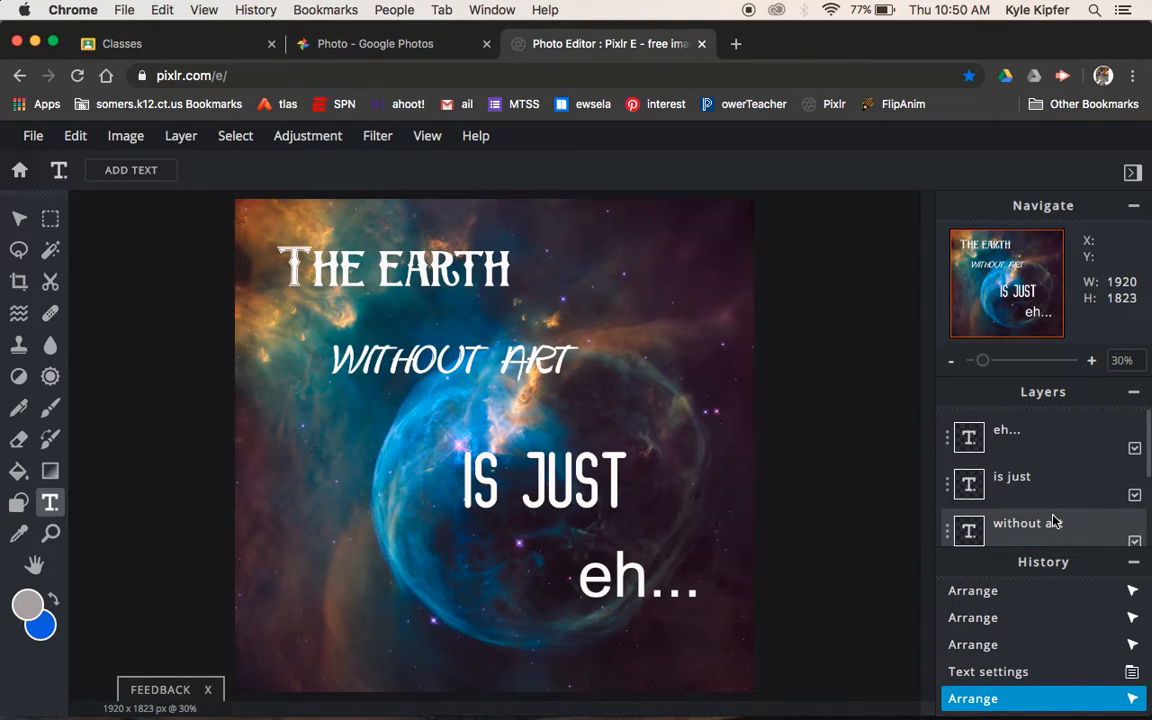
left_click(443, 283)
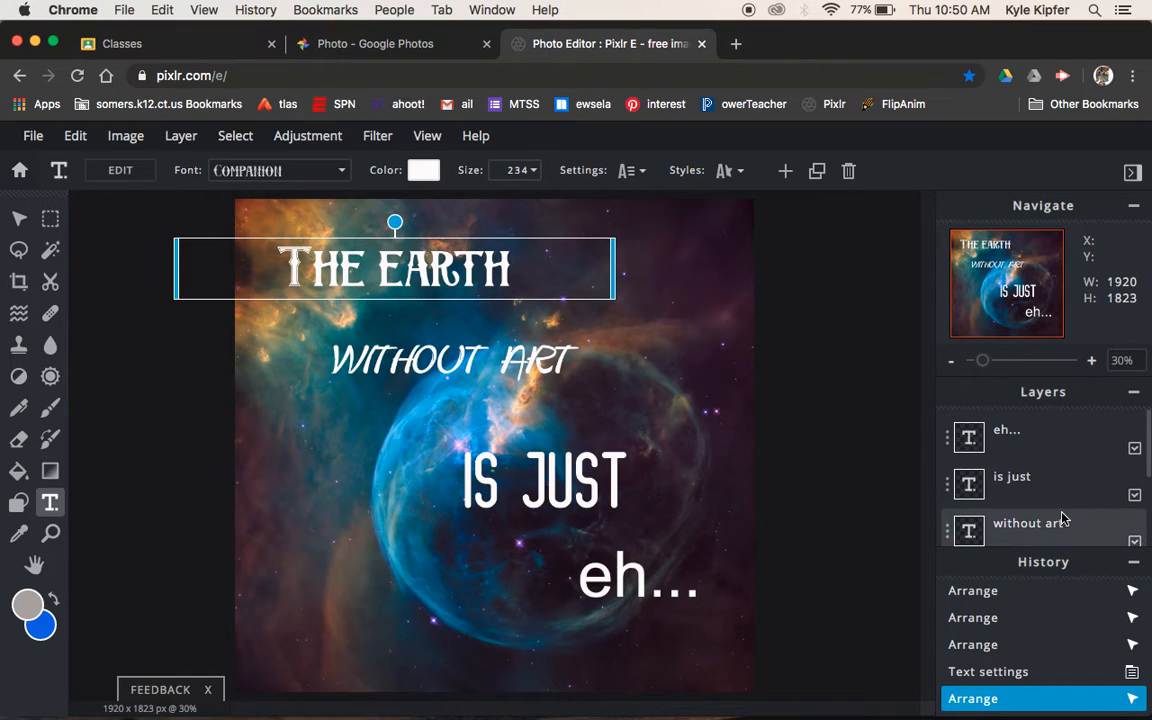
scroll(1046, 478, "down", 2)
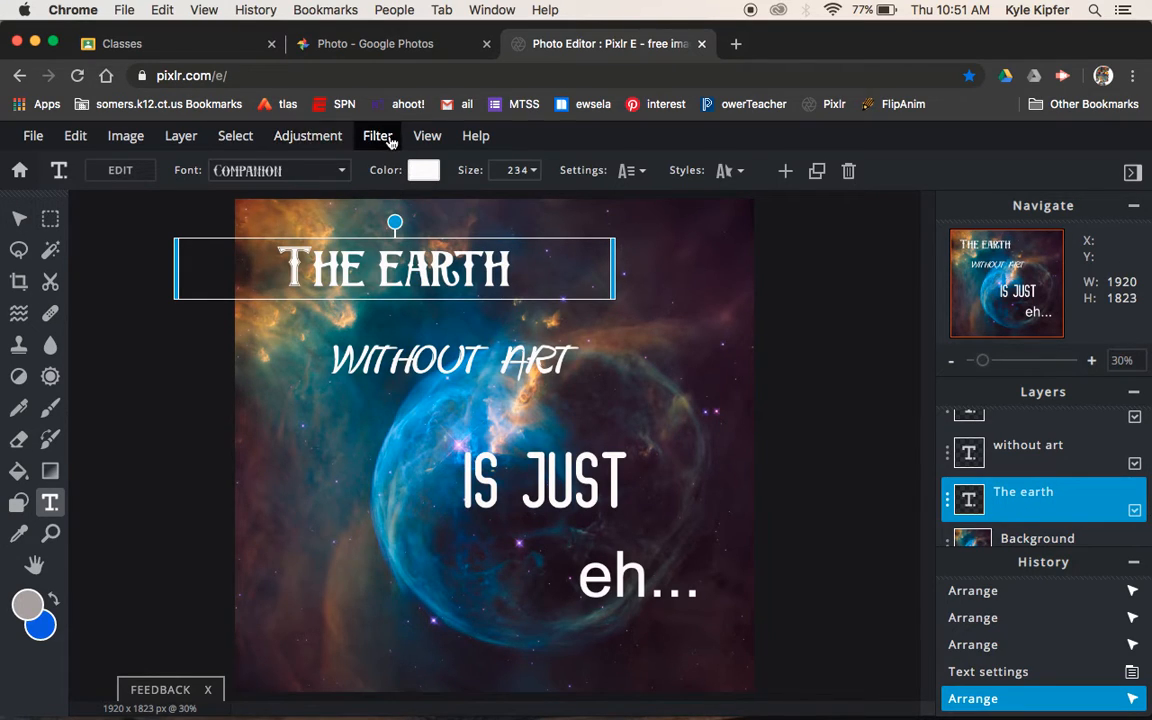
left_click(121, 146)
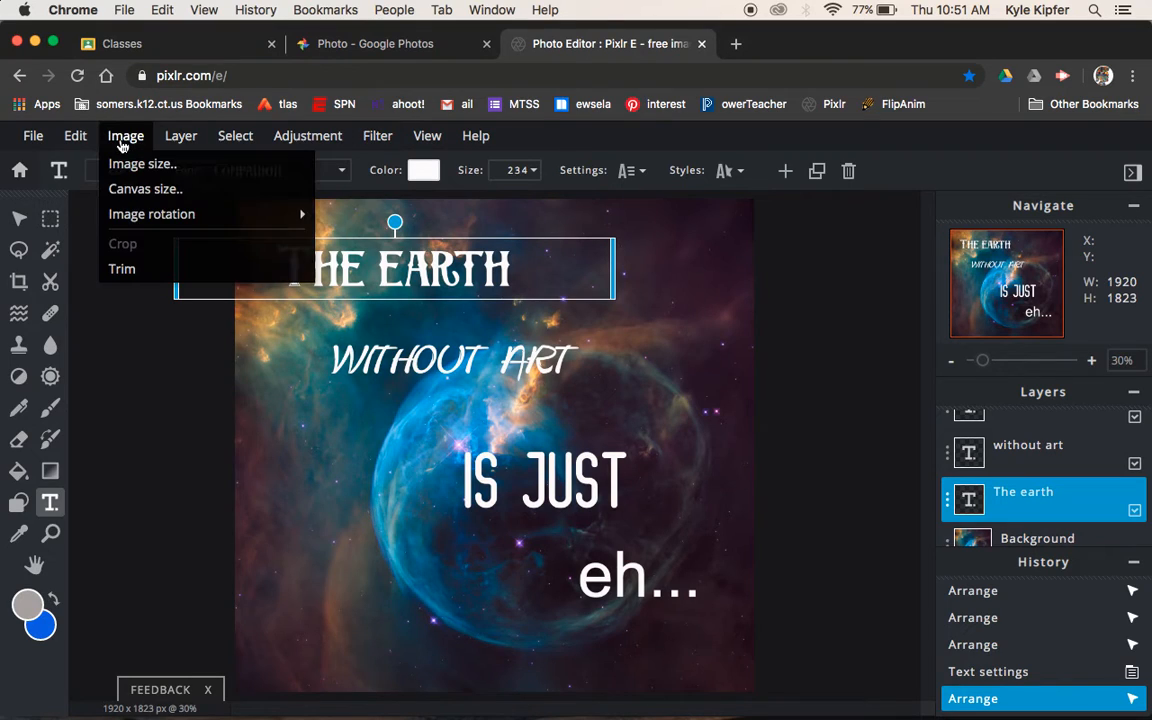
mouse_move(177, 143)
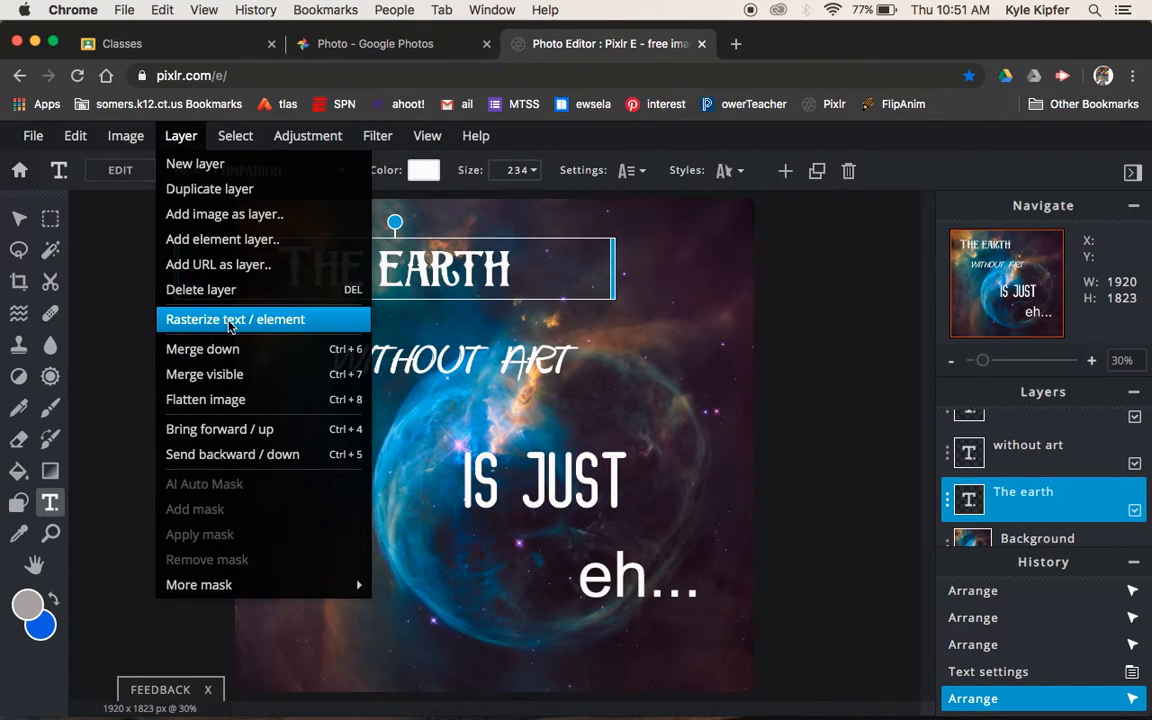
left_click(229, 320)
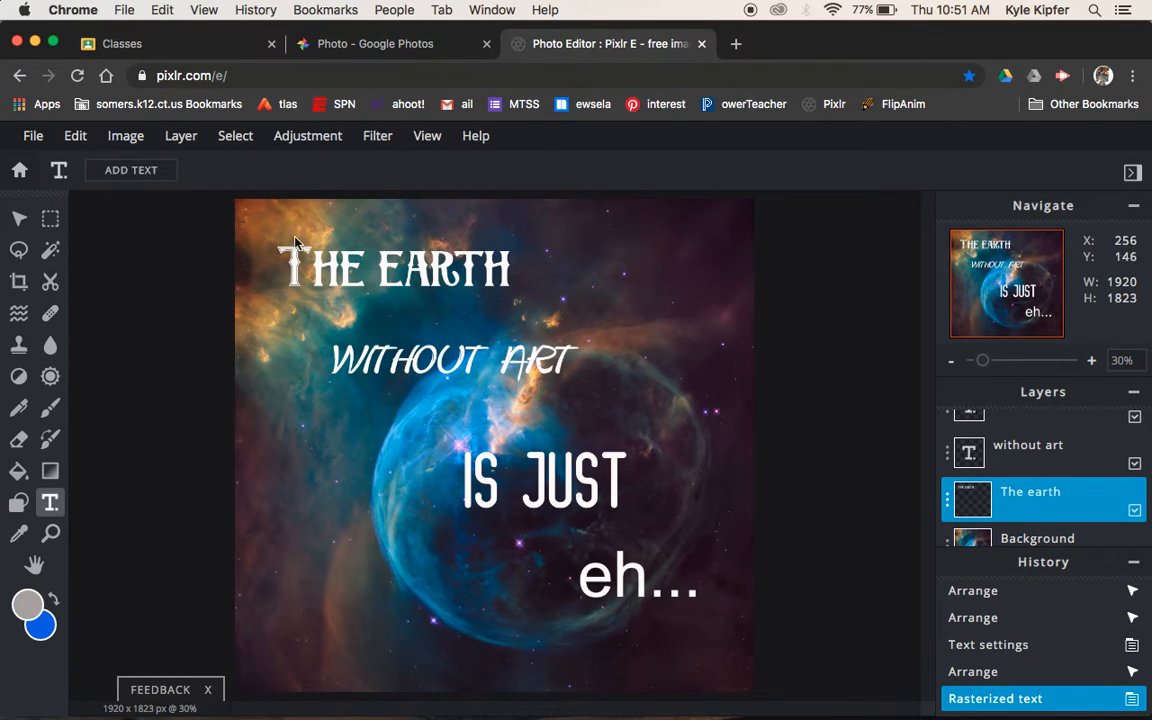
Apply a black drop shadow to "The earth" with opacity 53, blur 7, offset x -25 and offset y 29 px
left_click(380, 139)
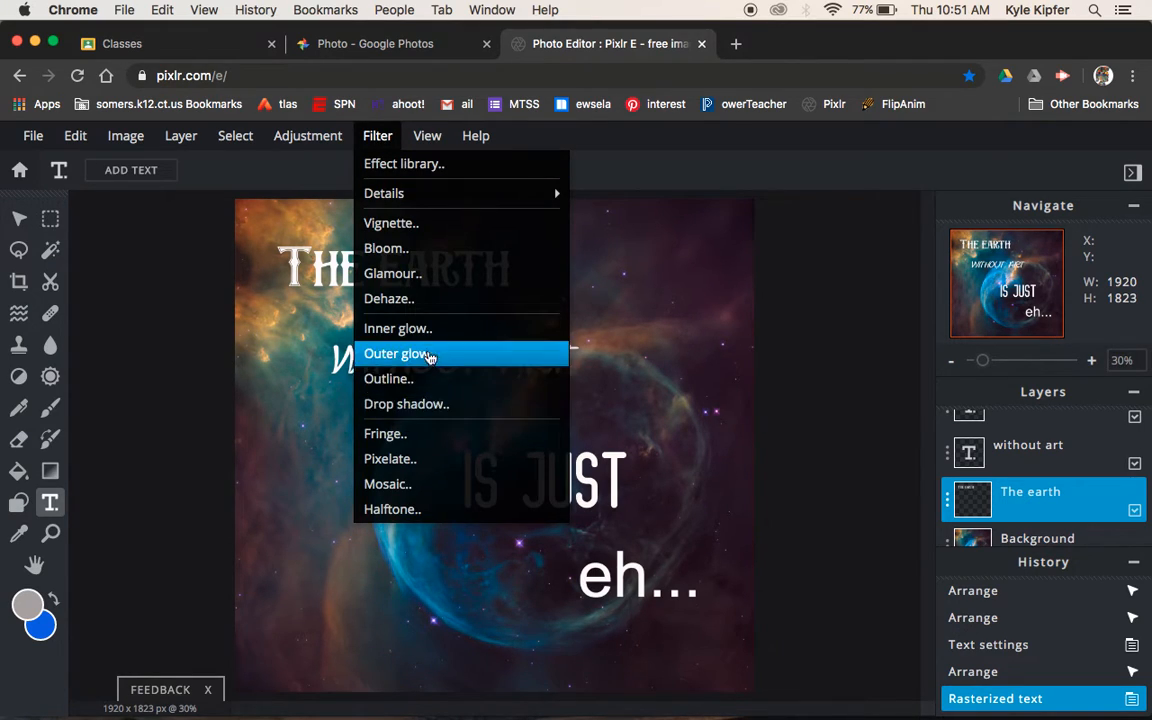
left_click(425, 403)
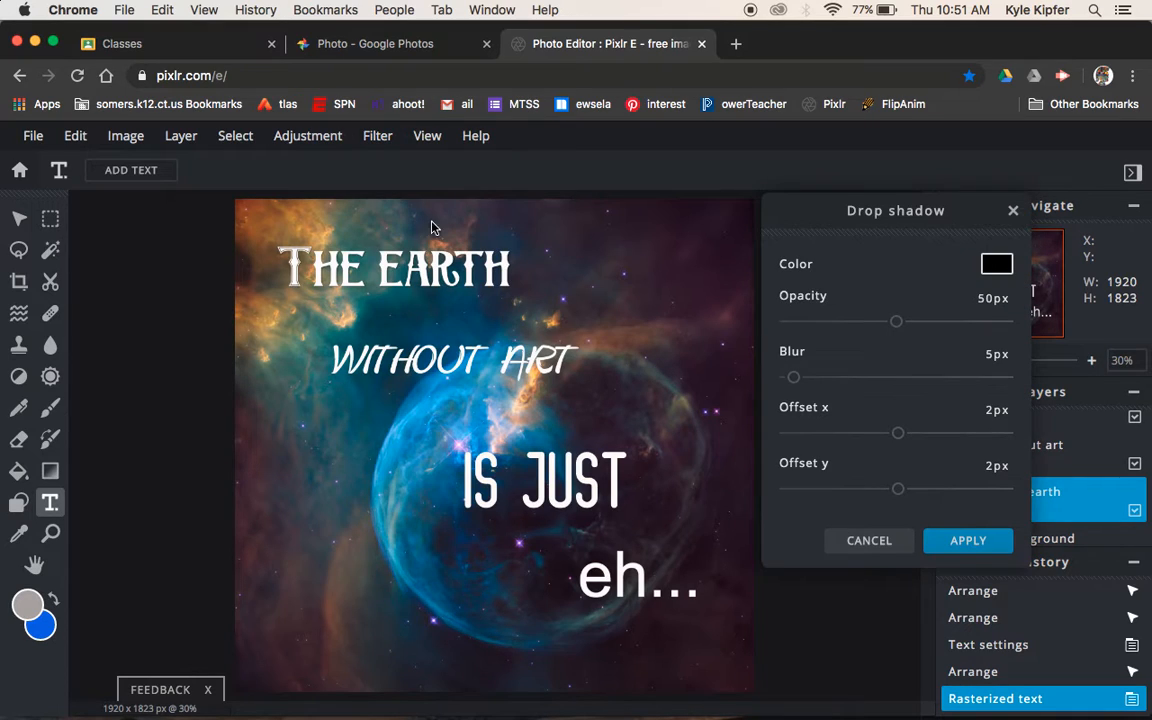
left_click_drag(897, 490, 928, 489)
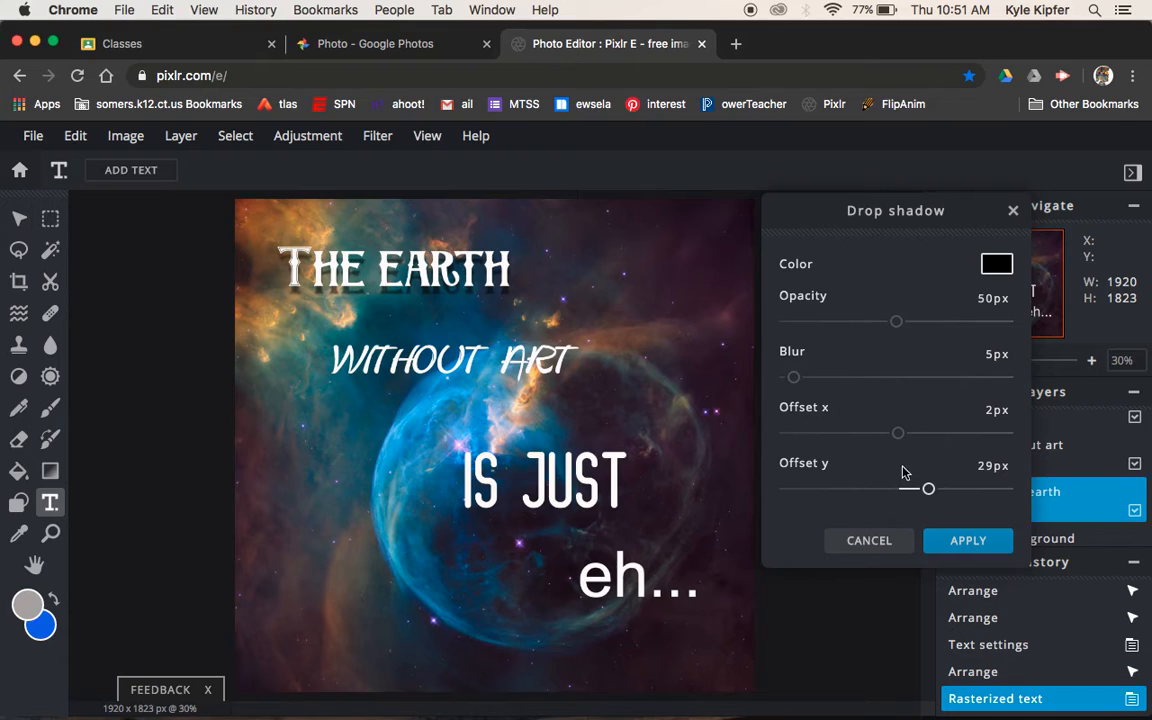
left_click_drag(899, 440, 870, 440)
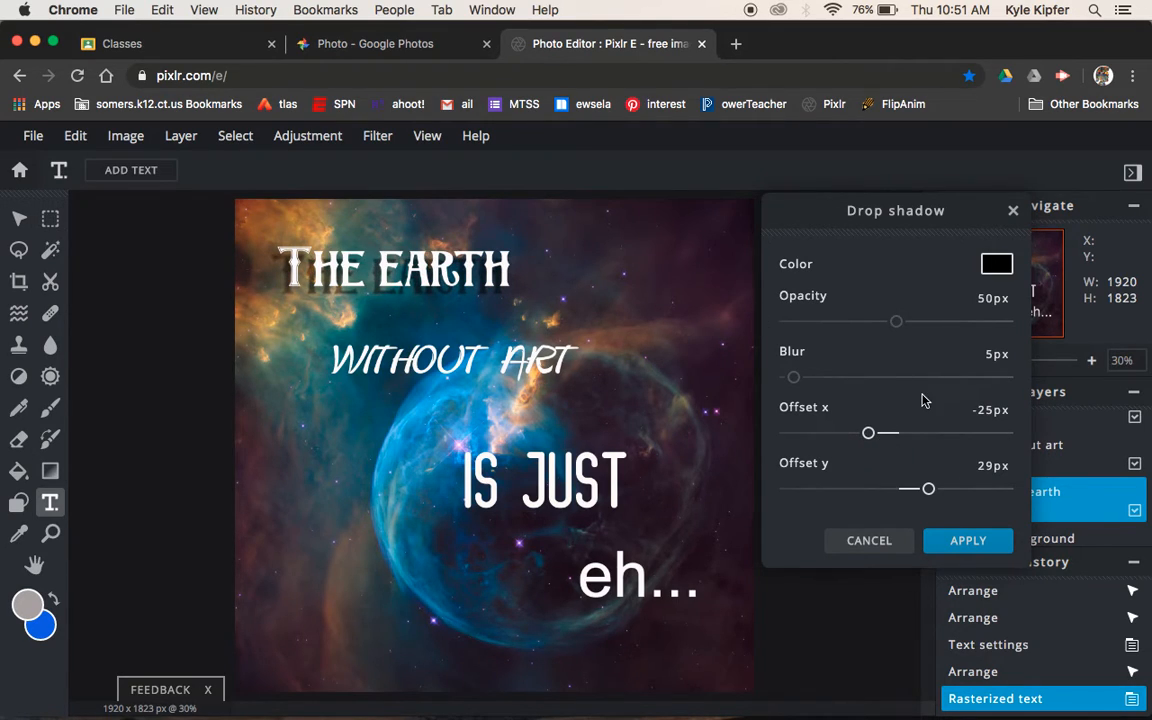
mouse_move(898, 328)
left_mouse_down()
mouse_move(967, 325)
mouse_move(903, 336)
left_mouse_up()
mouse_move(795, 377)
left_mouse_down()
mouse_move(836, 378)
mouse_move(796, 378)
left_mouse_up()
left_click(988, 540)
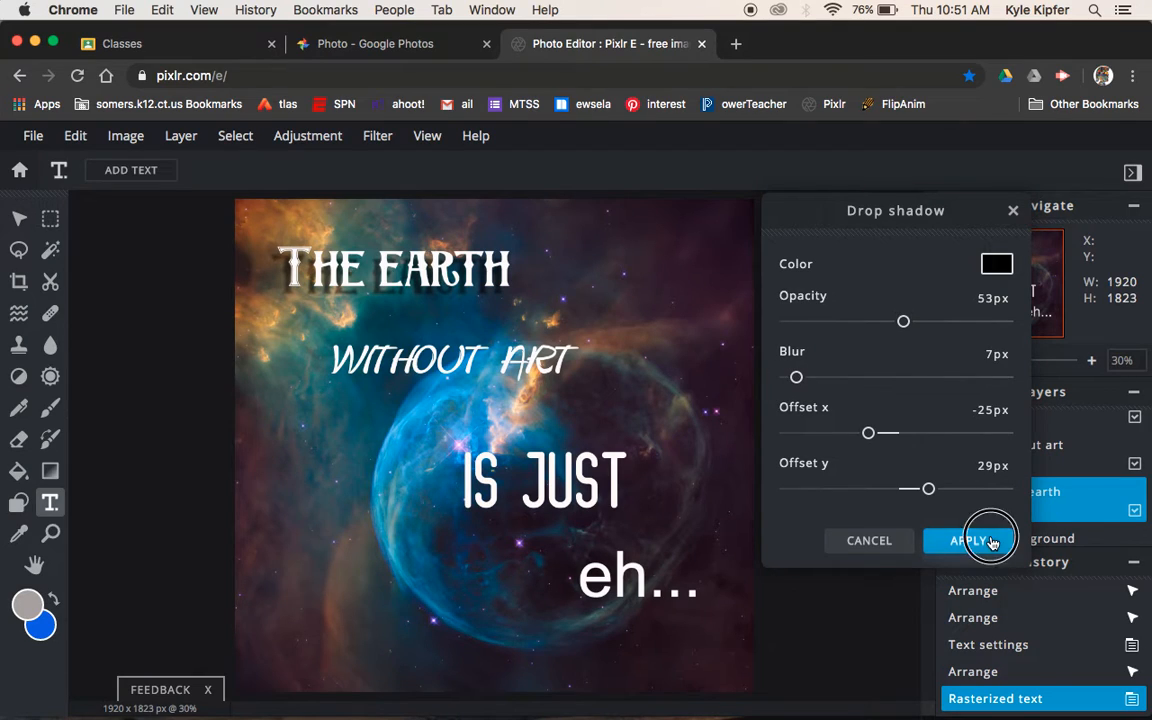
Rasterize the "without art" text layer
left_click(453, 371)
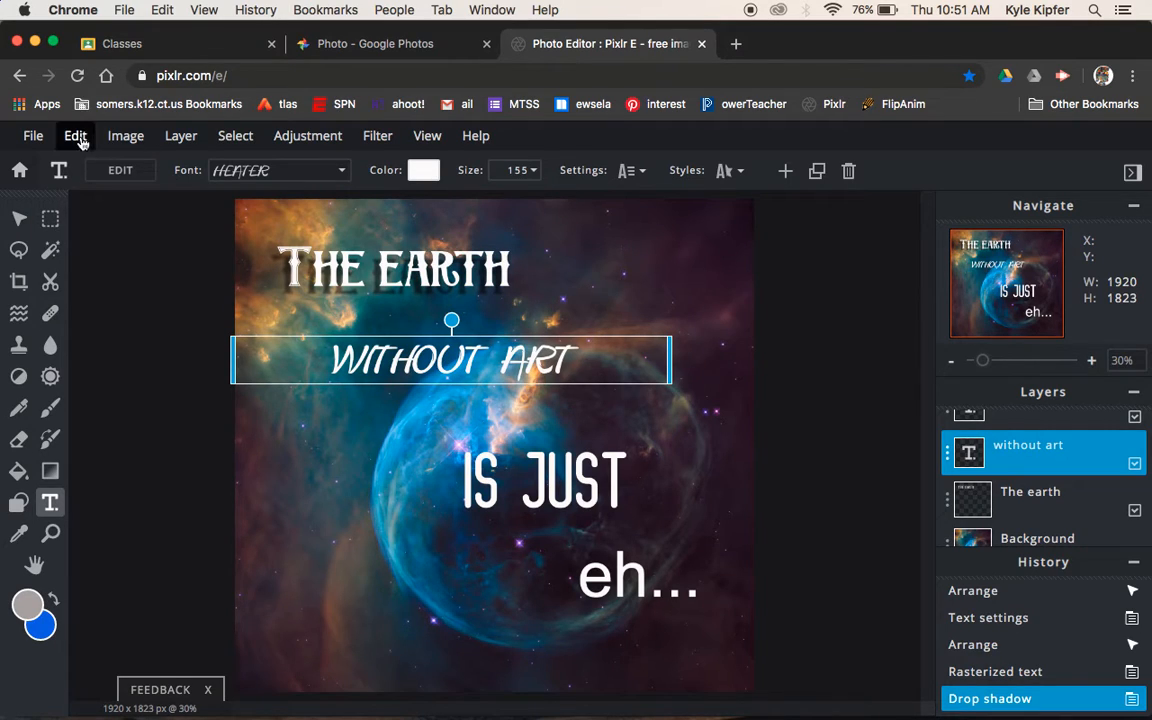
left_click(129, 141)
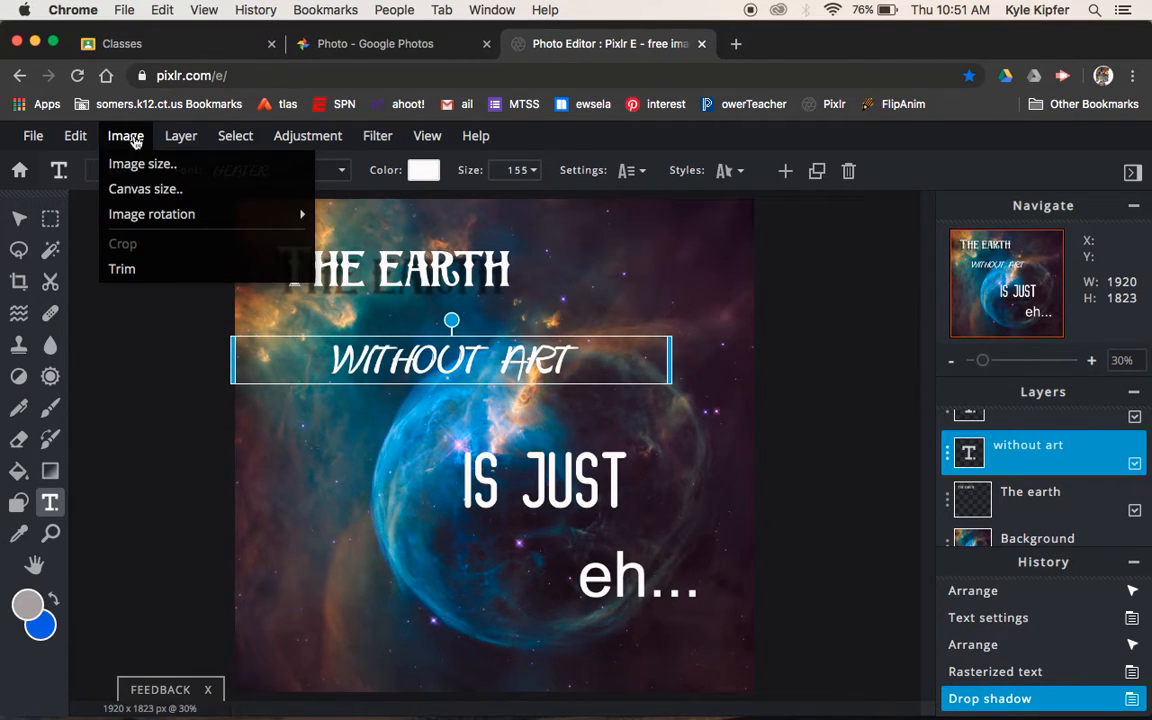
left_click(214, 316)
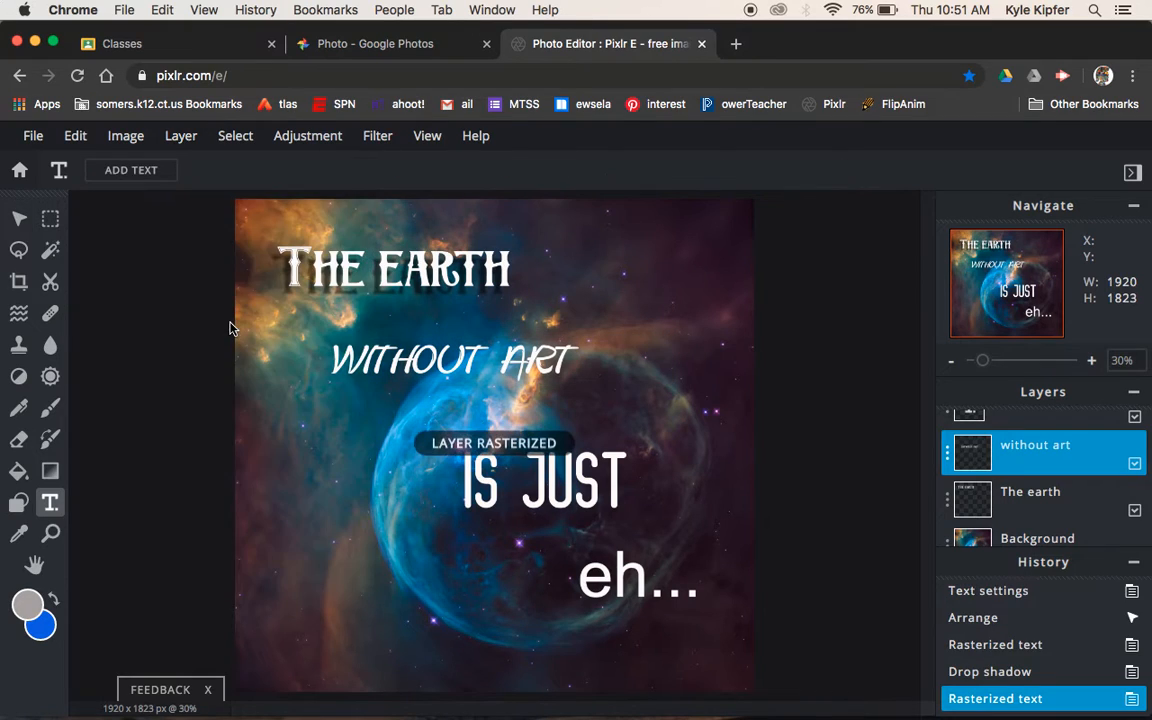
Apply a black drop shadow to "without art" with offset x -26 and offset y 24 px, keeping opacity 50 and blur 5
left_click(369, 146)
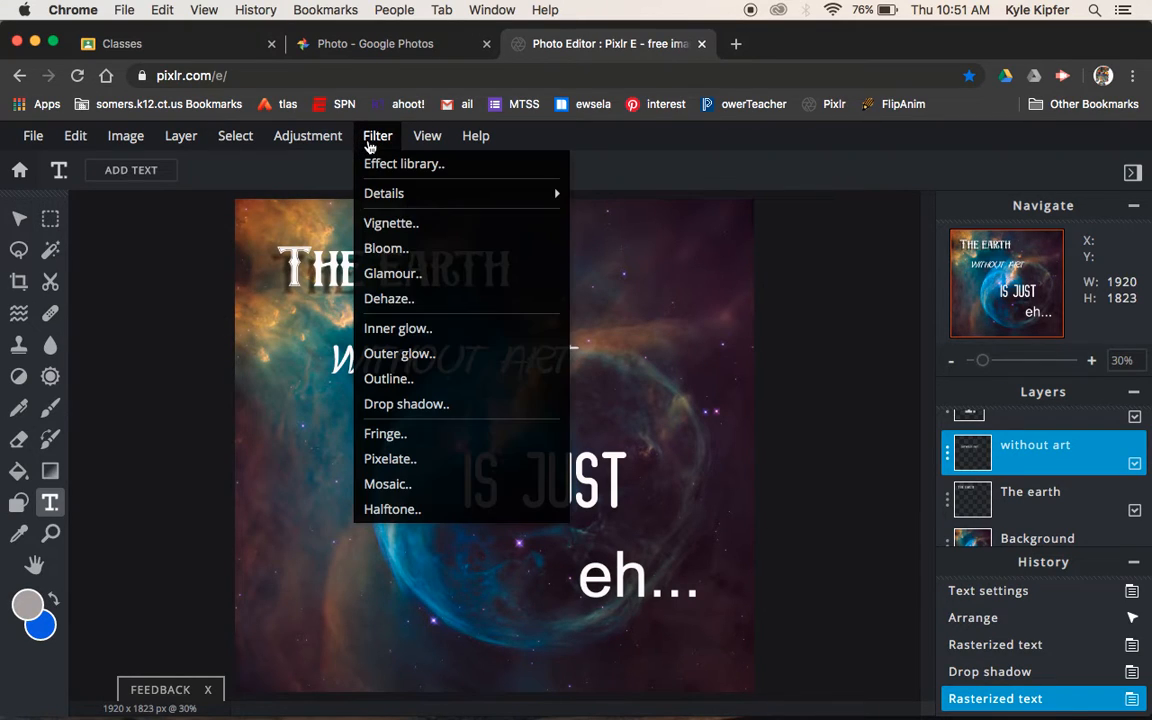
left_click(411, 404)
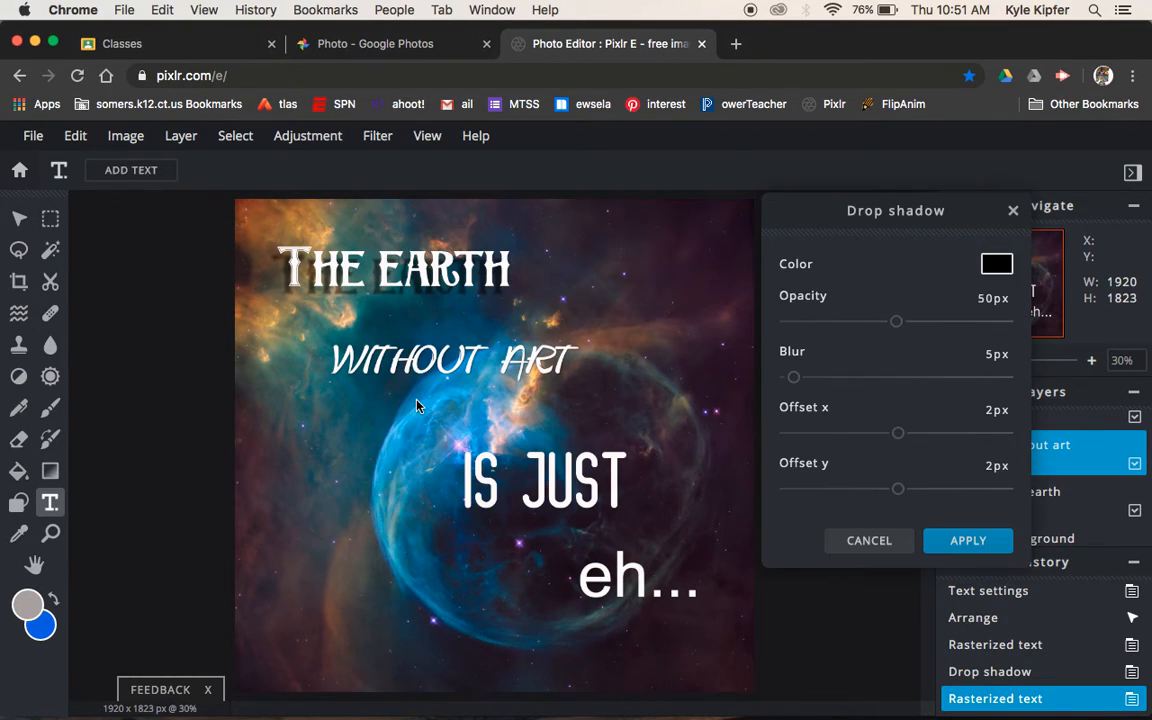
left_click_drag(898, 497, 920, 488)
left_click_drag(901, 433, 866, 435)
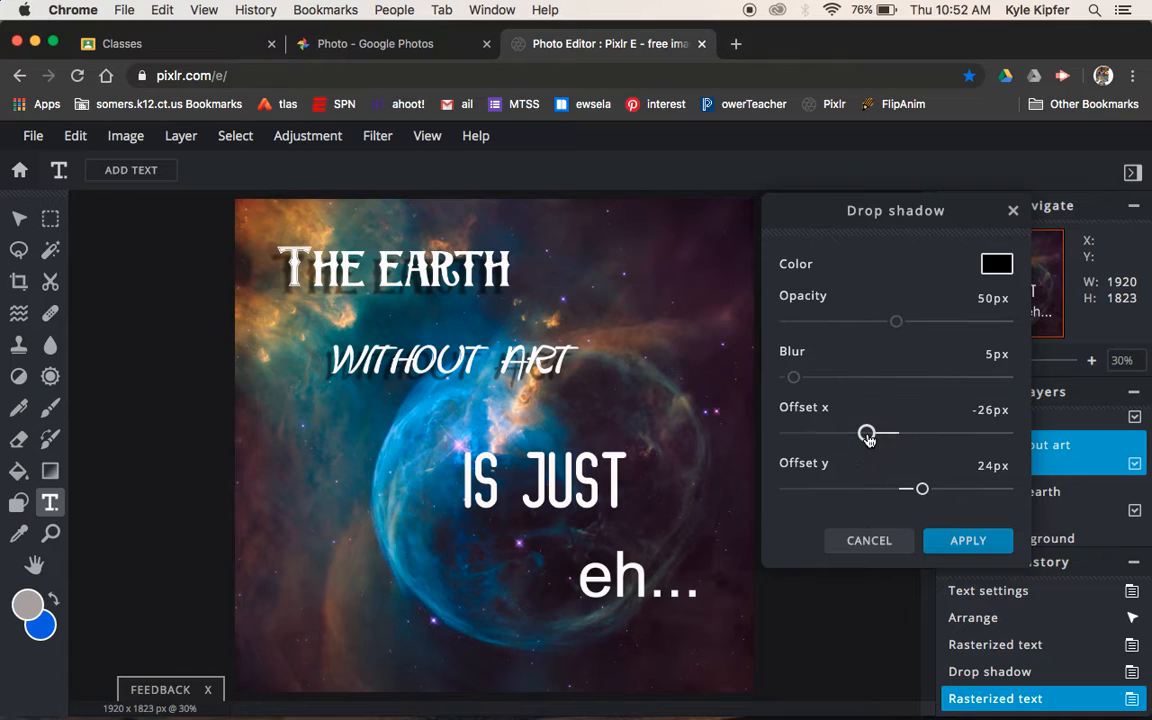
left_click(985, 543)
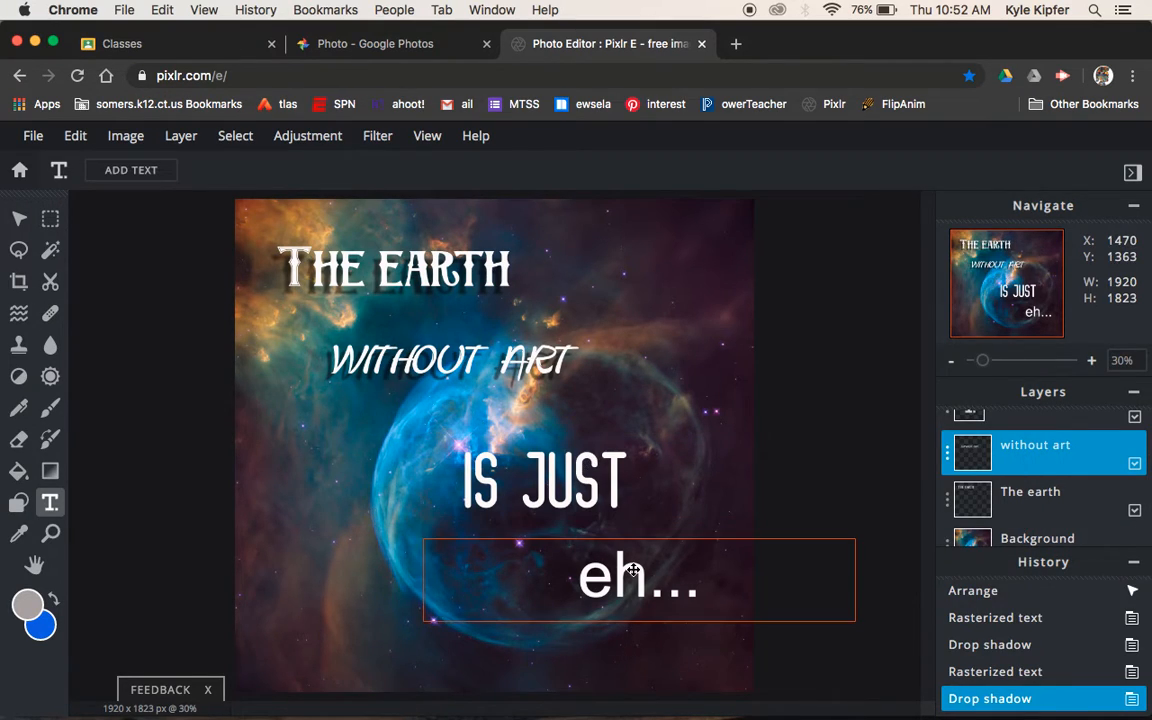
Rasterize the "is just" text layer
left_click(512, 436)
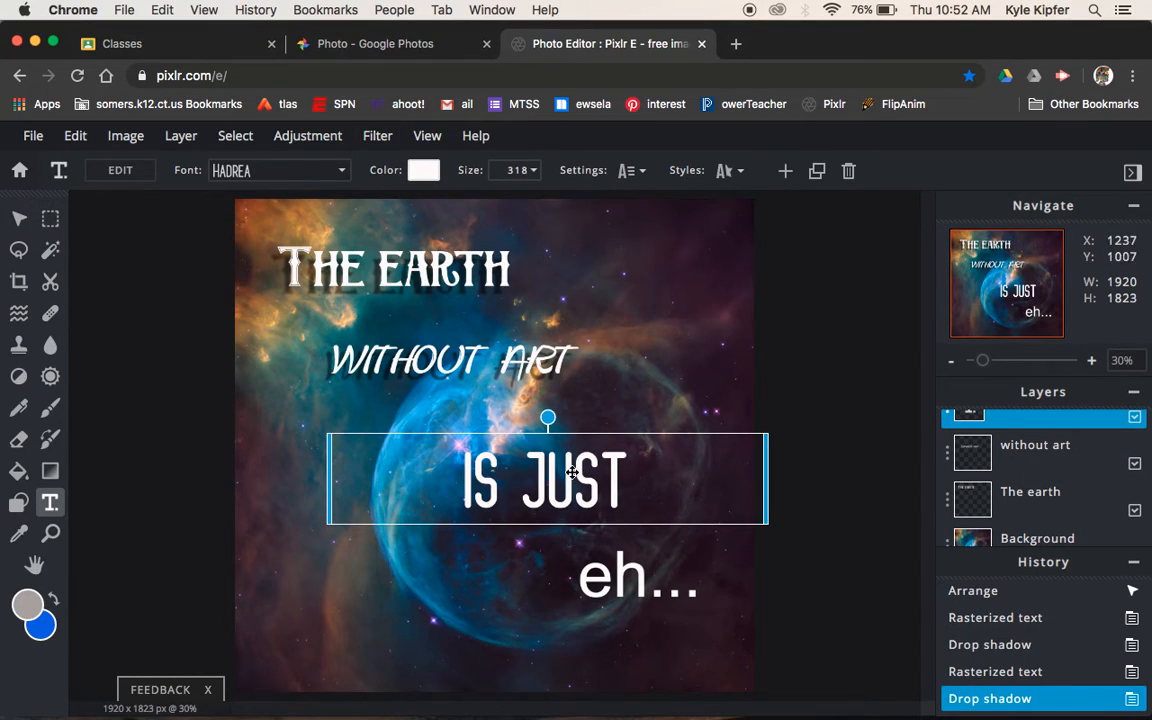
left_click(384, 140)
scroll(1027, 468, "up", 1)
scroll(1027, 468, "up", 1)
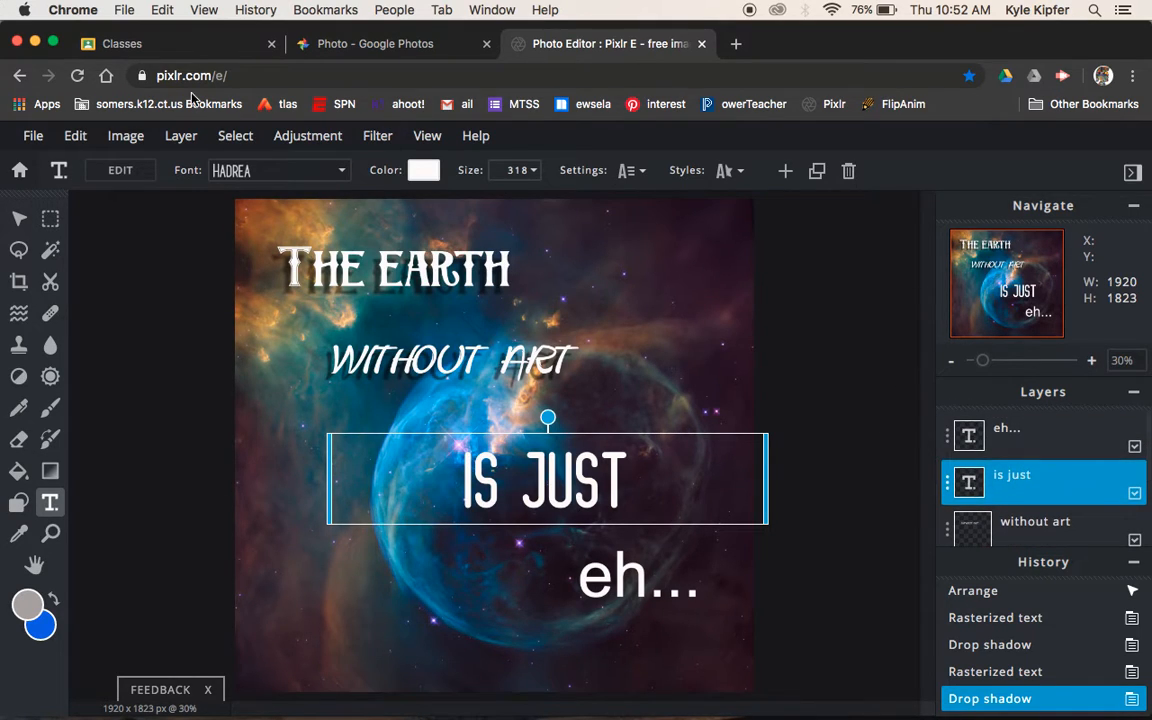
left_click(181, 138)
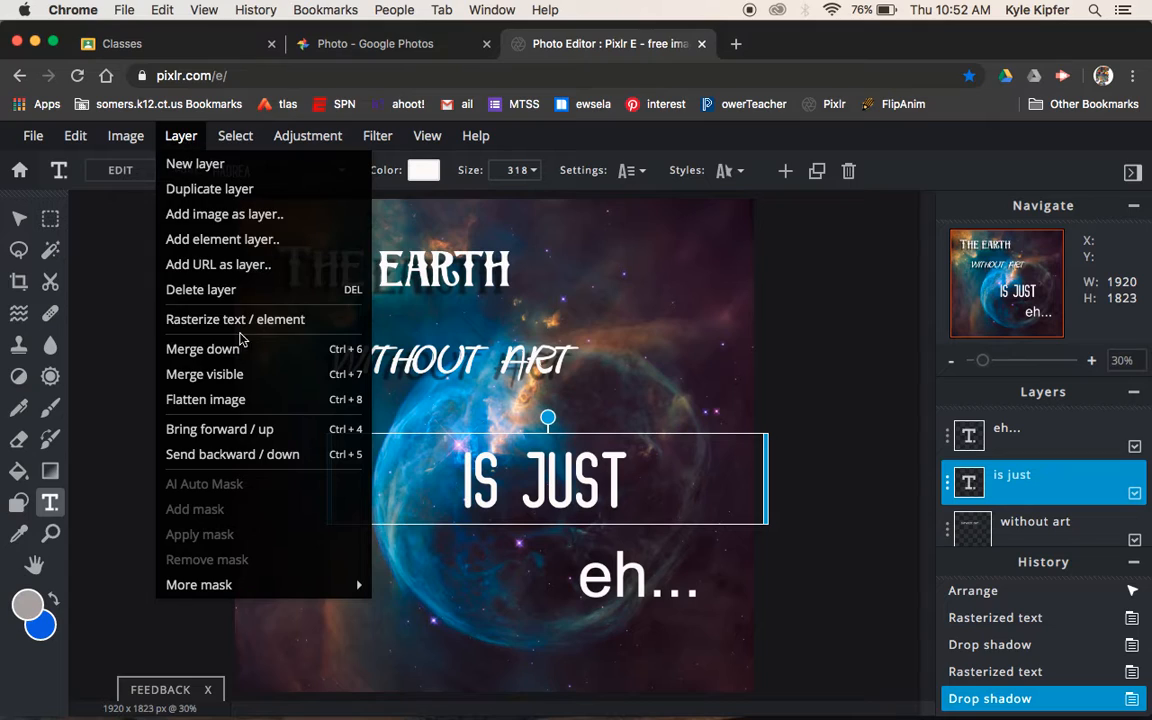
left_click(222, 319)
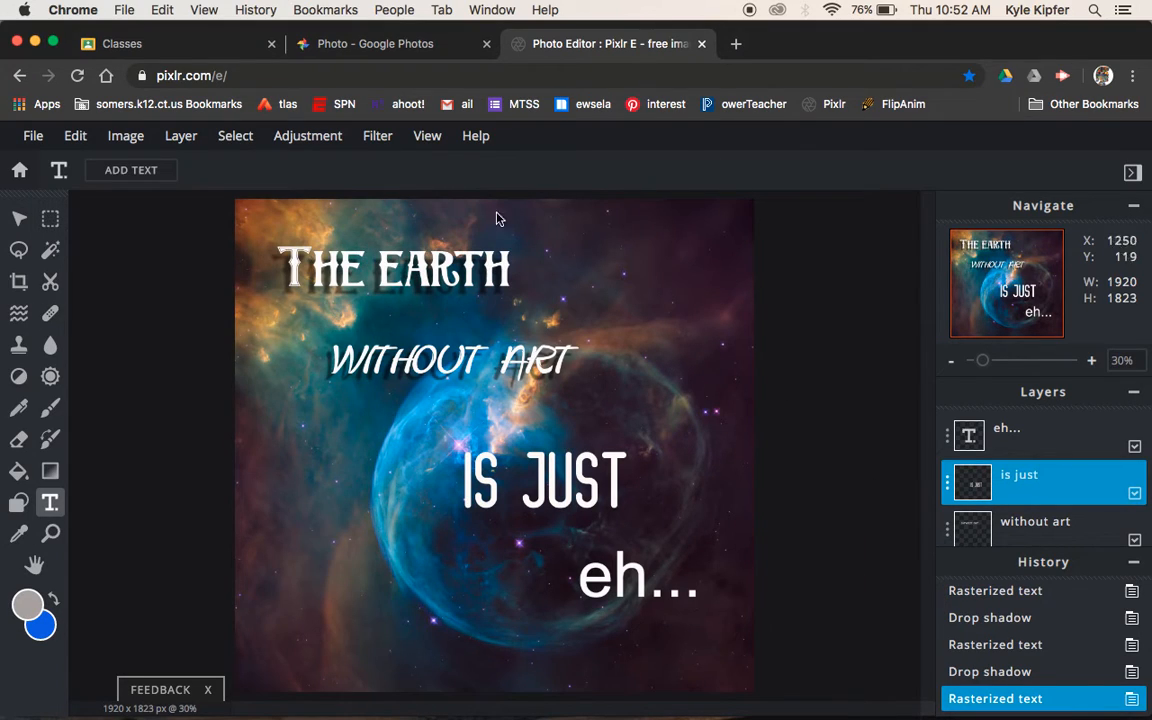
Apply a white outer glow to "is just" with size 25 px, feather 71% and opacity 28%
left_click(380, 138)
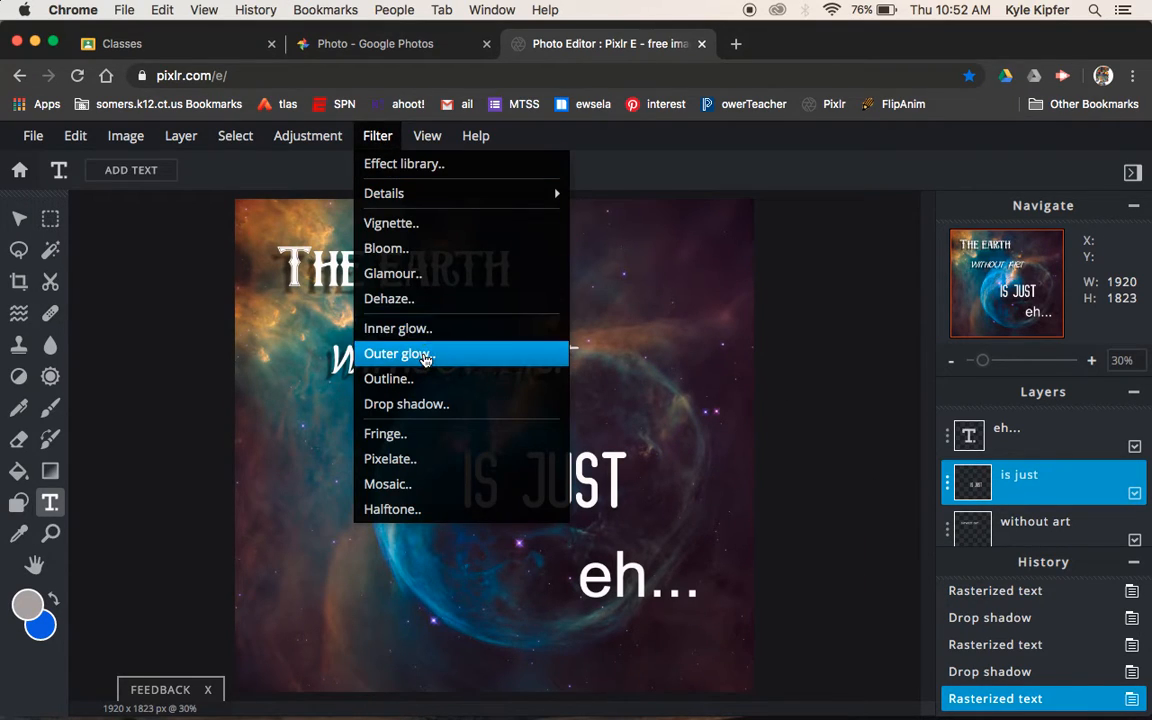
left_click(425, 359)
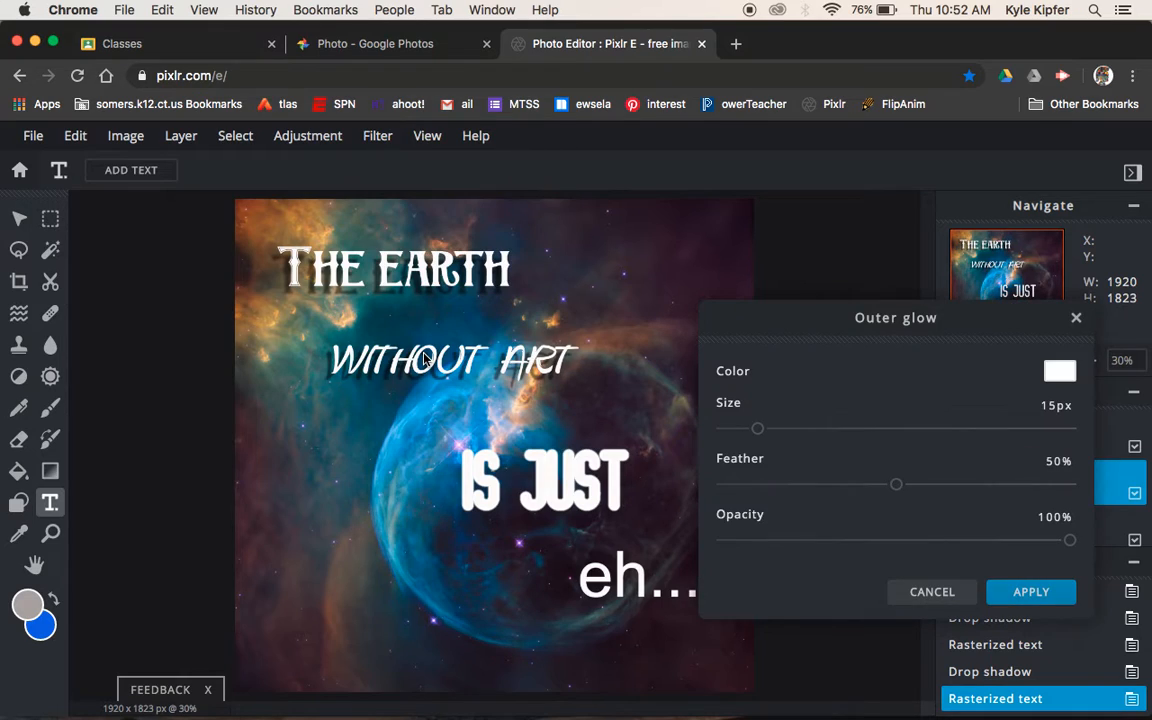
left_click_drag(1069, 540, 822, 553)
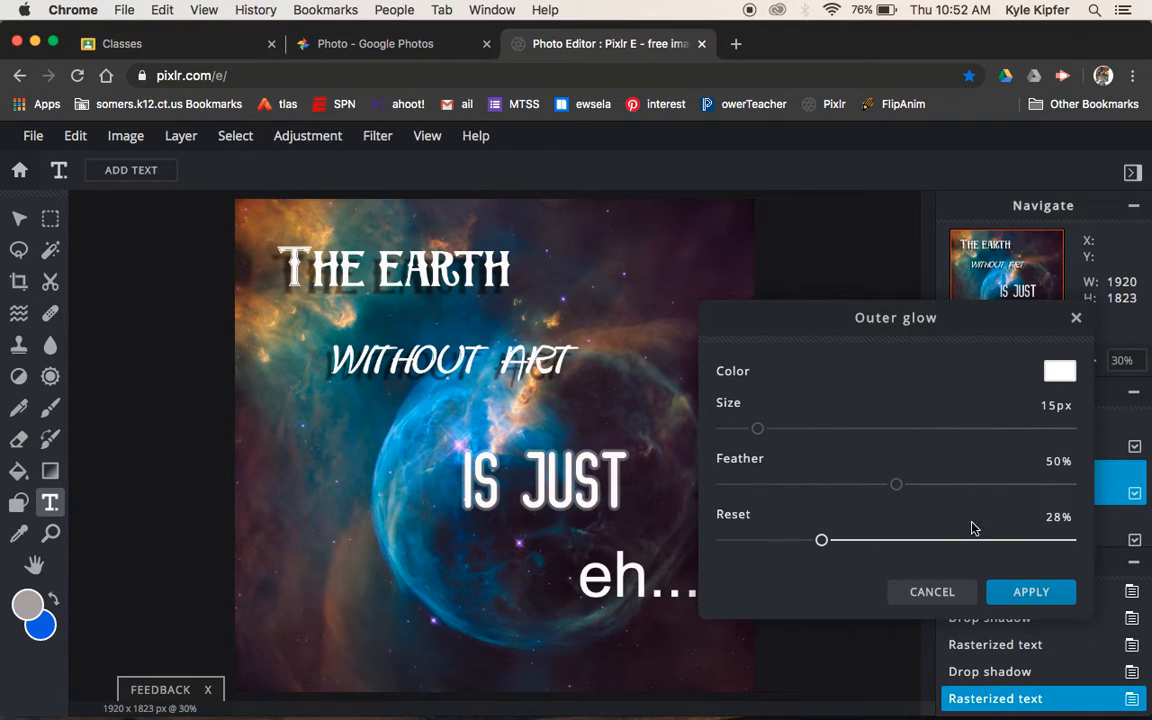
left_click_drag(896, 487, 970, 495)
left_click_drag(760, 428, 783, 432)
mouse_move(822, 541)
left_mouse_down()
mouse_move(872, 545)
mouse_move(823, 547)
left_mouse_up()
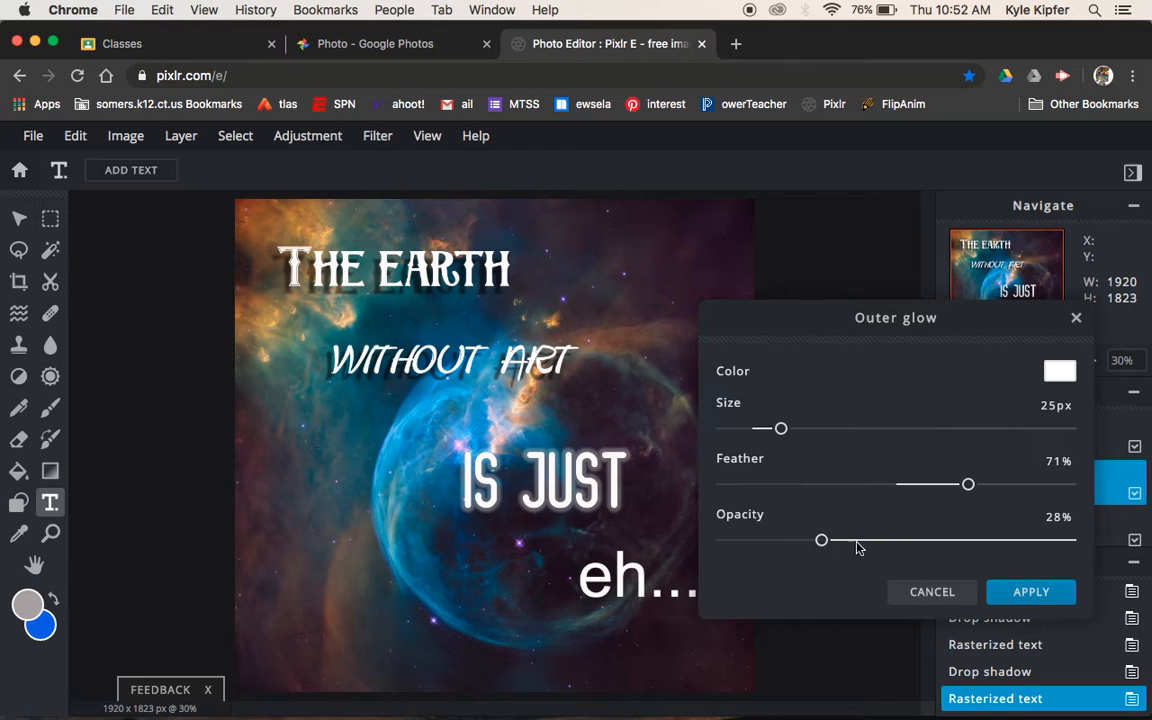
left_click(1031, 595)
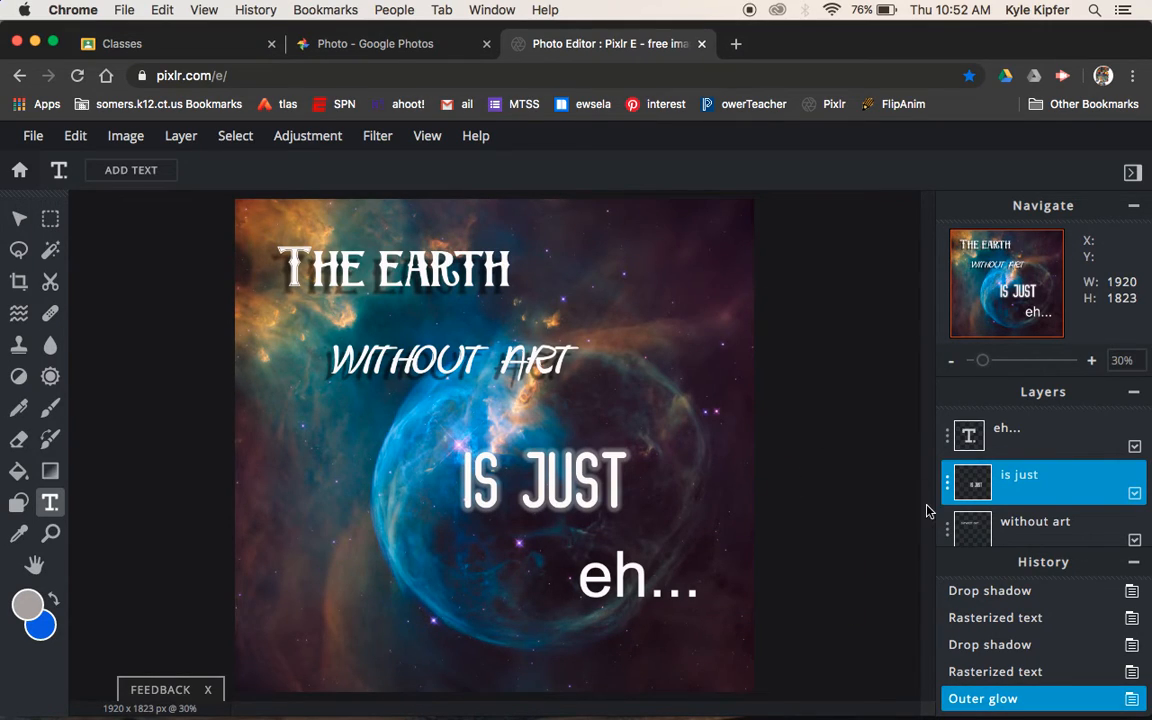
Hide the "The earth", "without art", "is just" and "eh..." layers so that only the background shows
scroll(1111, 498, "down", 3)
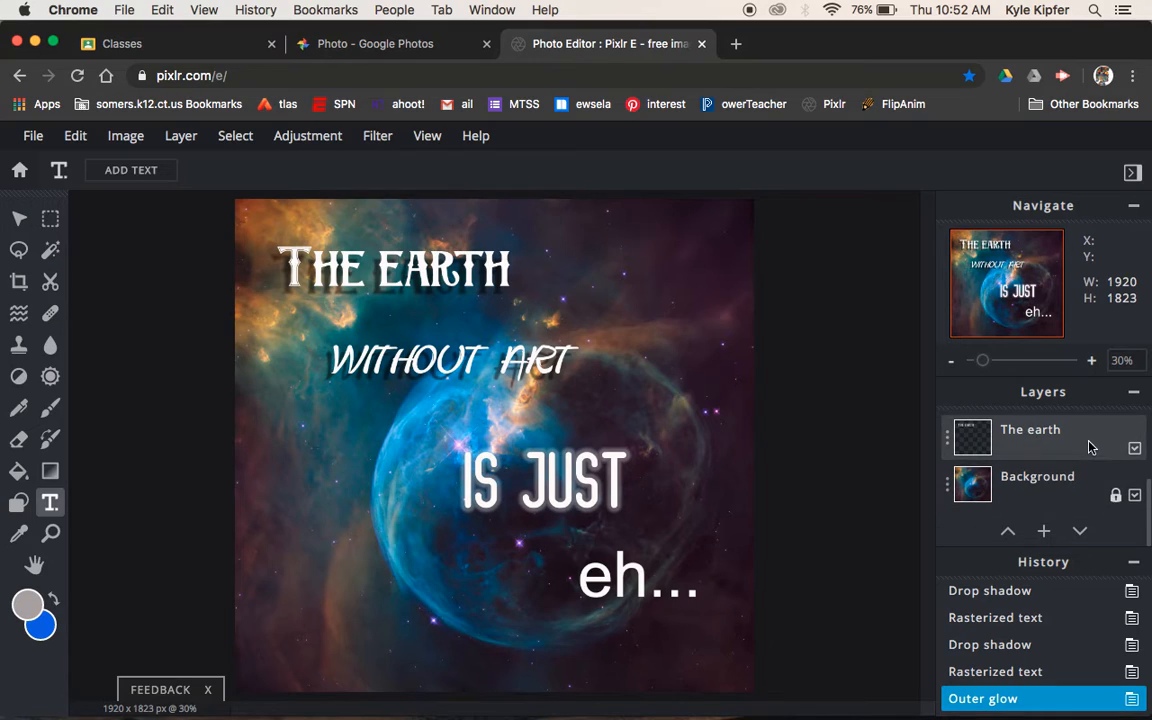
left_click(1135, 452)
scroll(1134, 470, "up", 2)
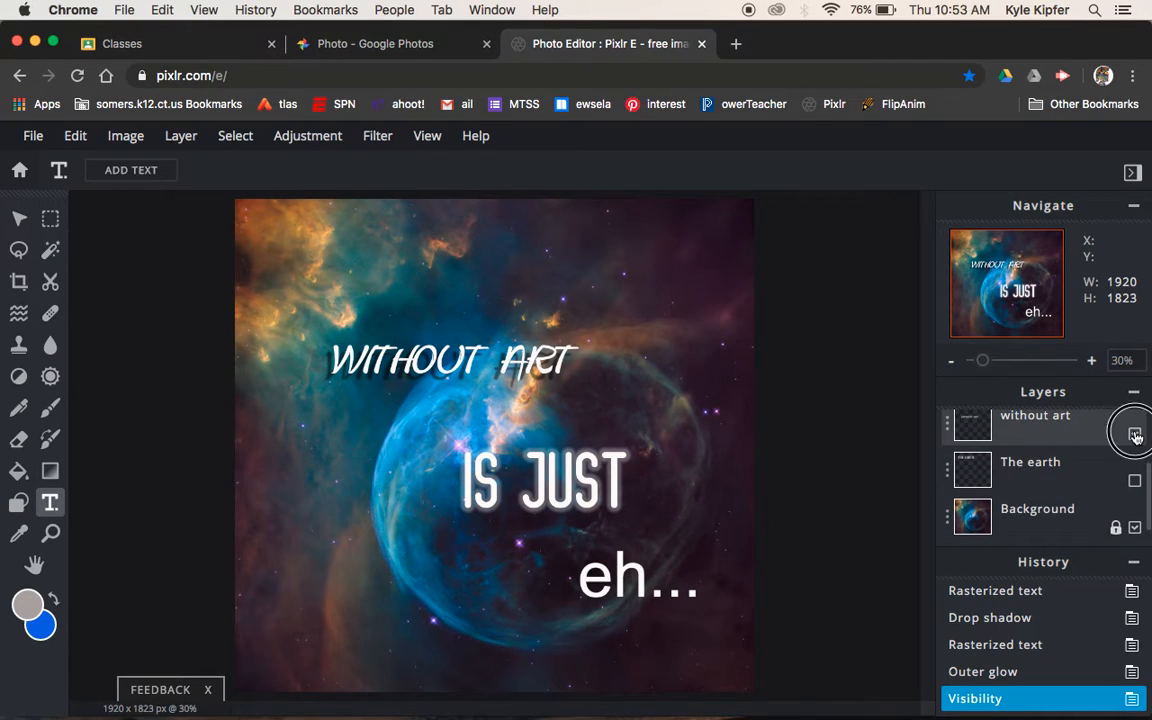
left_click(1135, 434)
scroll(1135, 434, "up", 1)
left_click(1134, 436)
scroll(1134, 436, "up", 2)
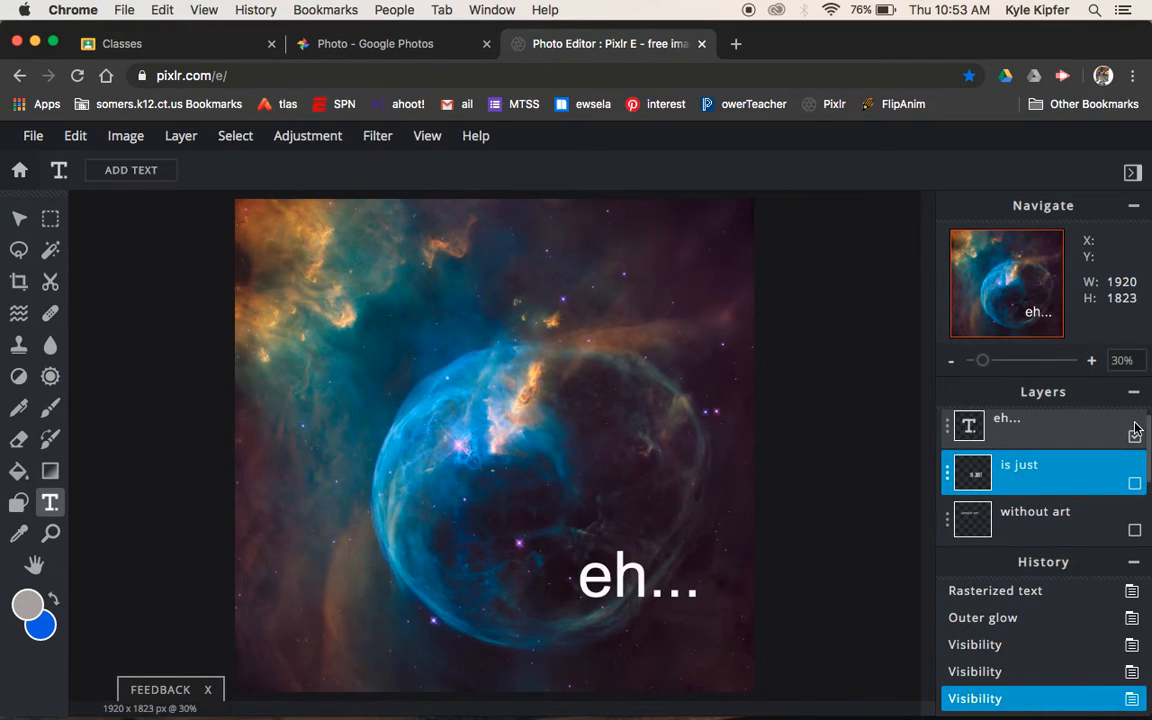
left_click(1135, 437)
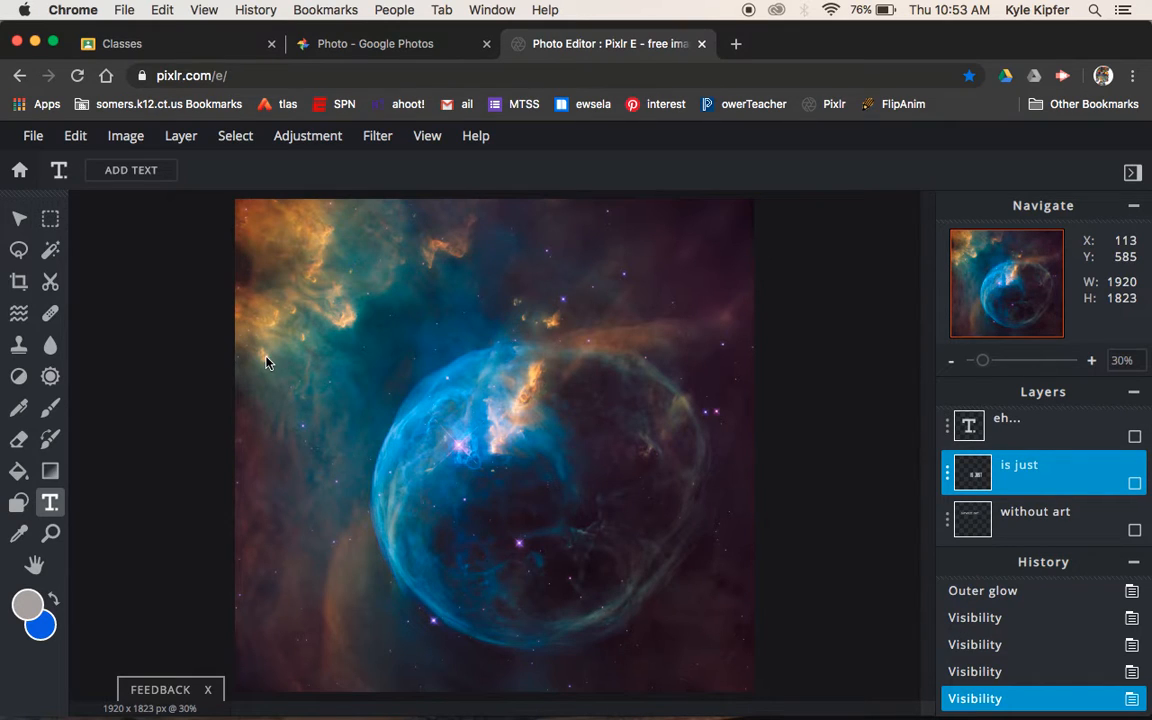
Download the background-only image as a JPG named quoteGIF1
left_click(30, 137)
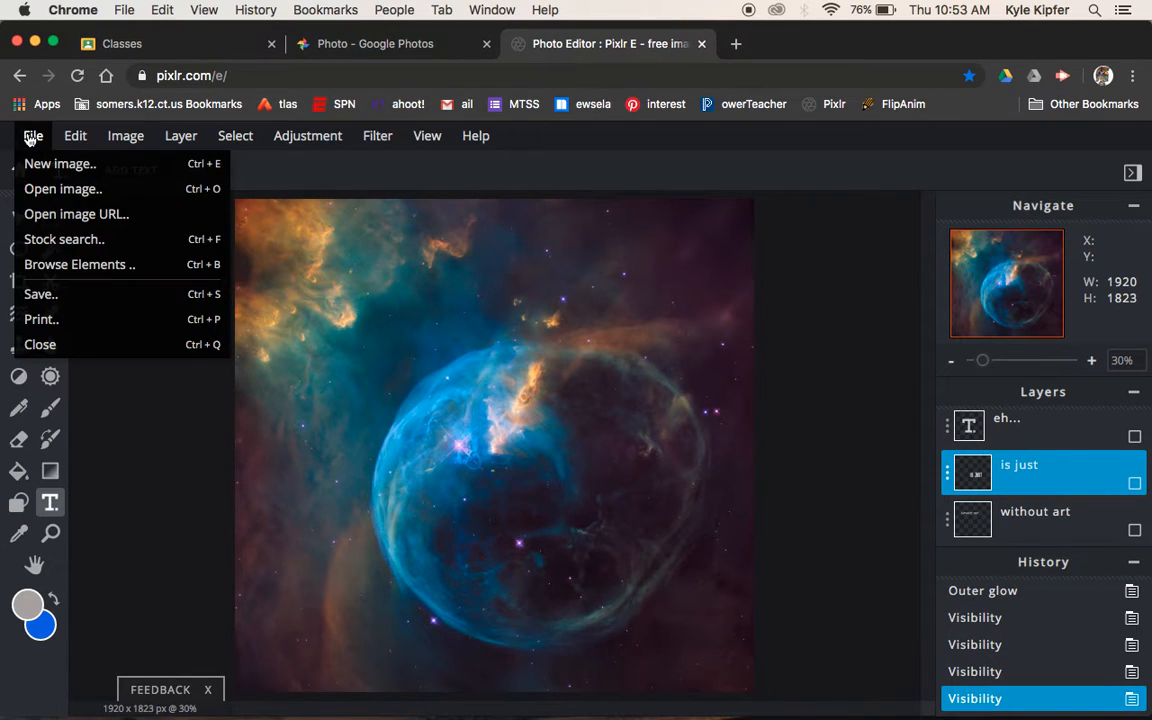
left_click(74, 294)
left_click_drag(899, 262, 691, 262)
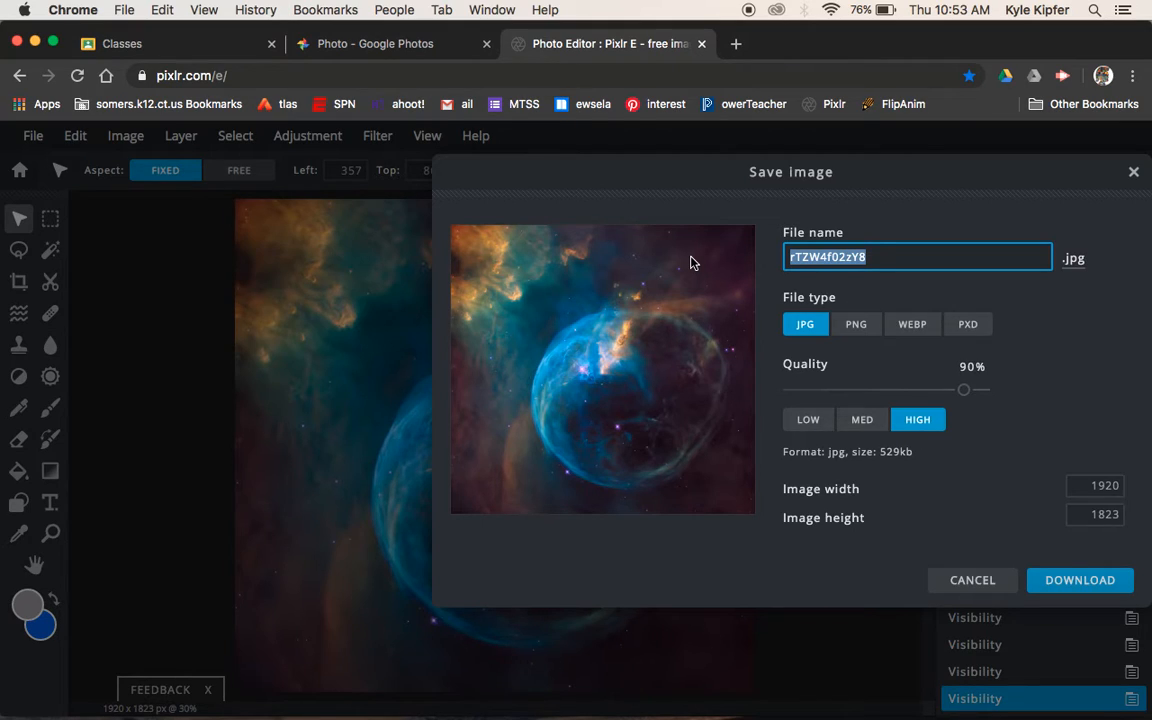
type("quoteGIF1")
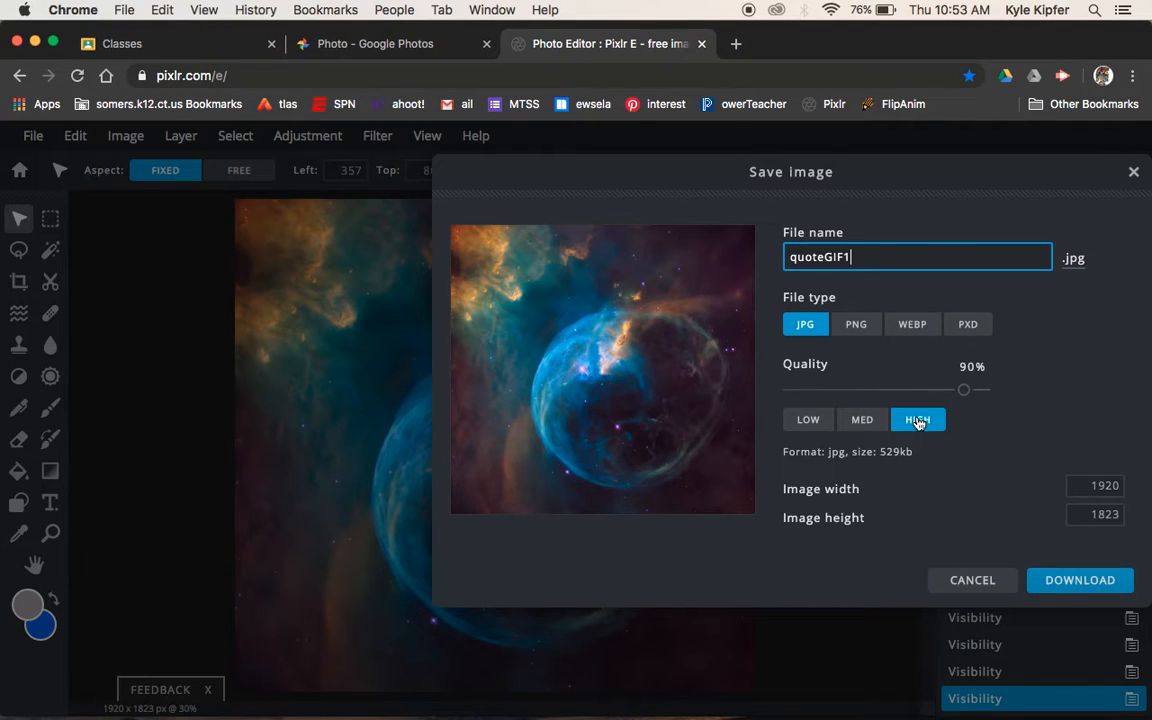
left_click(1085, 580)
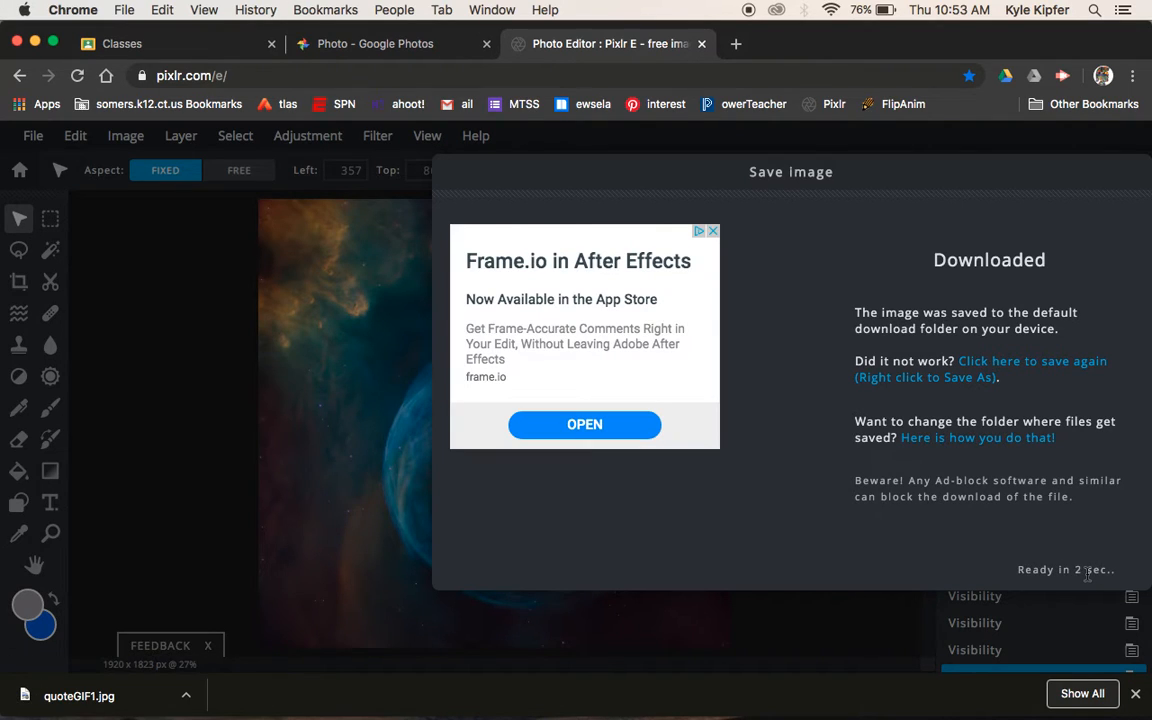
left_click(1088, 568)
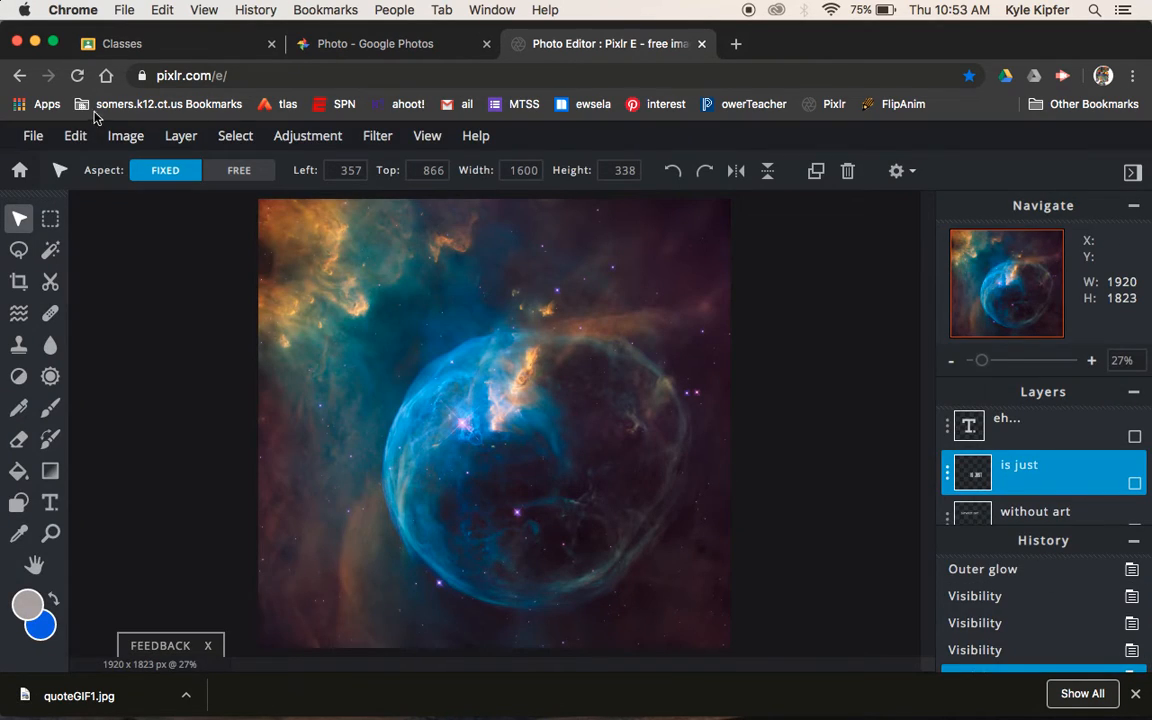
Show the "The earth" layer and download the image as a JPG named quoteGIF2
scroll(1120, 455, "down", 5)
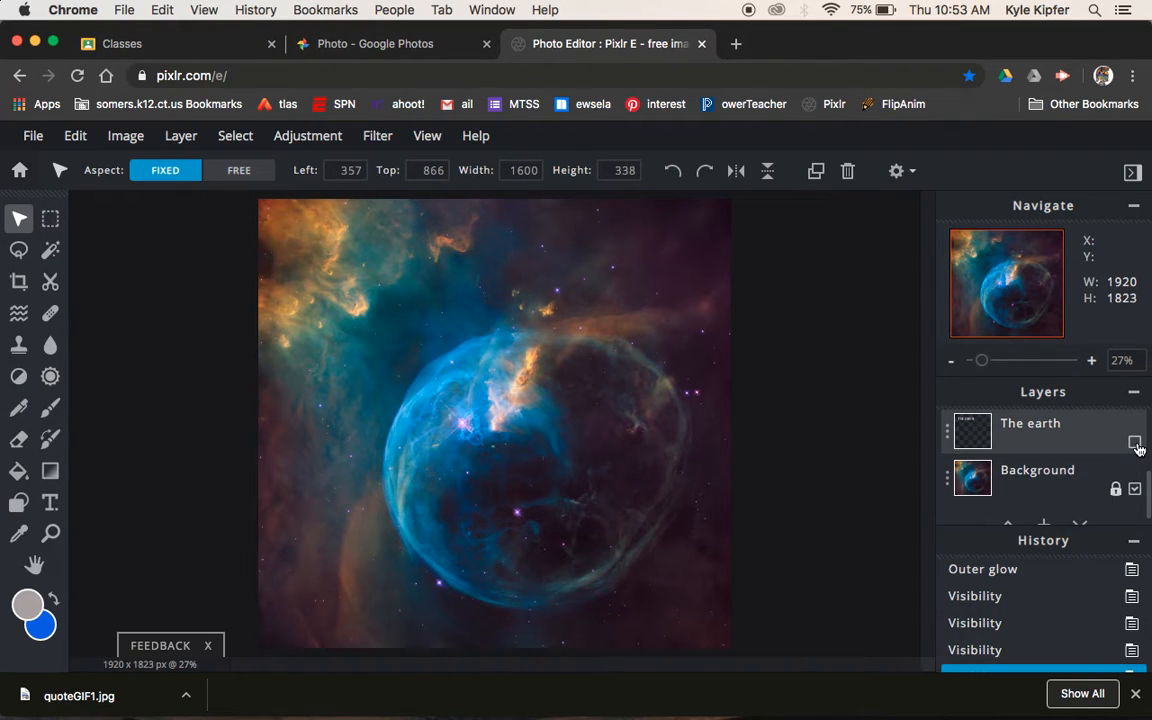
left_click(1135, 443)
left_click(36, 138)
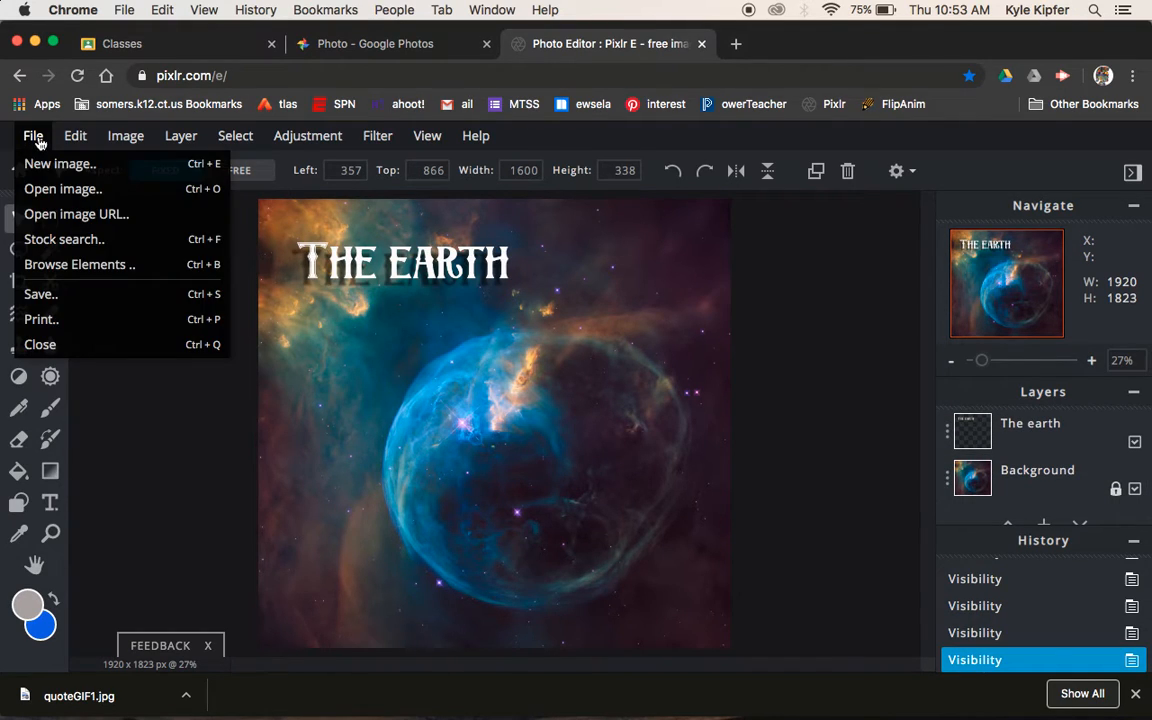
left_click(95, 293)
left_click_drag(881, 244, 608, 242)
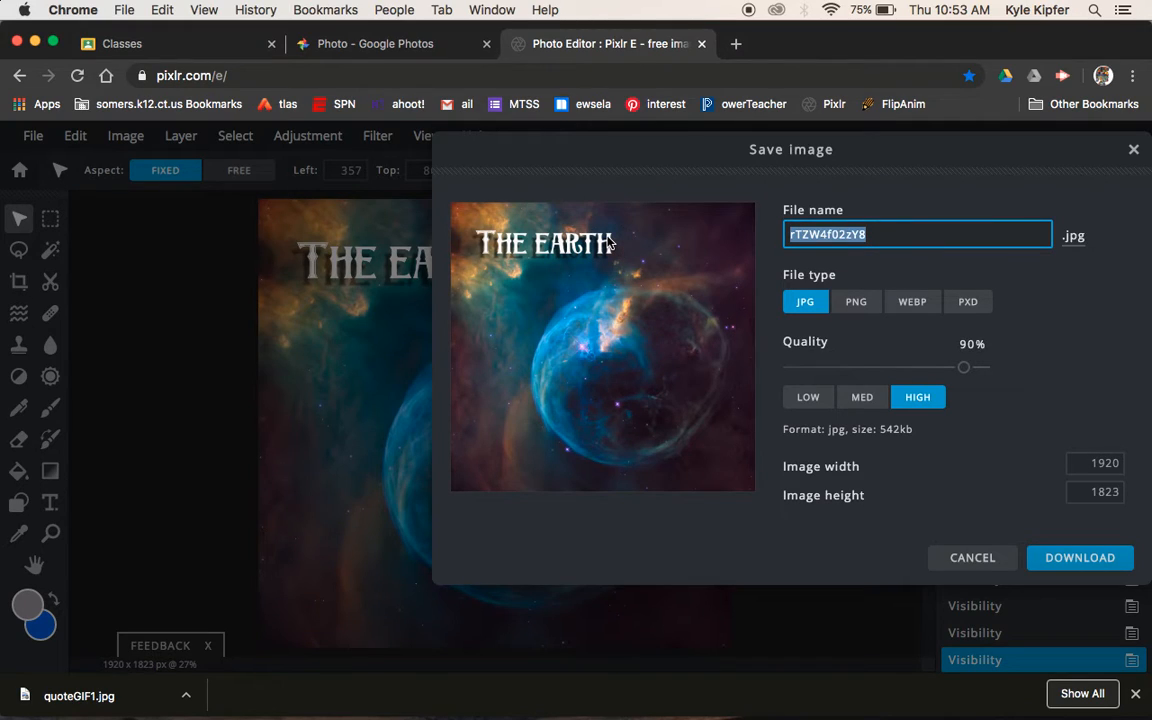
type("quote")
key("shift")
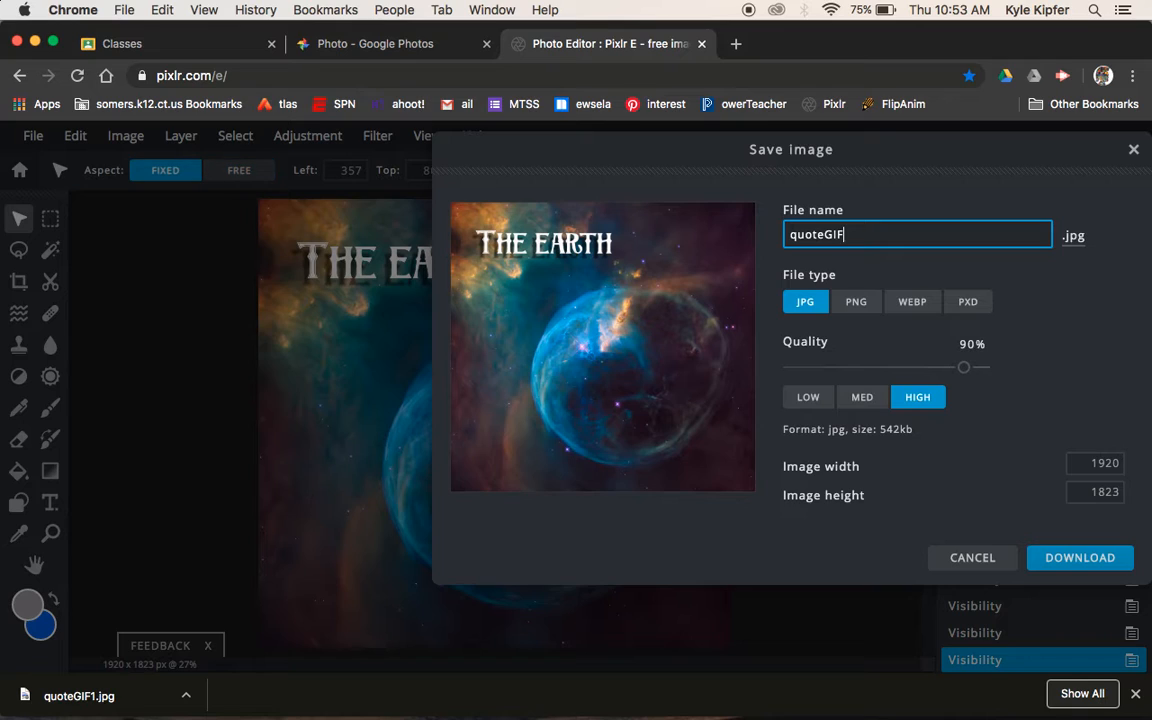
left_click(1080, 555)
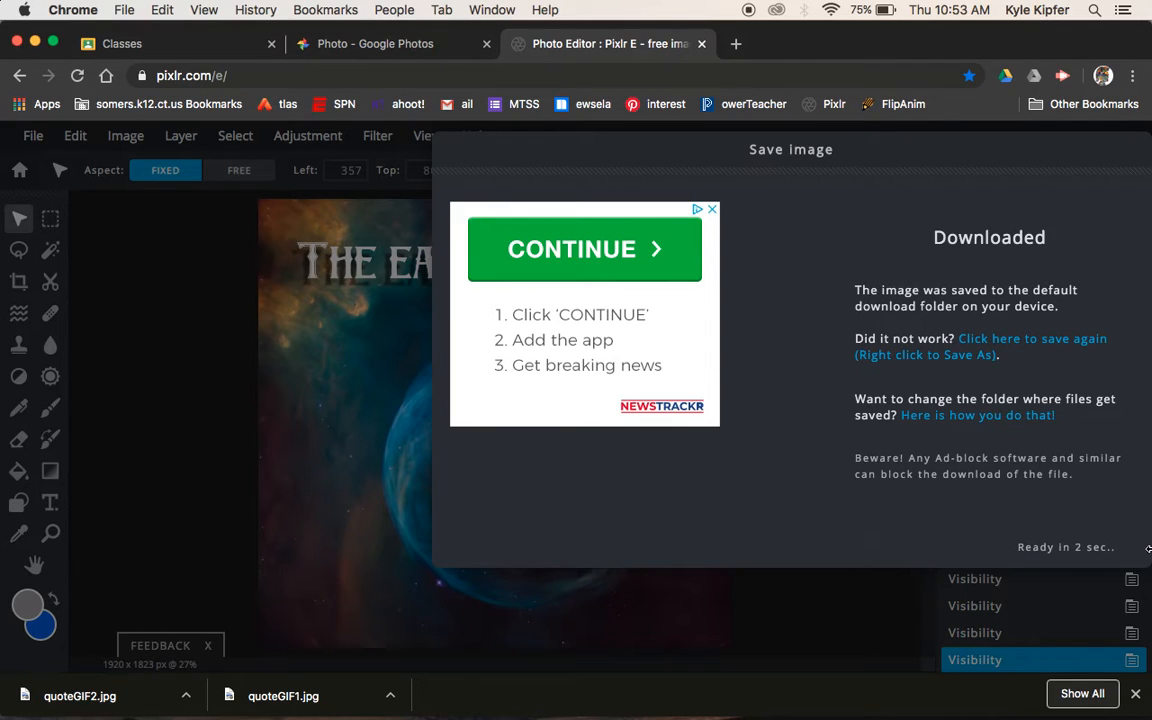
left_click(1095, 546)
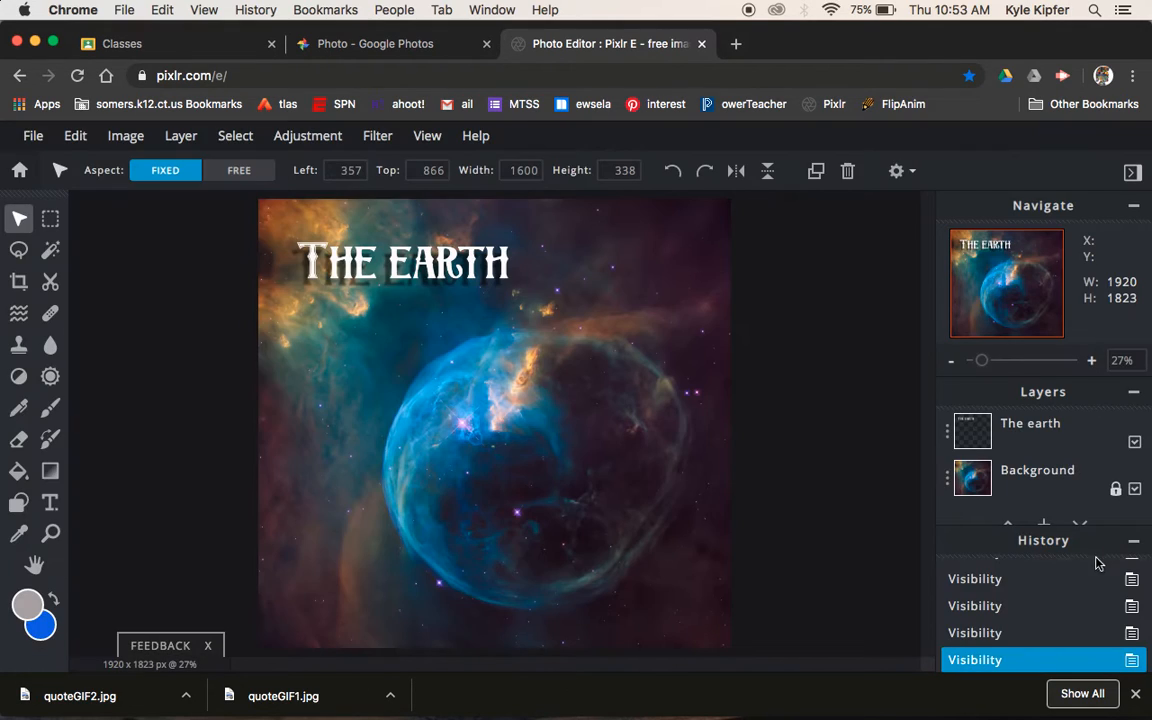
Show the "without art" layer as well and download the image as a JPG named quoteGIF3
scroll(1117, 457, "up", 3)
left_click(1128, 469)
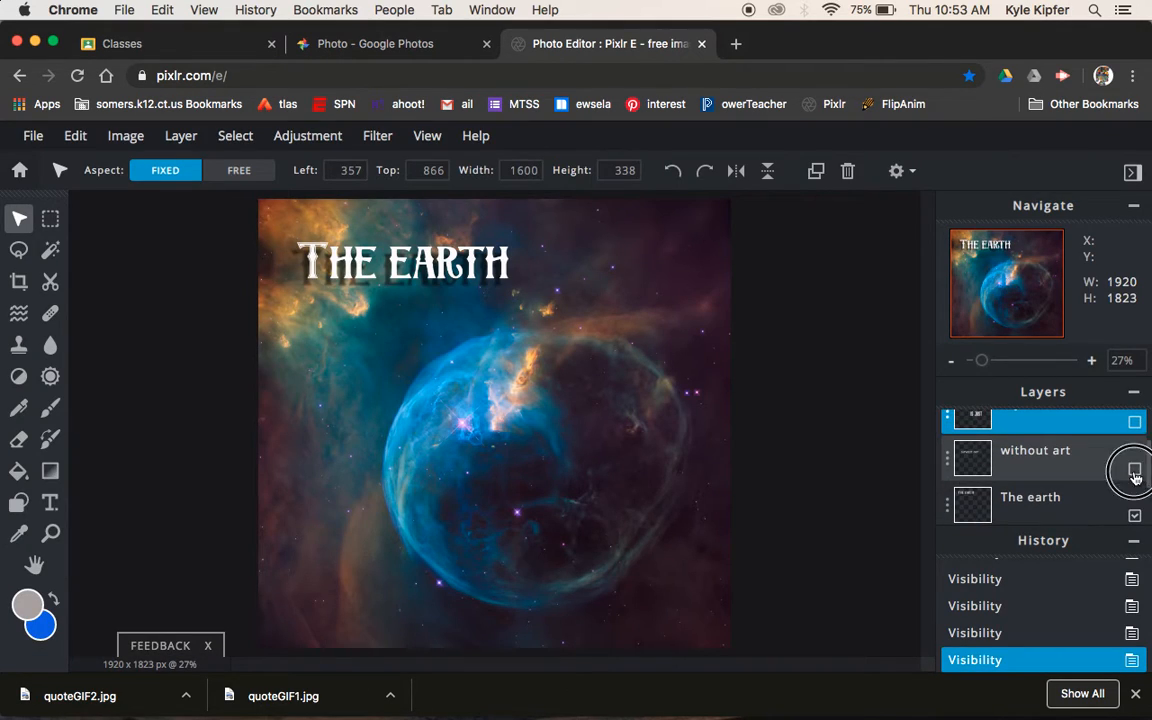
left_click(33, 136)
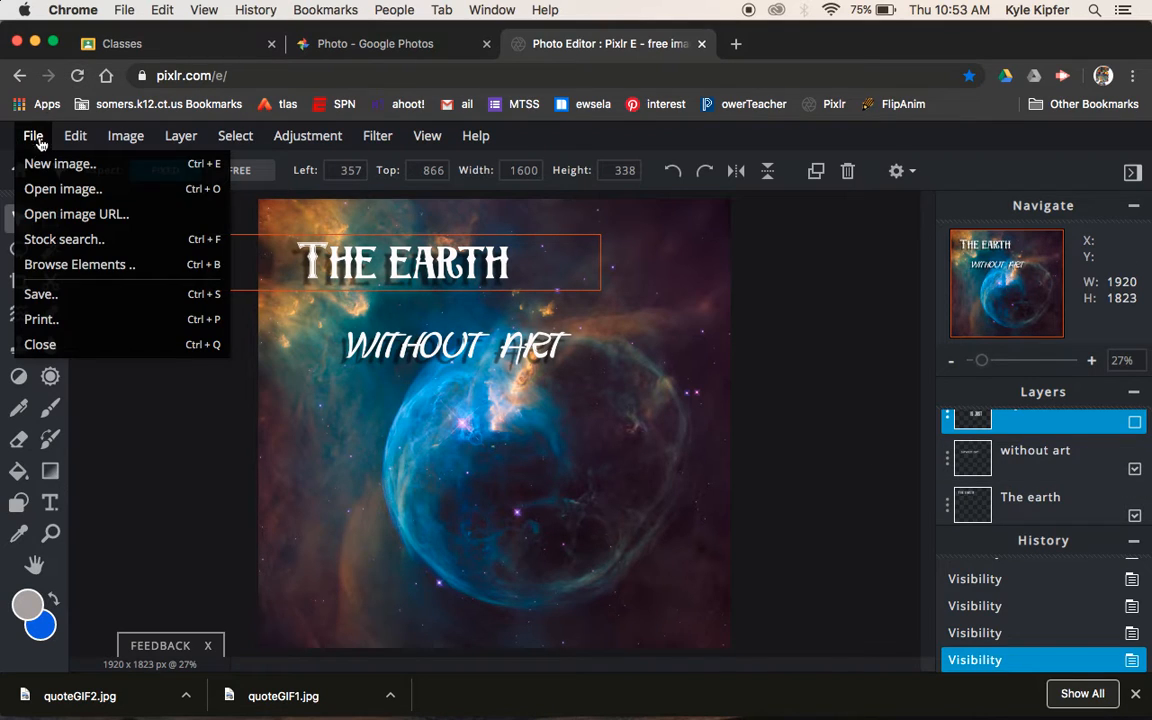
left_click(101, 305)
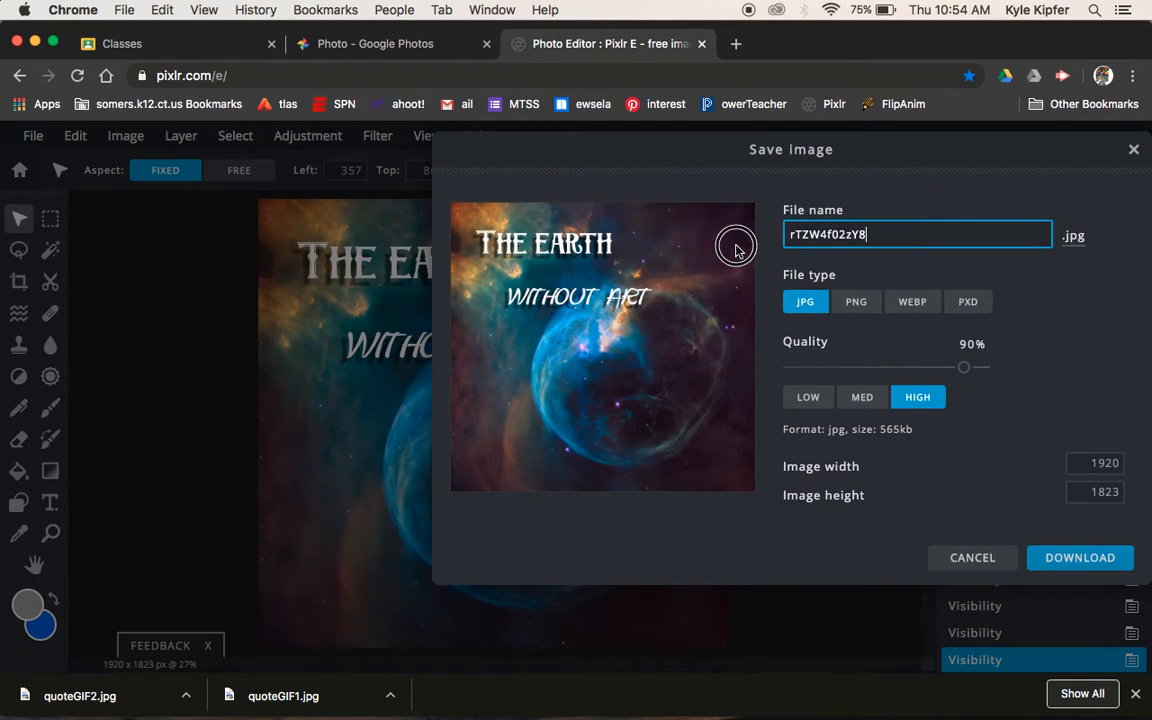
type("quoteGIF3")
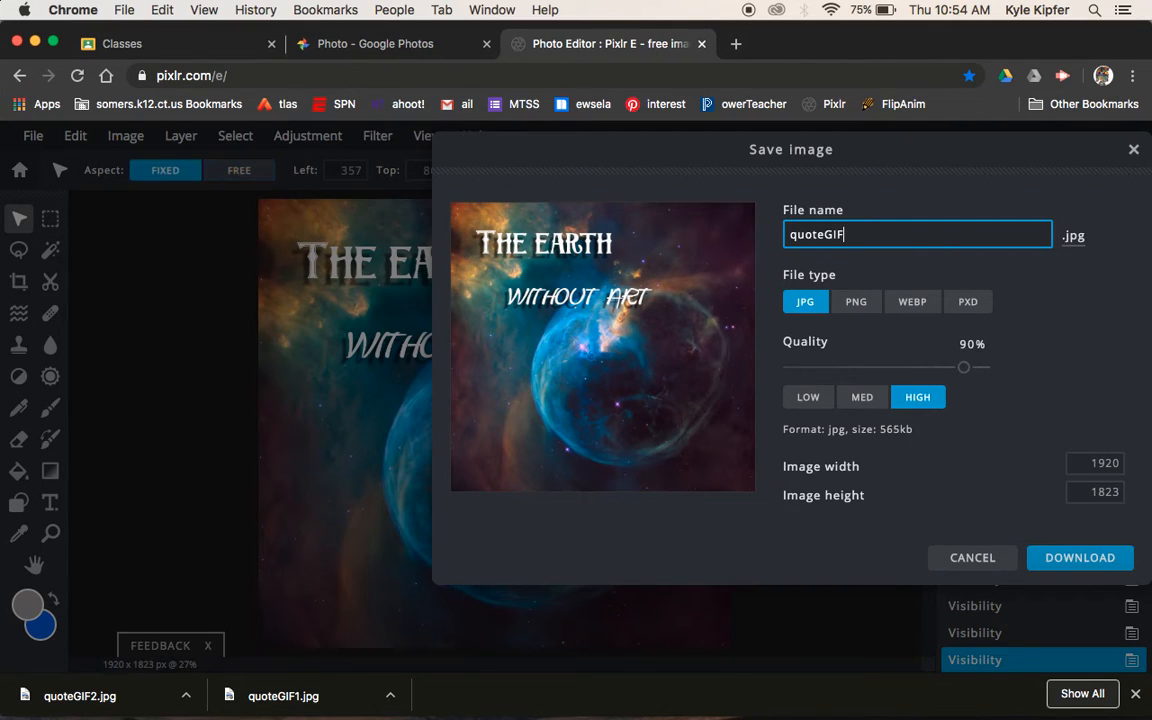
left_click(1108, 563)
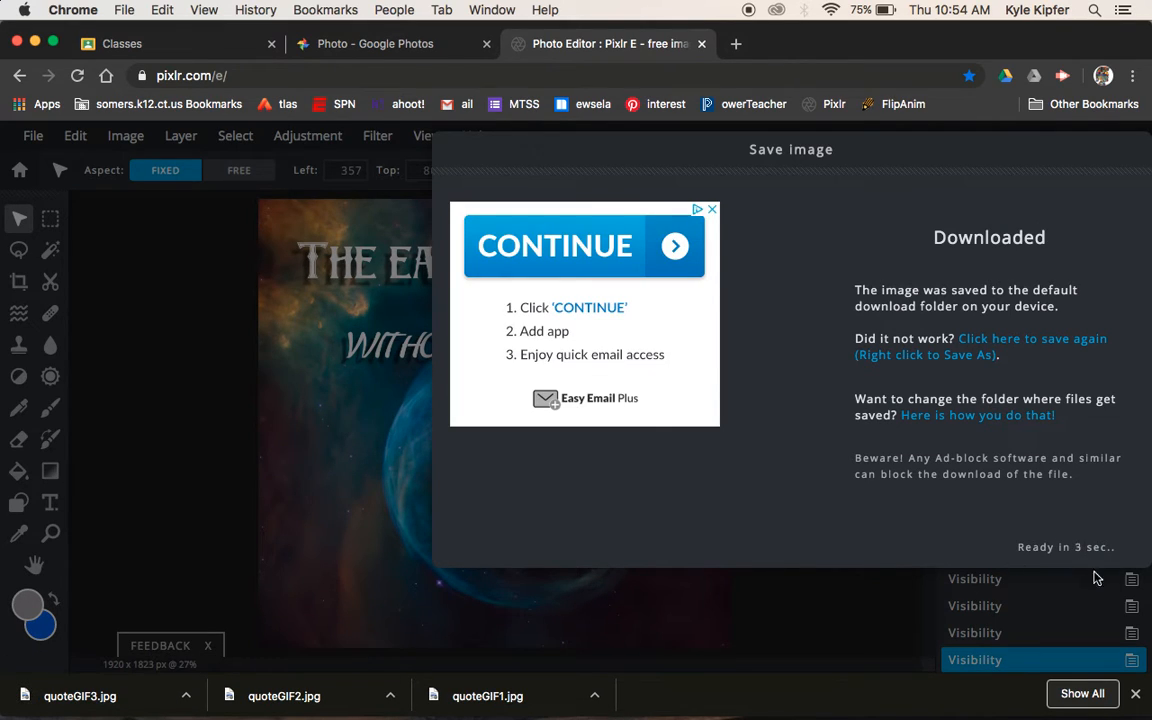
left_click(1086, 545)
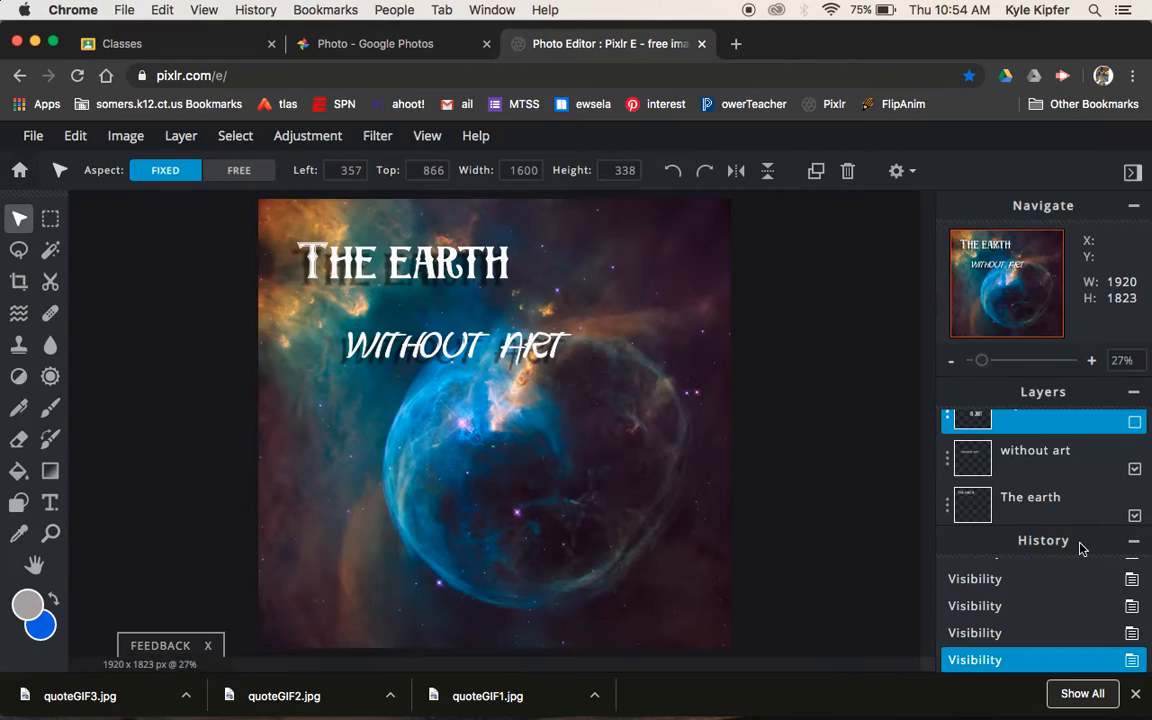
Show the "is just" layer as well and download the image as a JPG named quoteGIF4
scroll(1072, 477, "up", 2)
left_click(1136, 487)
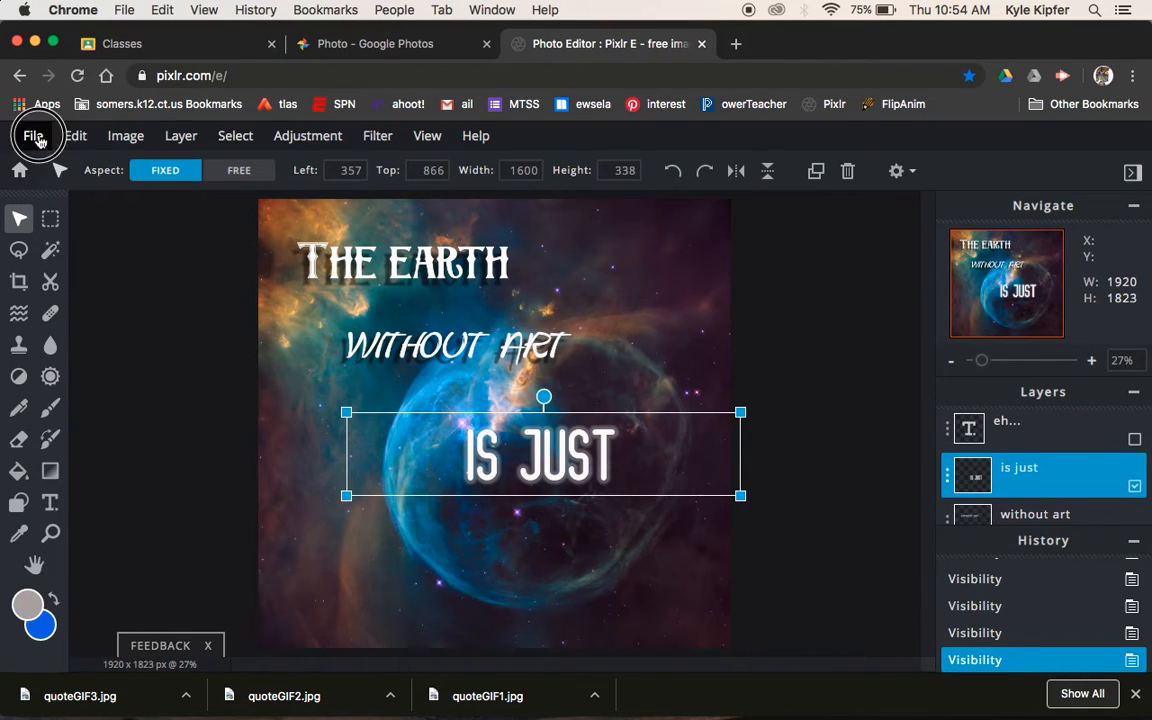
left_click(36, 138)
left_click(119, 305)
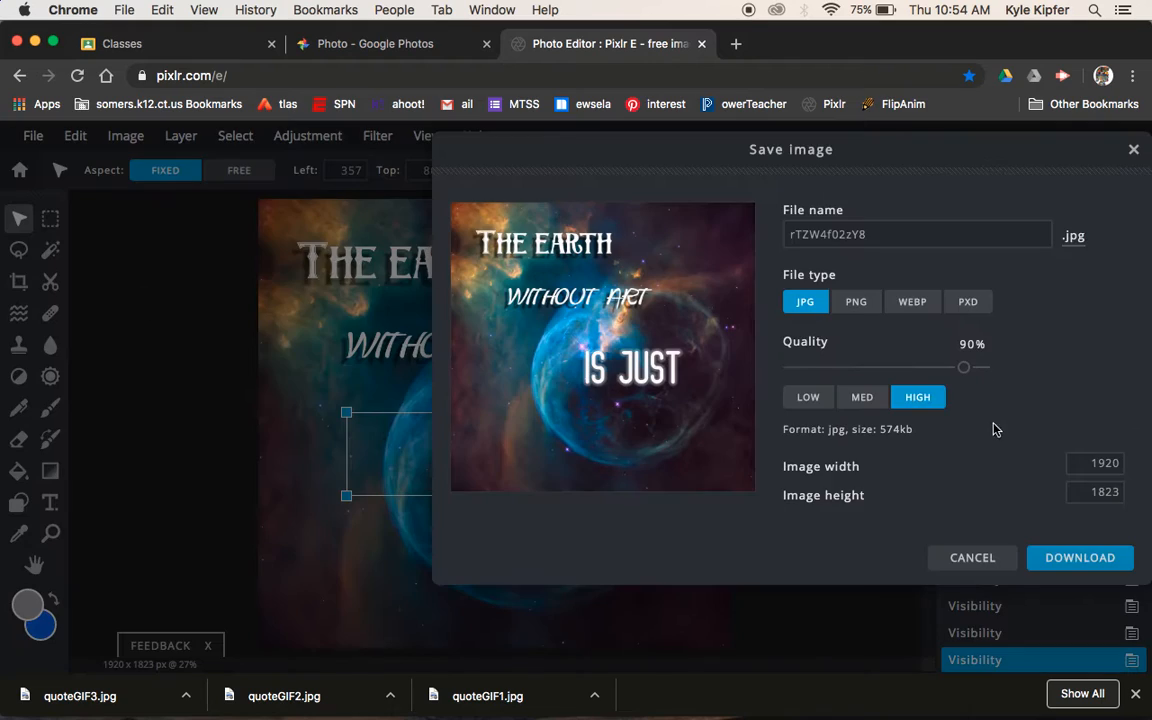
left_click_drag(873, 224, 715, 236)
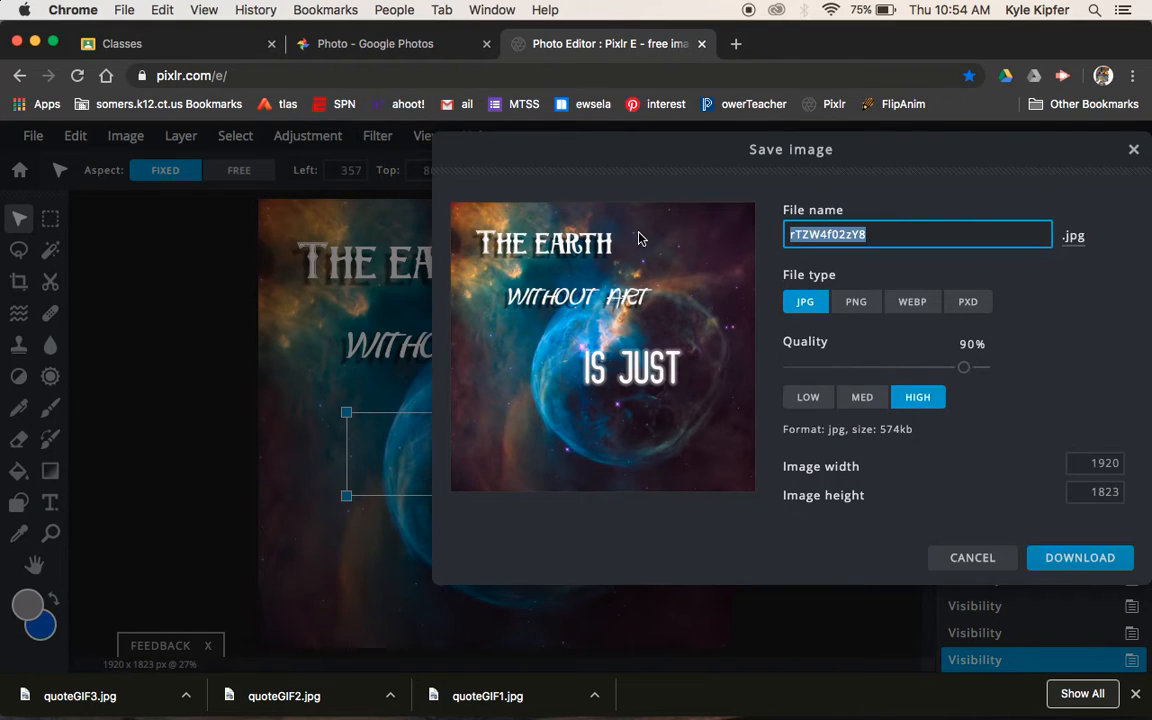
type("qo")
type("oteG")
type("I")
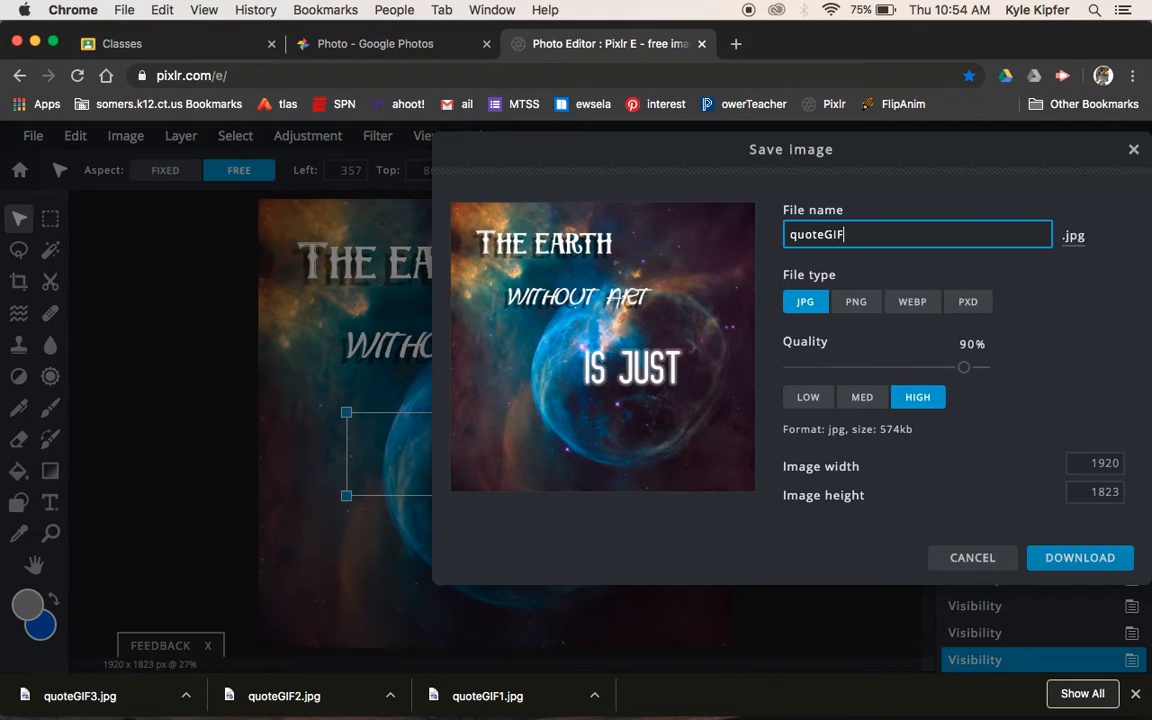
type("F")
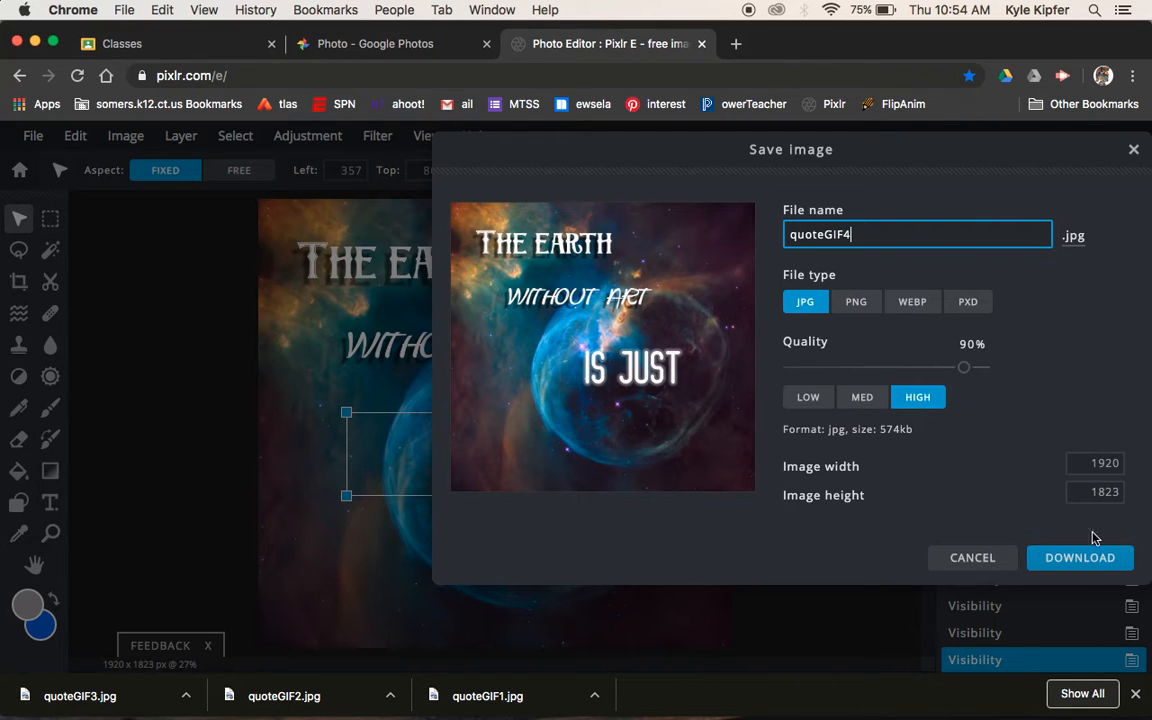
left_click(1102, 554)
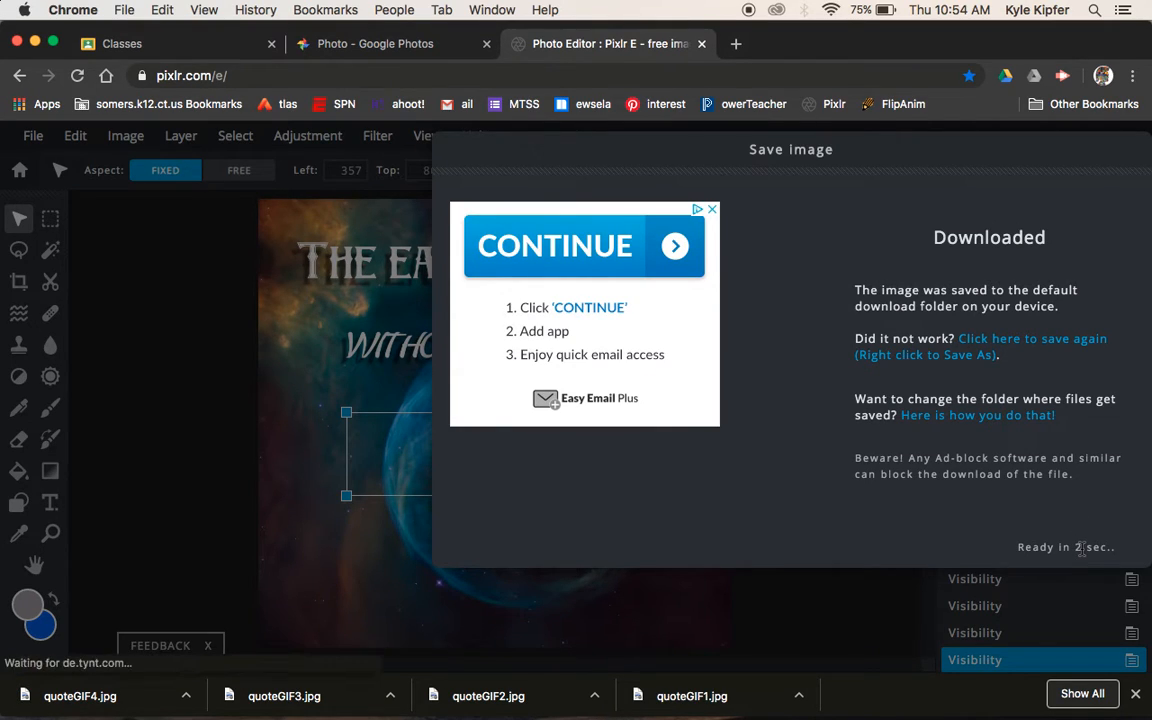
left_click(1084, 545)
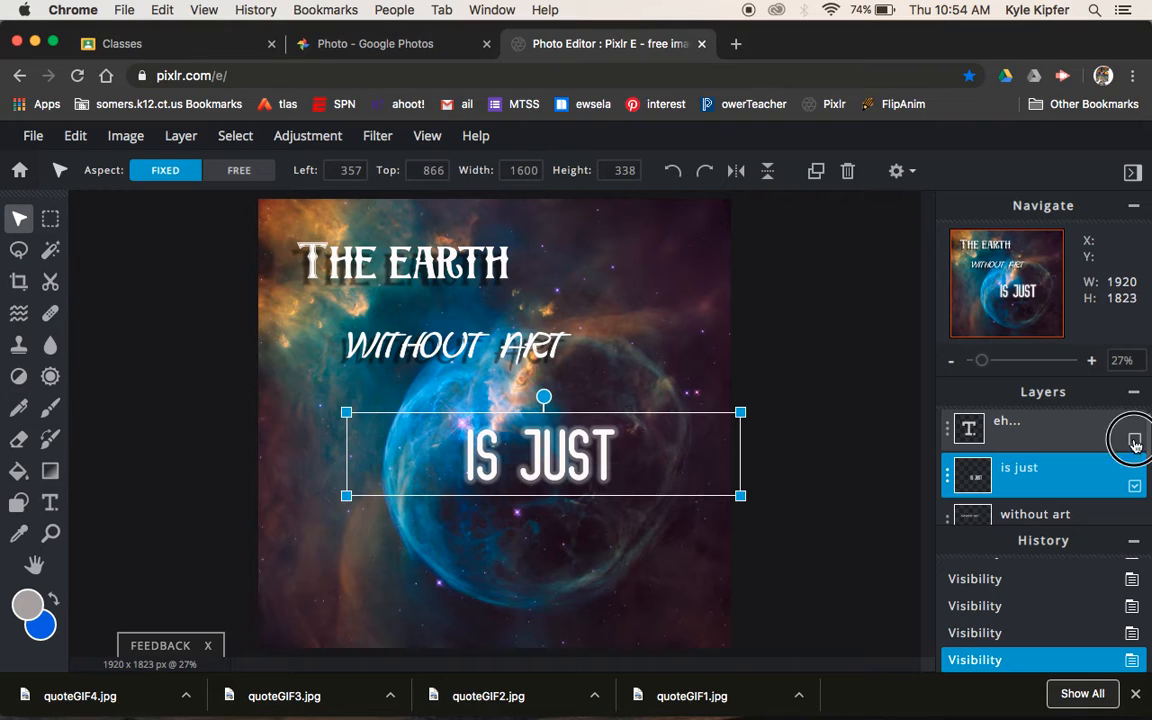
Show the "eh..." layer as well and download the complete image as a JPG named quoteGIF5
left_click(1134, 439)
left_click(38, 143)
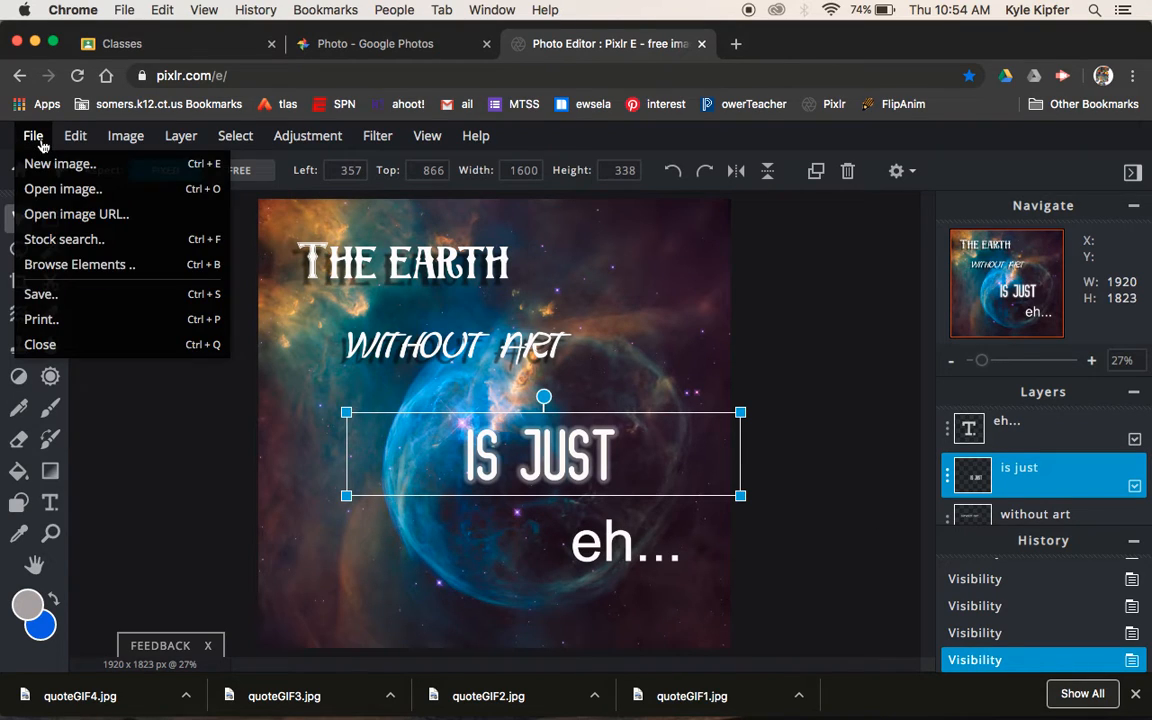
left_click(143, 305)
left_click(812, 233)
double_click(812, 233)
type("quote")
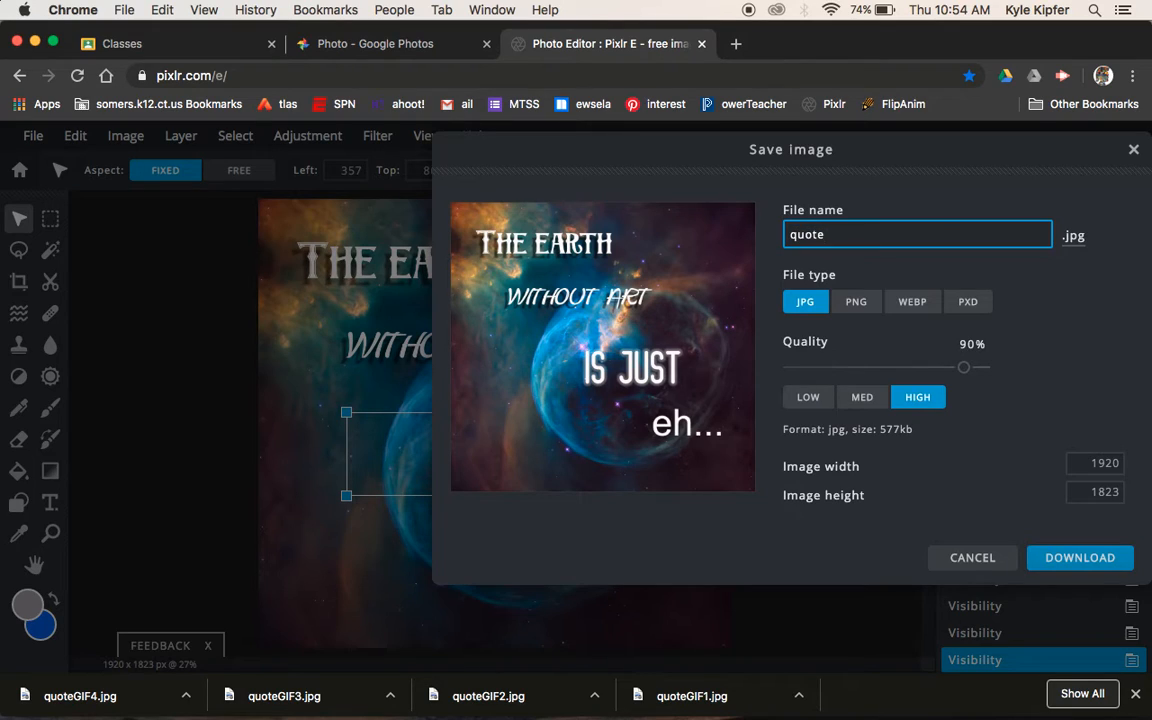
key("shift")
left_click(1096, 563)
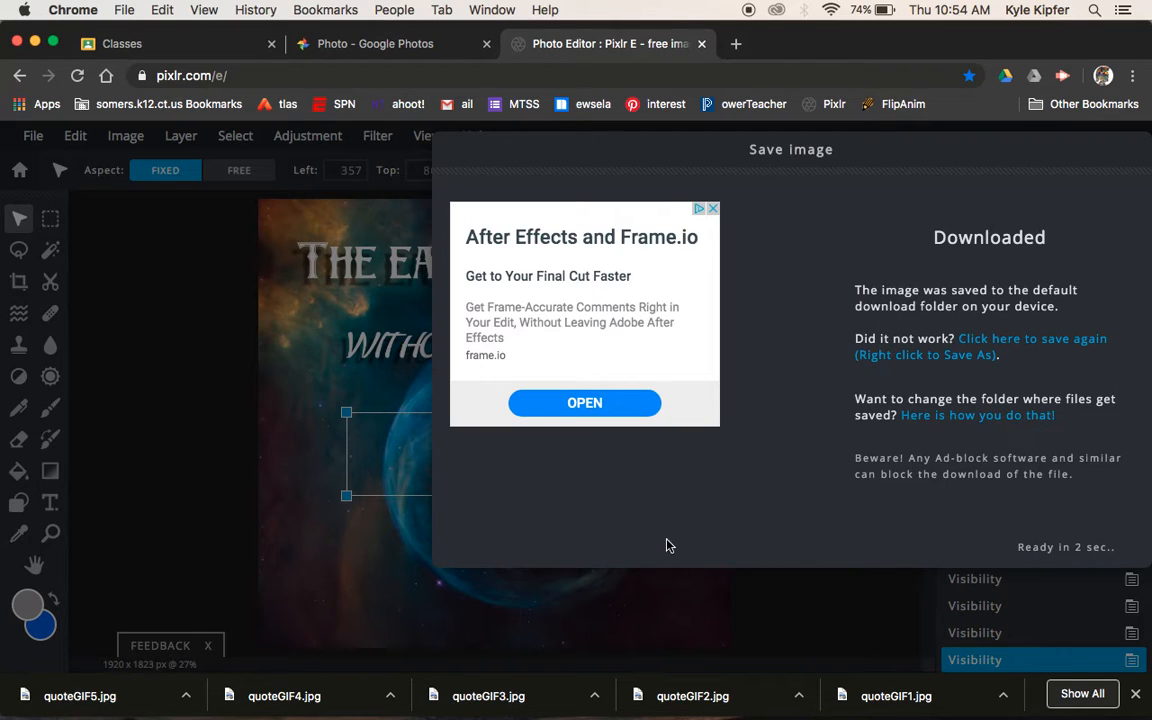
left_click(1108, 546)
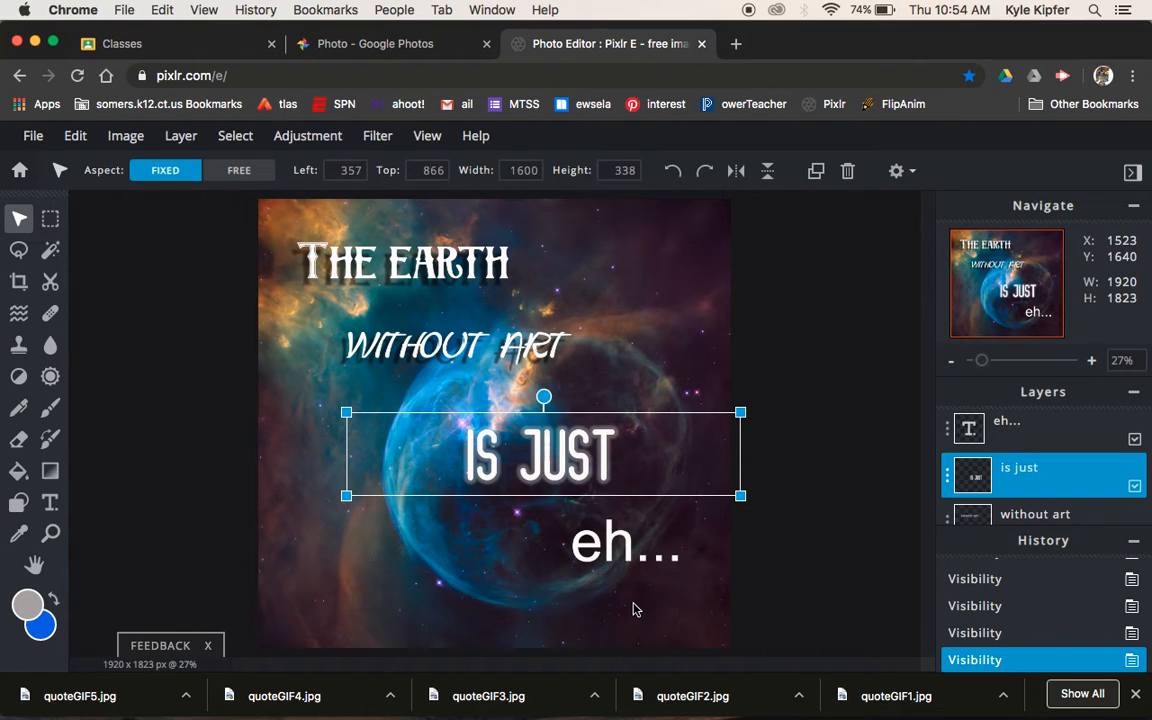
left_click(797, 576)
left_click(836, 423)
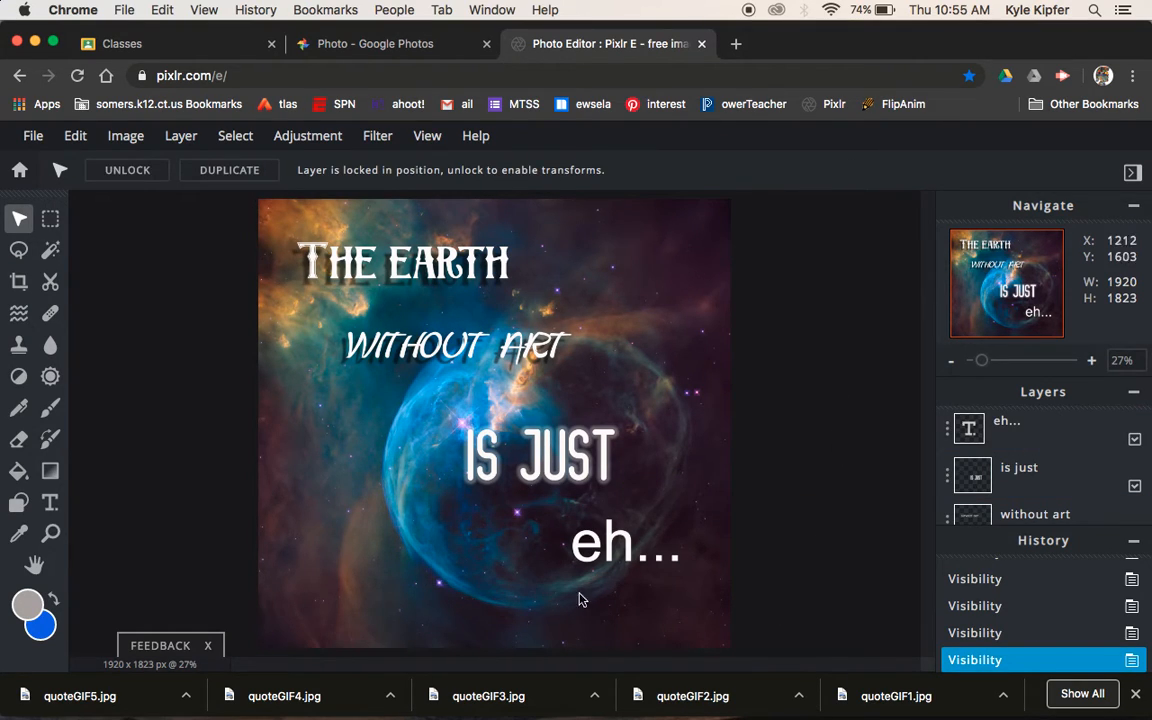
left_click(1134, 693)
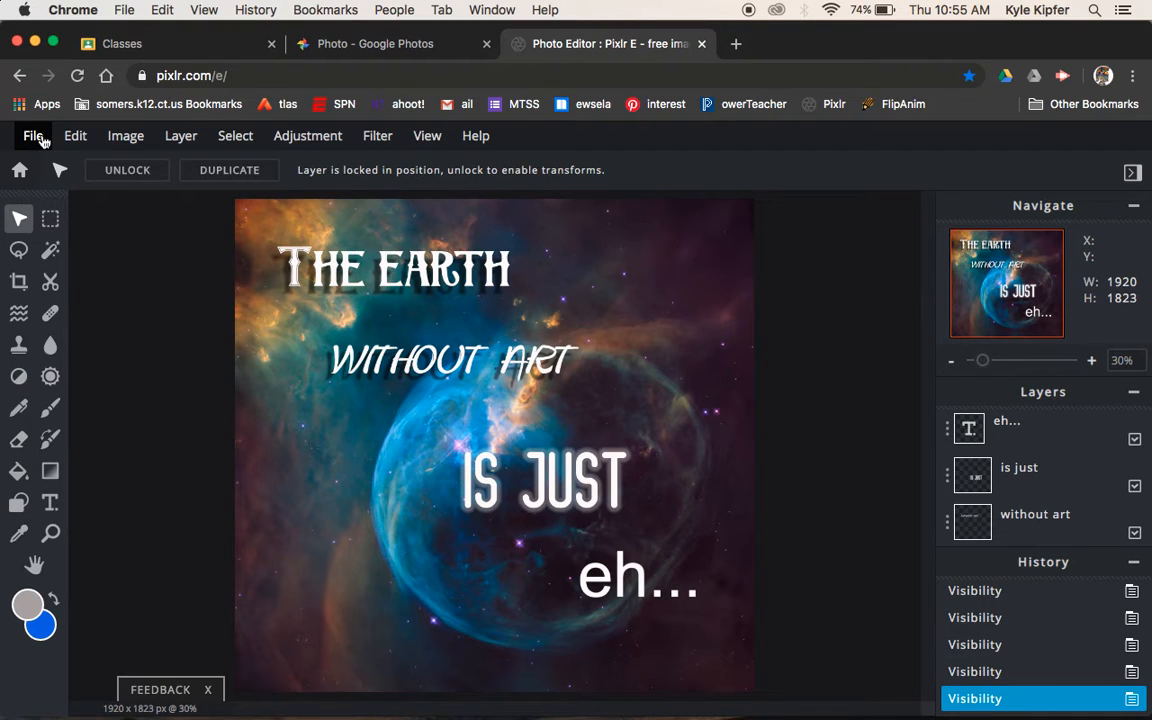
Switch to Google Photos and return from the open animation to the photo library
left_click(409, 52)
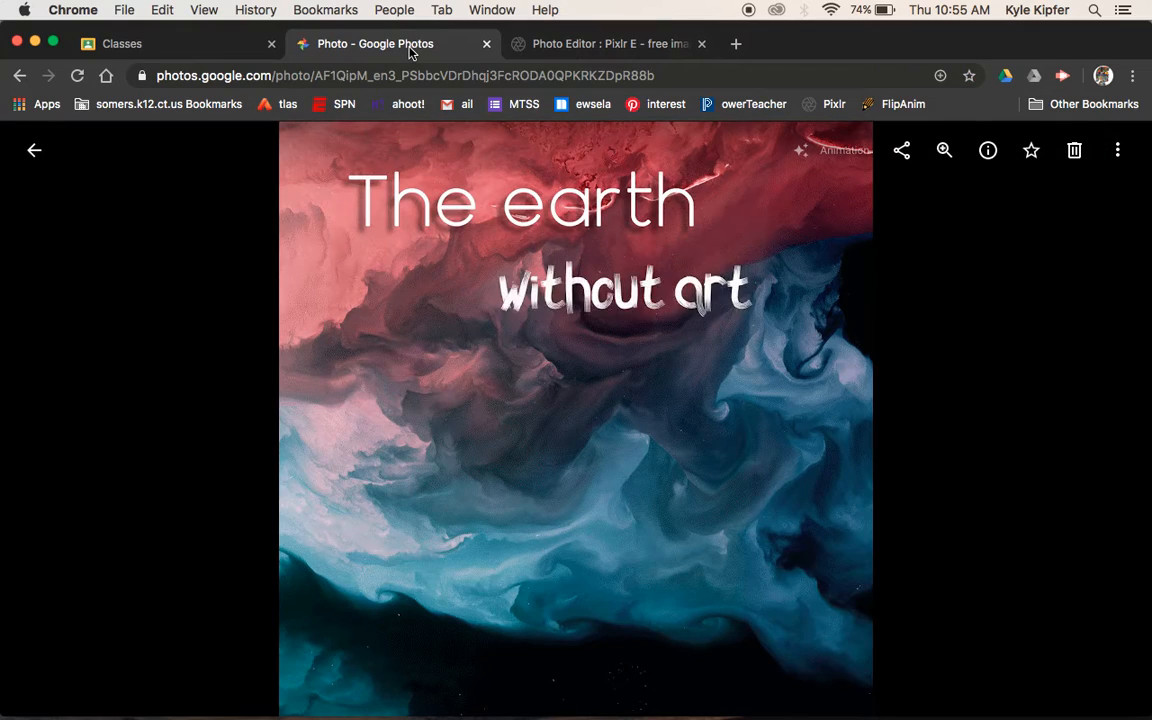
left_click(37, 151)
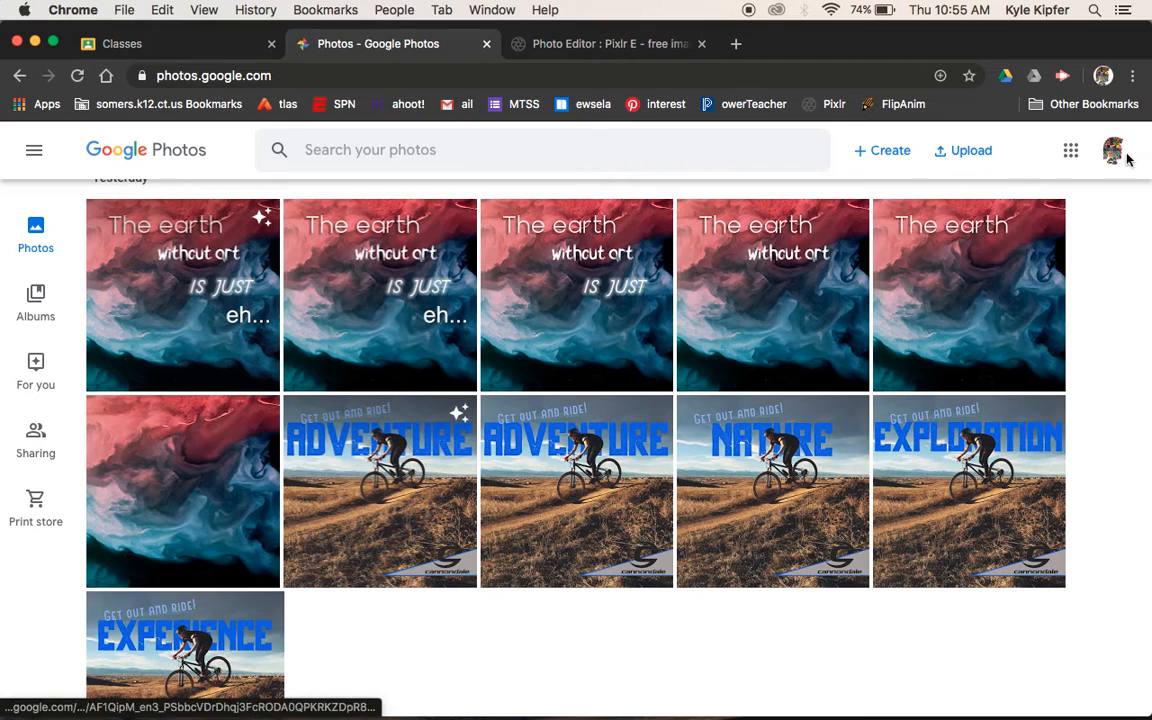
left_click(1072, 151)
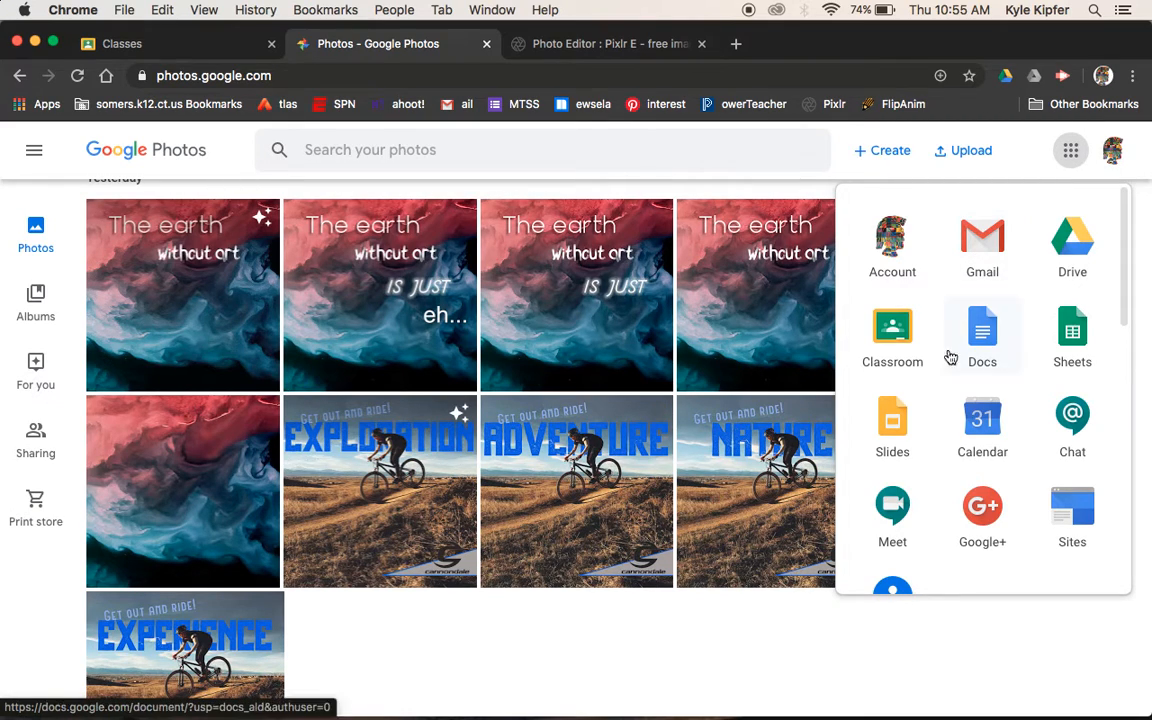
scroll(900, 343, "down", 3)
scroll(900, 345, "down", 2)
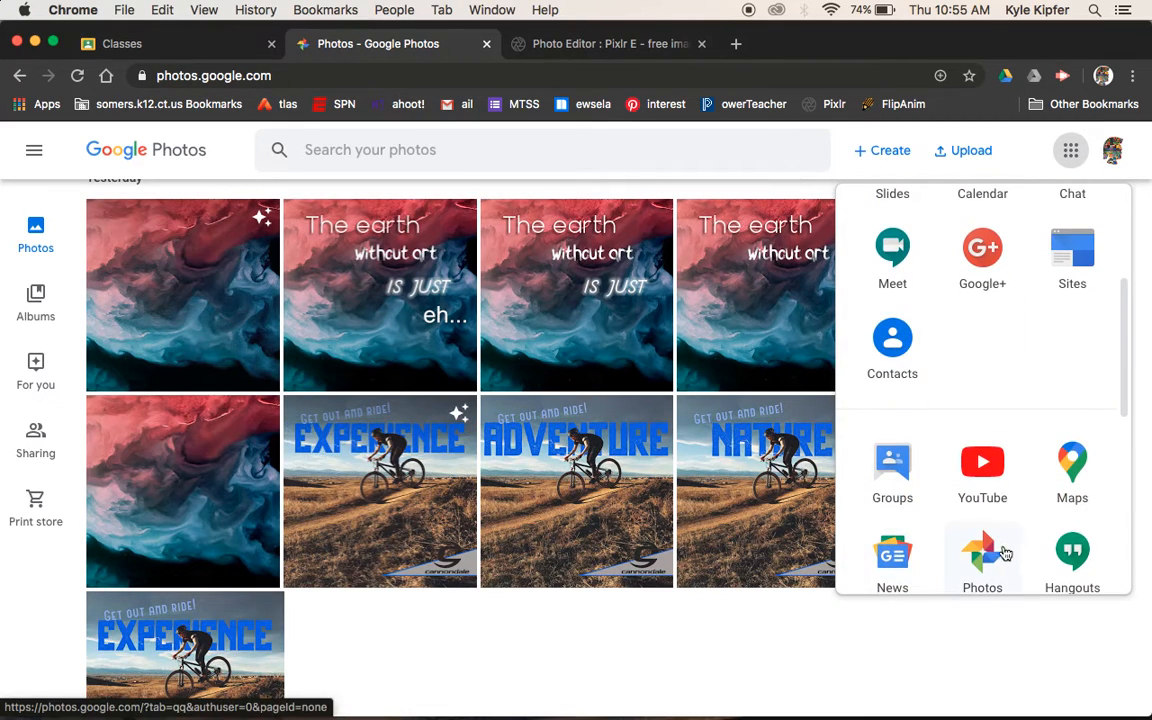
left_click(872, 668)
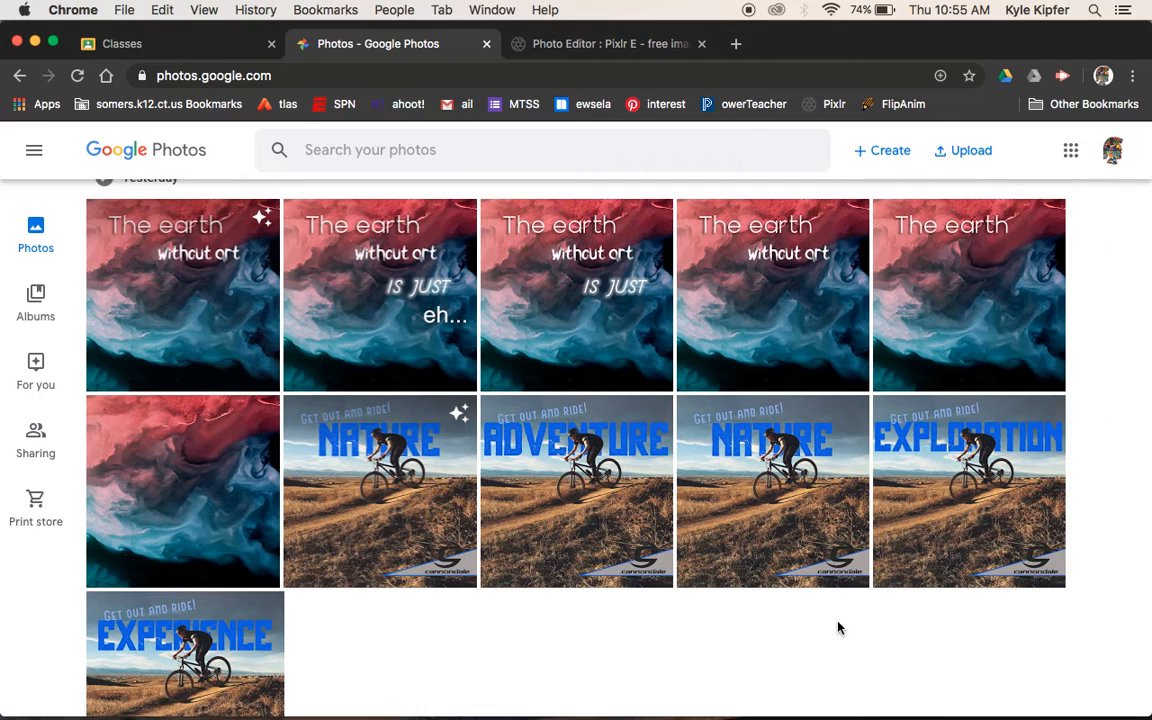
Upload quoteGIF1.jpg through quoteGIF5.jpg from the computer's Downloads folder to the photo library
left_click(970, 152)
left_click(912, 220)
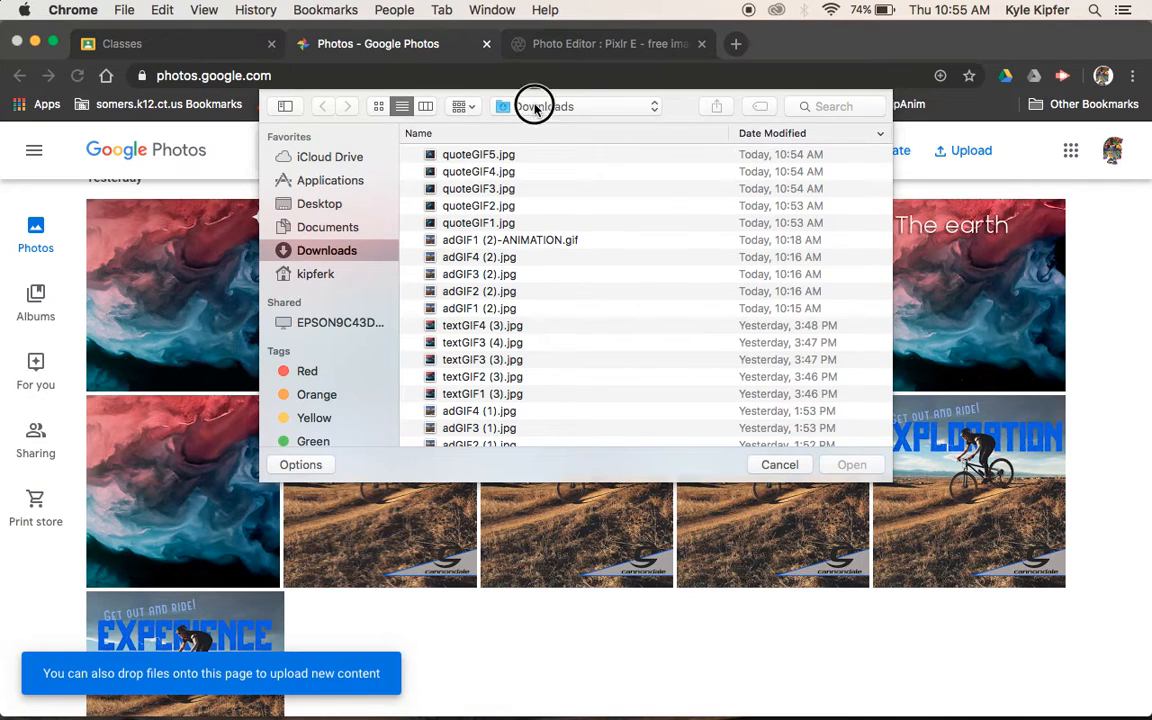
left_click(535, 106)
left_click(527, 106)
left_click(468, 224)
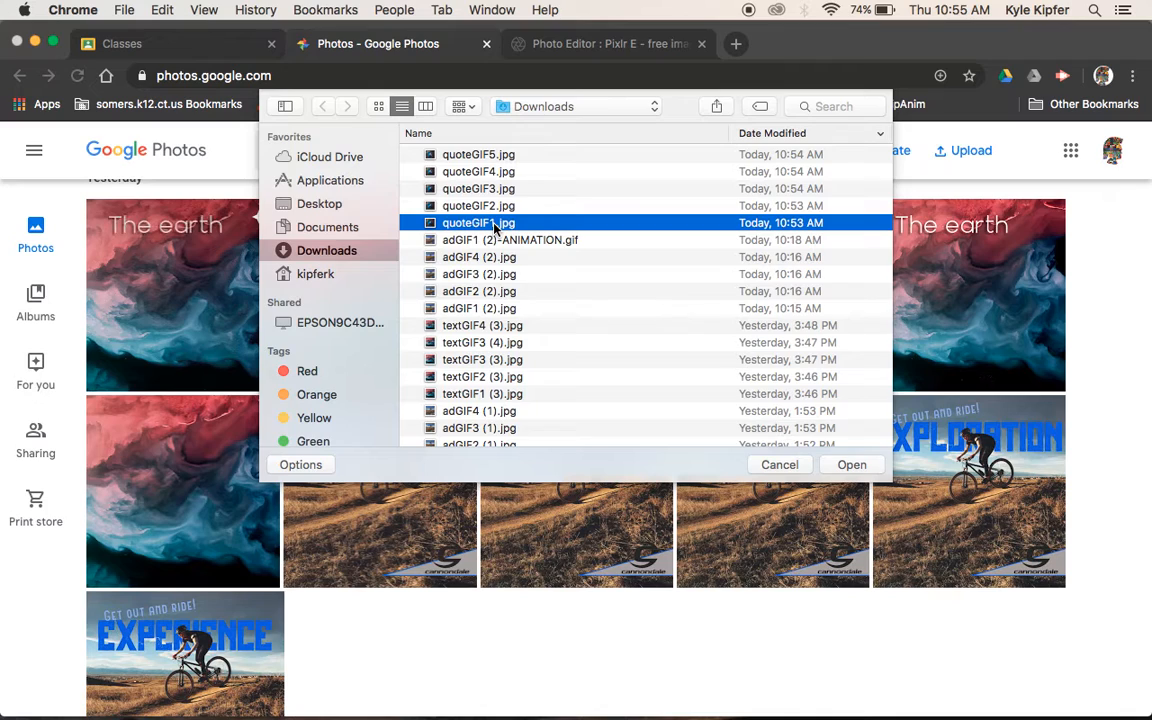
left_click(493, 154, "shift")
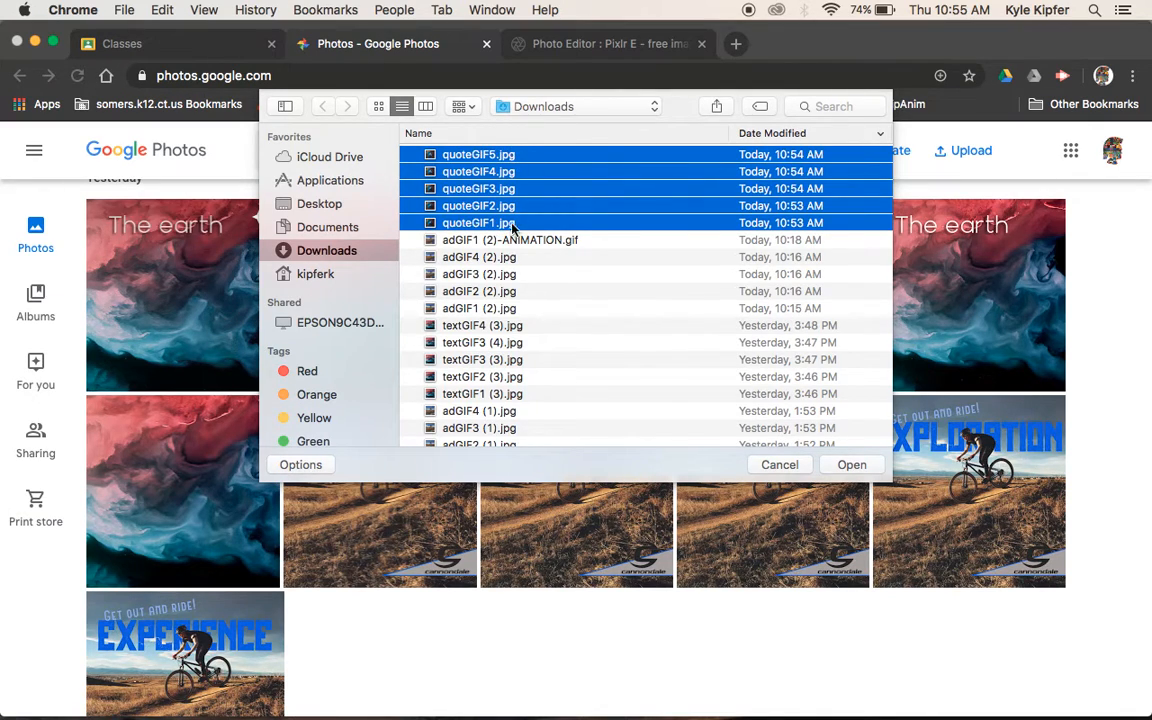
left_click(852, 462)
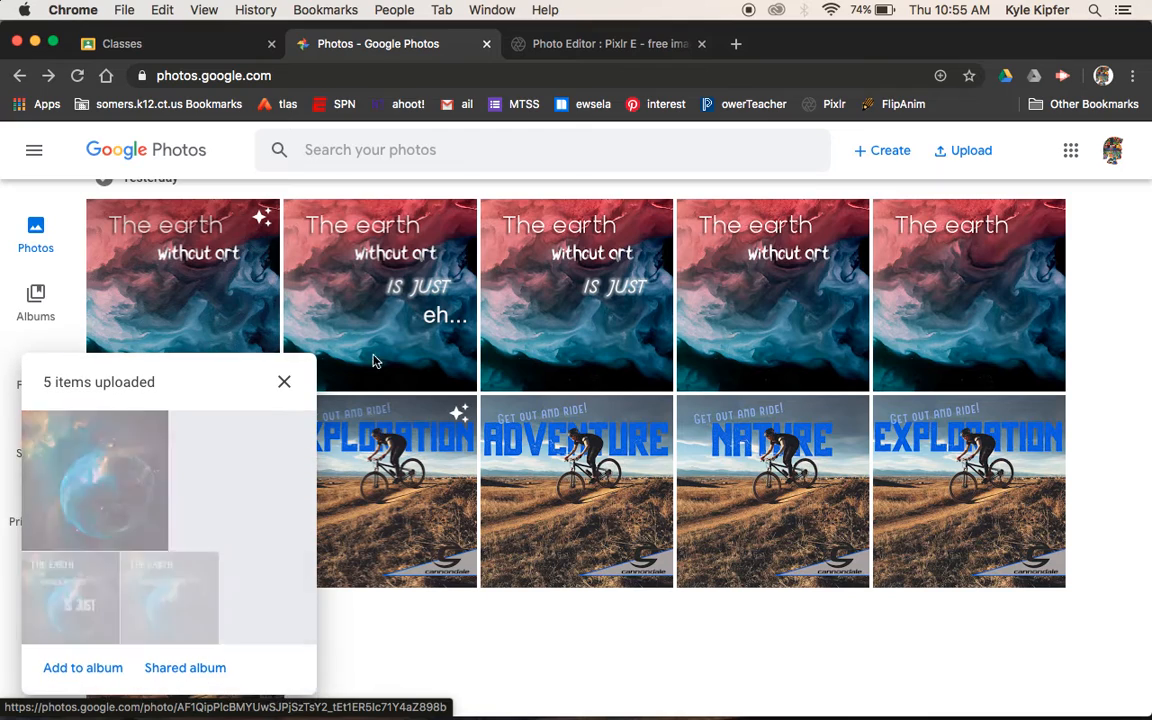
left_click(285, 382)
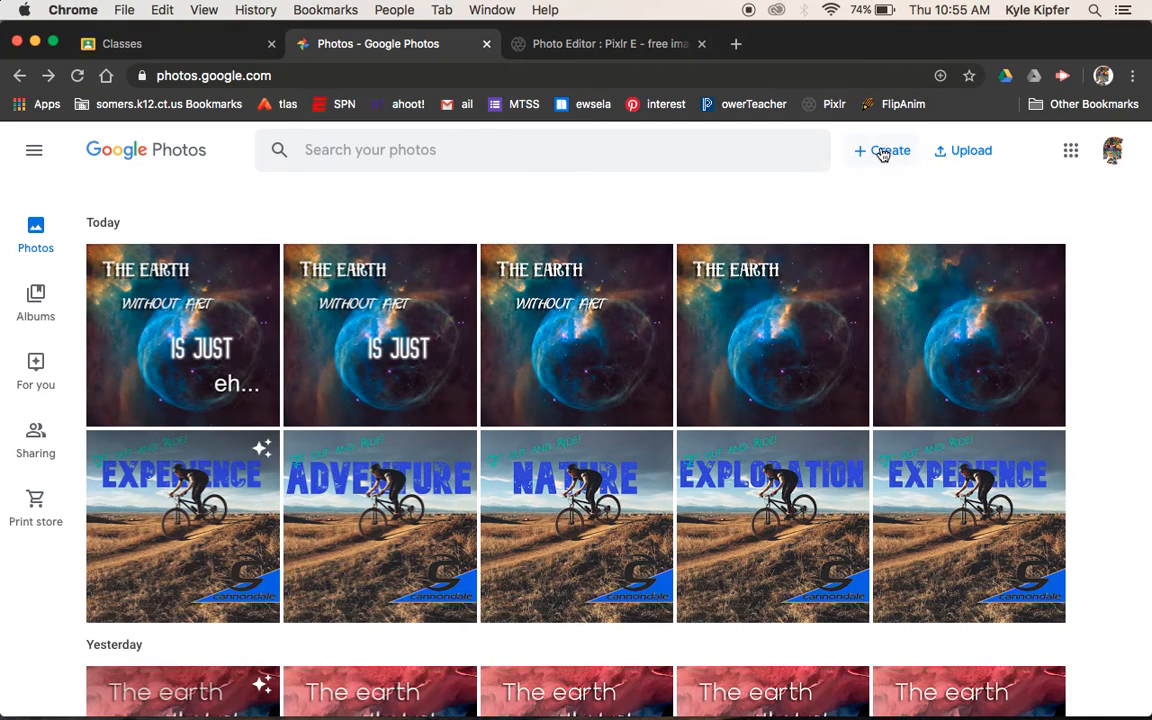
Create an animation from the five space images, selected in order from the plain background to the complete quote
left_click(881, 152)
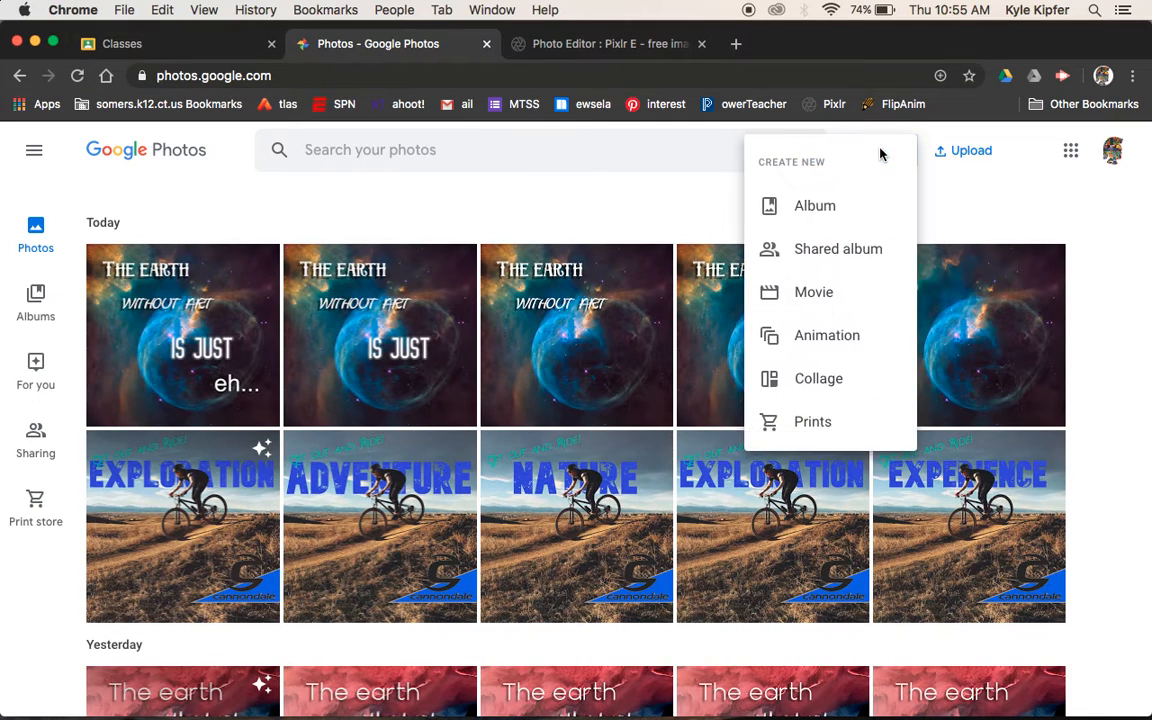
left_click(843, 337)
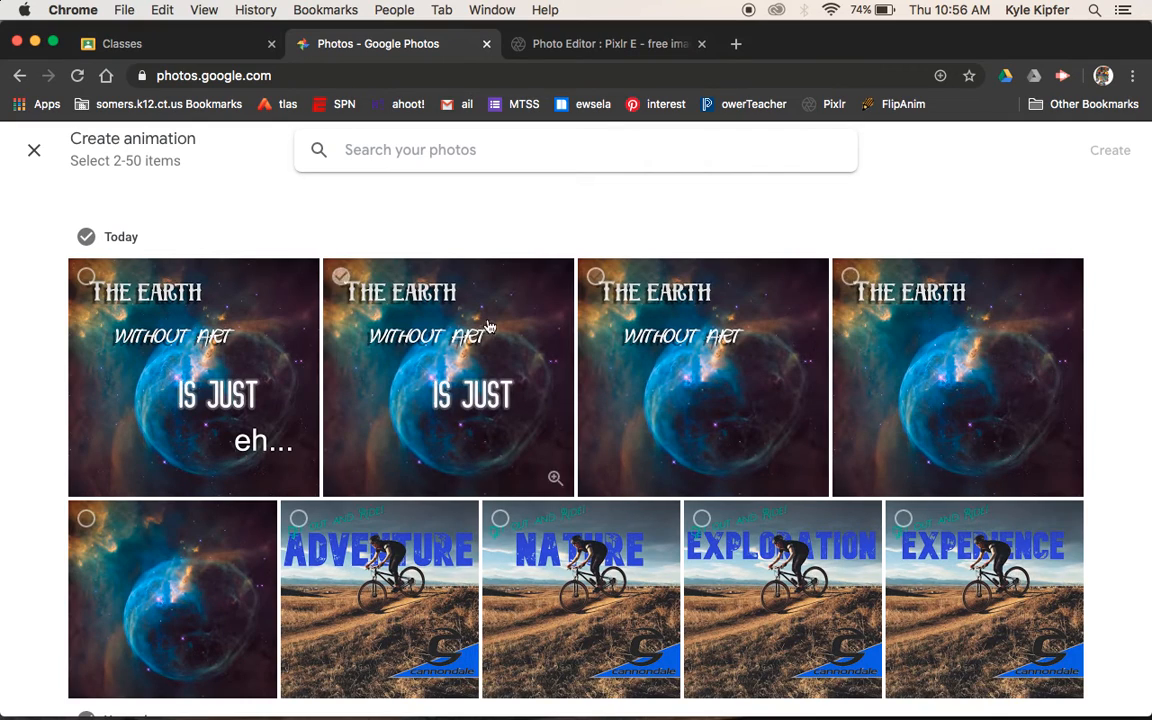
left_click(141, 562)
left_click(163, 562)
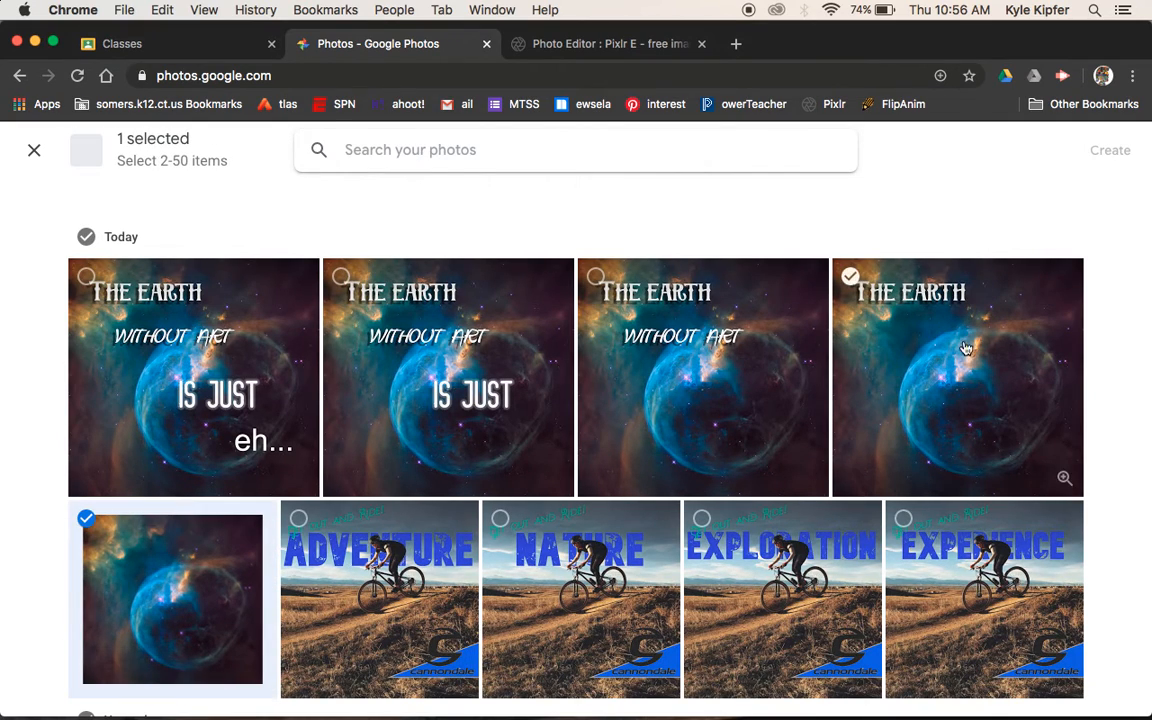
left_click(893, 339)
left_click(745, 340)
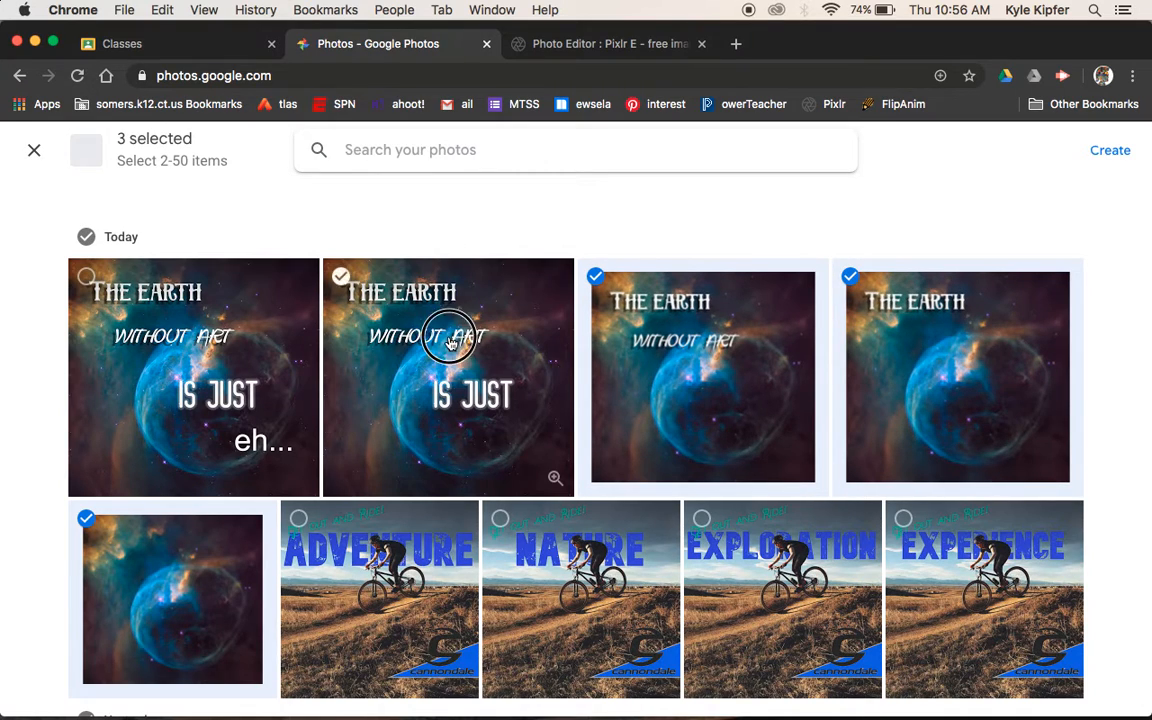
left_click(410, 320)
left_click(170, 358)
left_click(1112, 151)
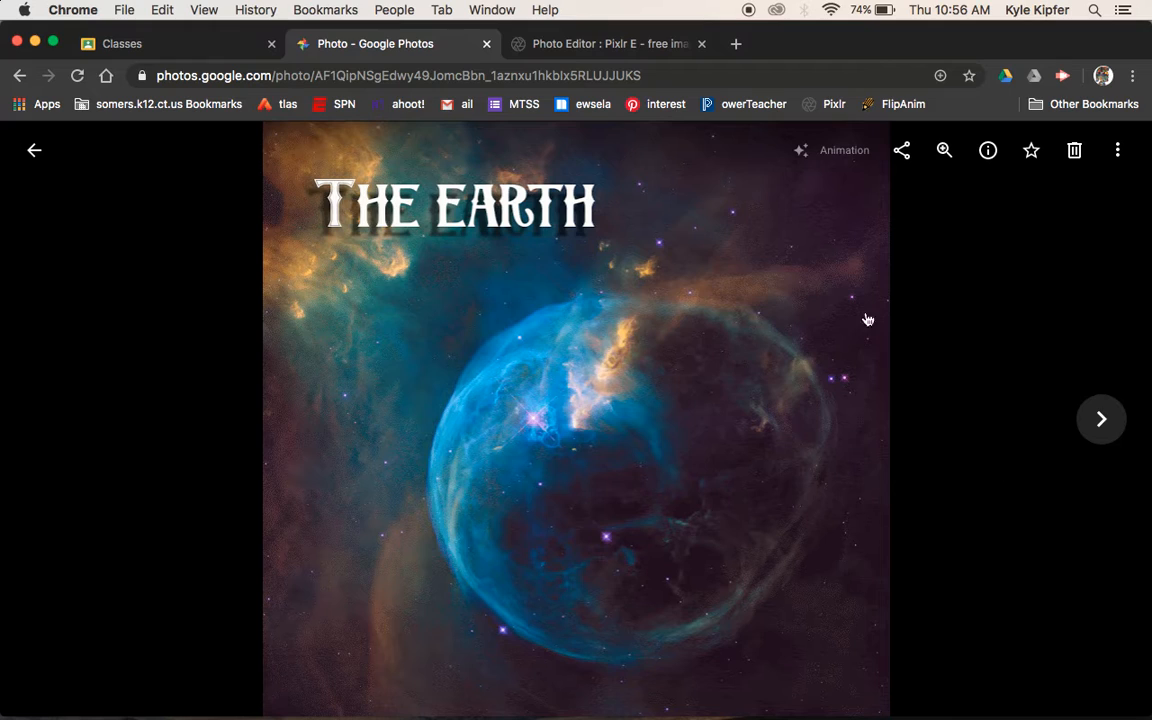
Download the new quote animation to the computer
left_click(1118, 151)
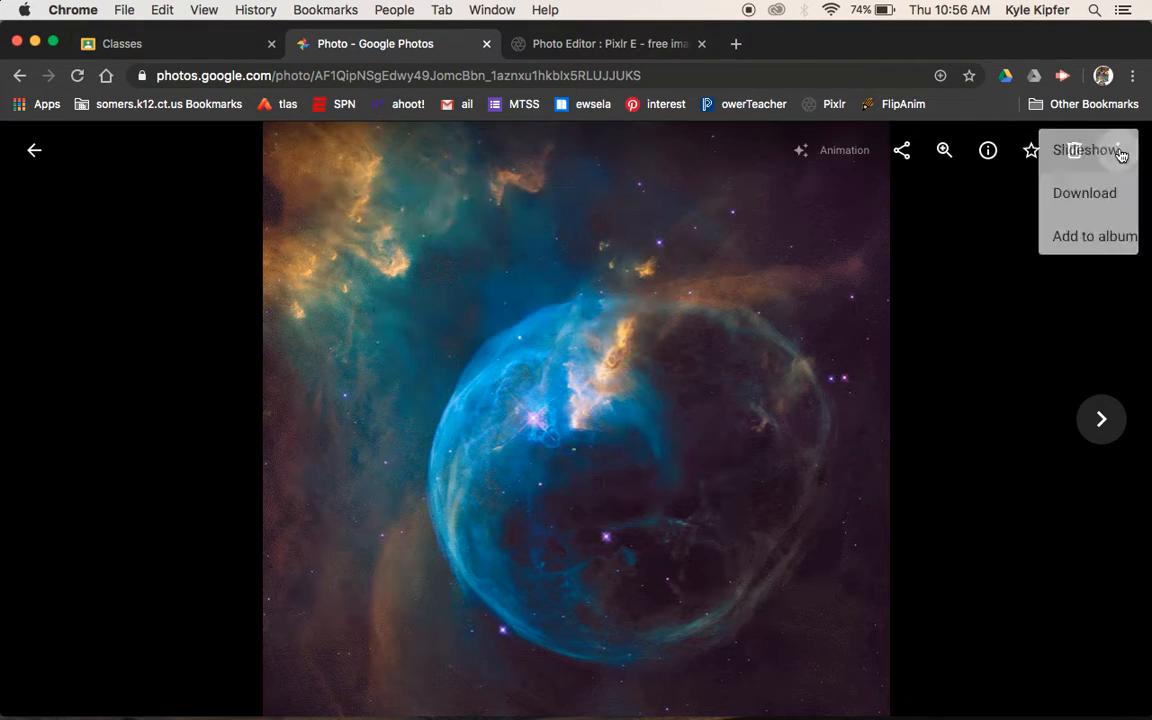
left_click(1055, 201)
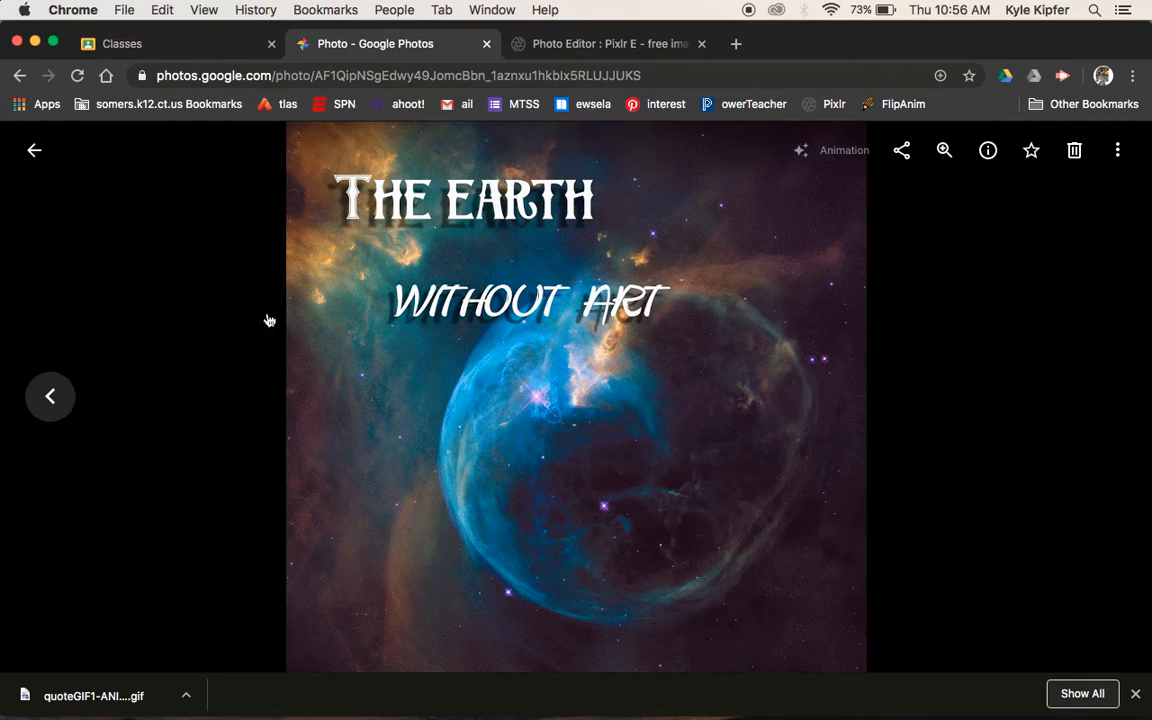
left_click(180, 44)
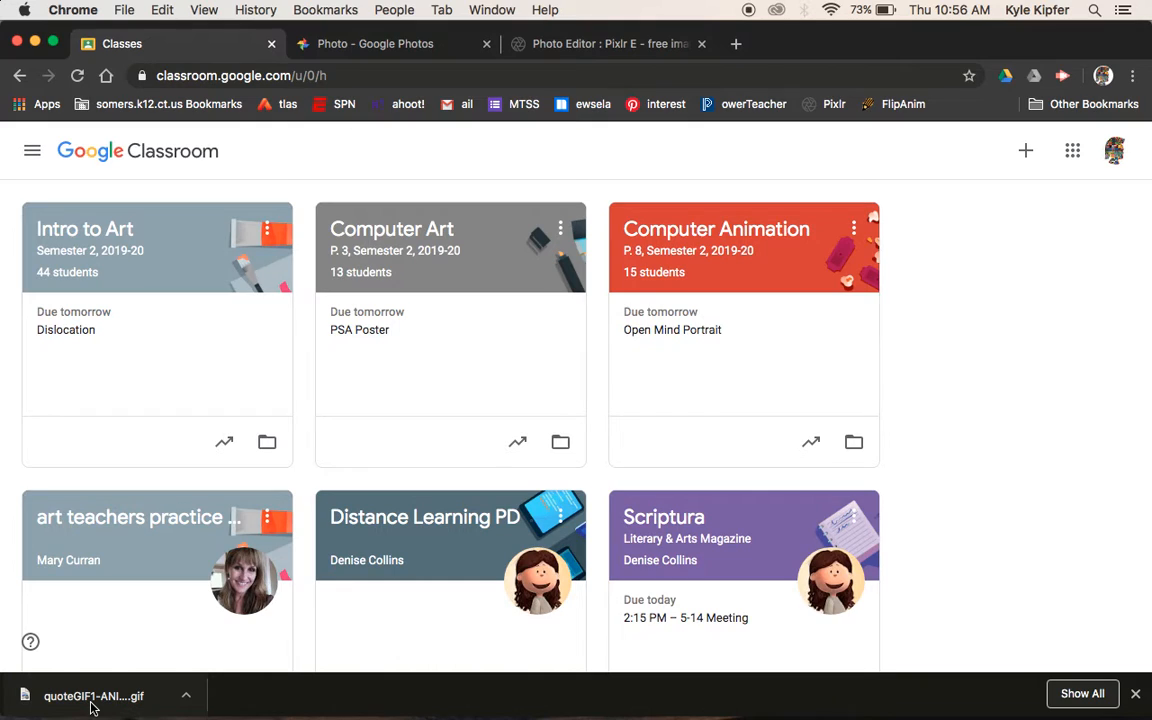
left_click(416, 49)
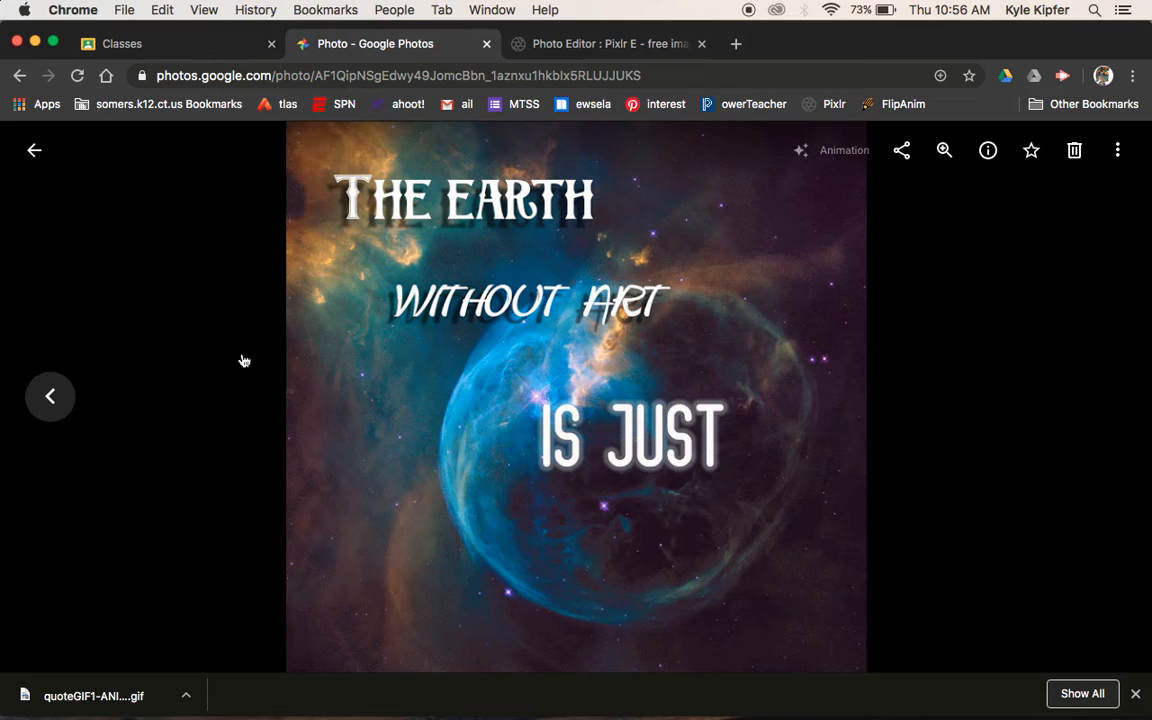
mouse_move(766, 680)
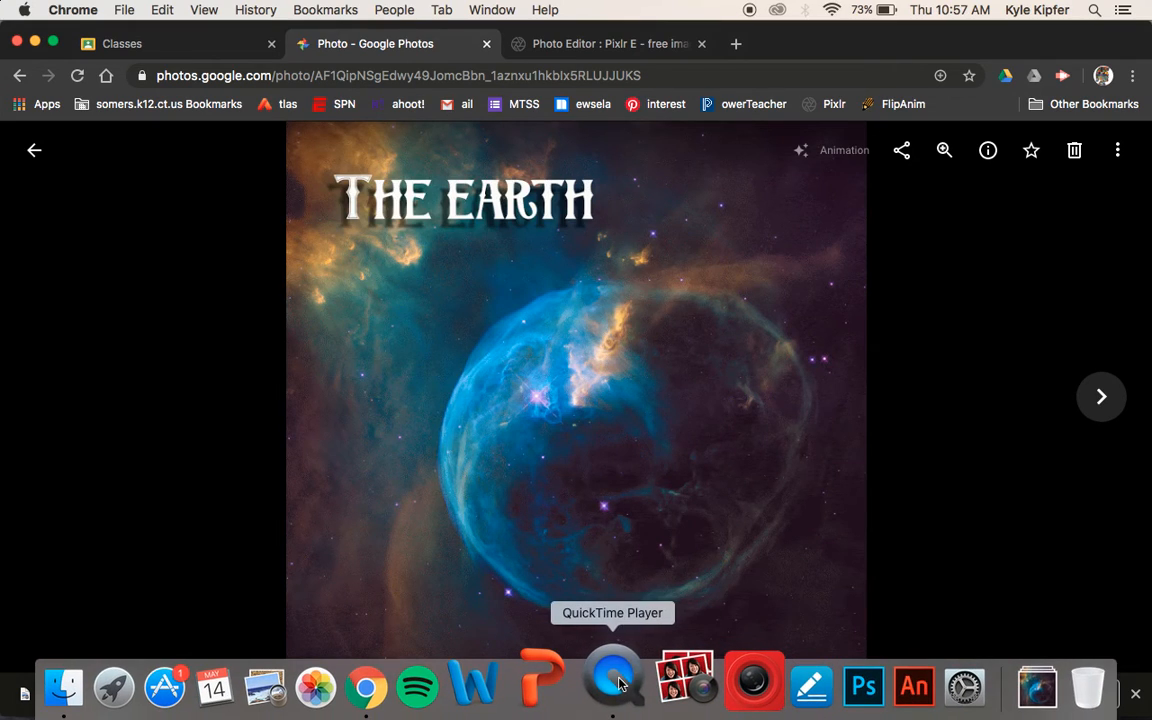